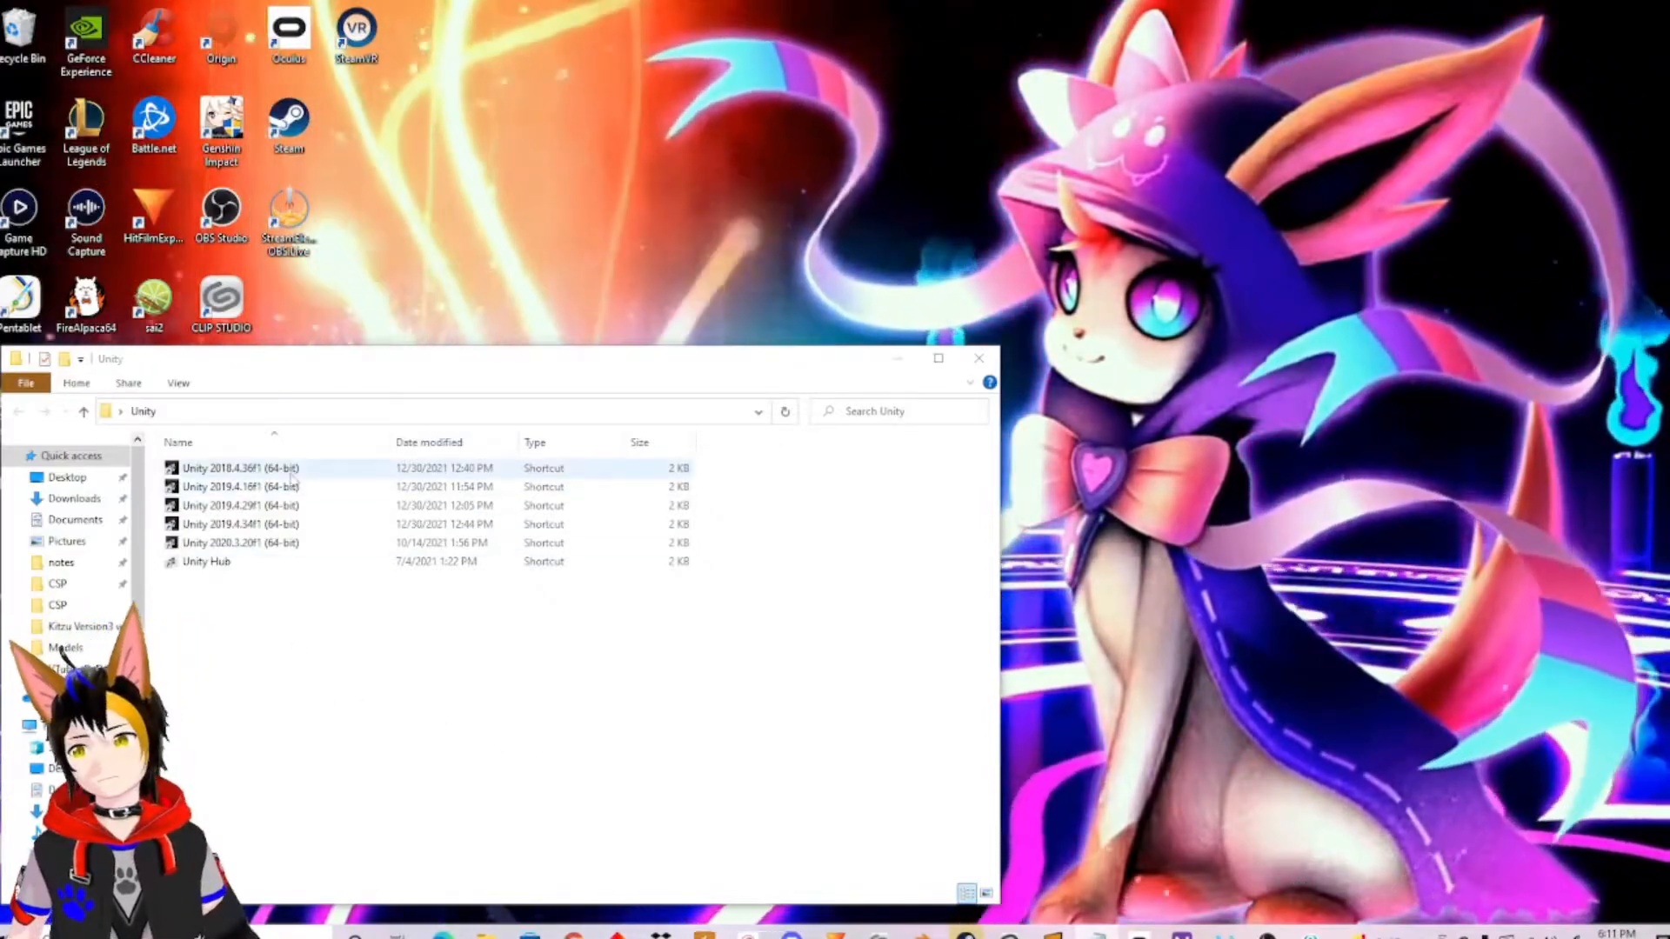
Launch Unity from the Unity 2018.4.36f1 shortcut and start a new project in Unity Hub.
click(293, 478)
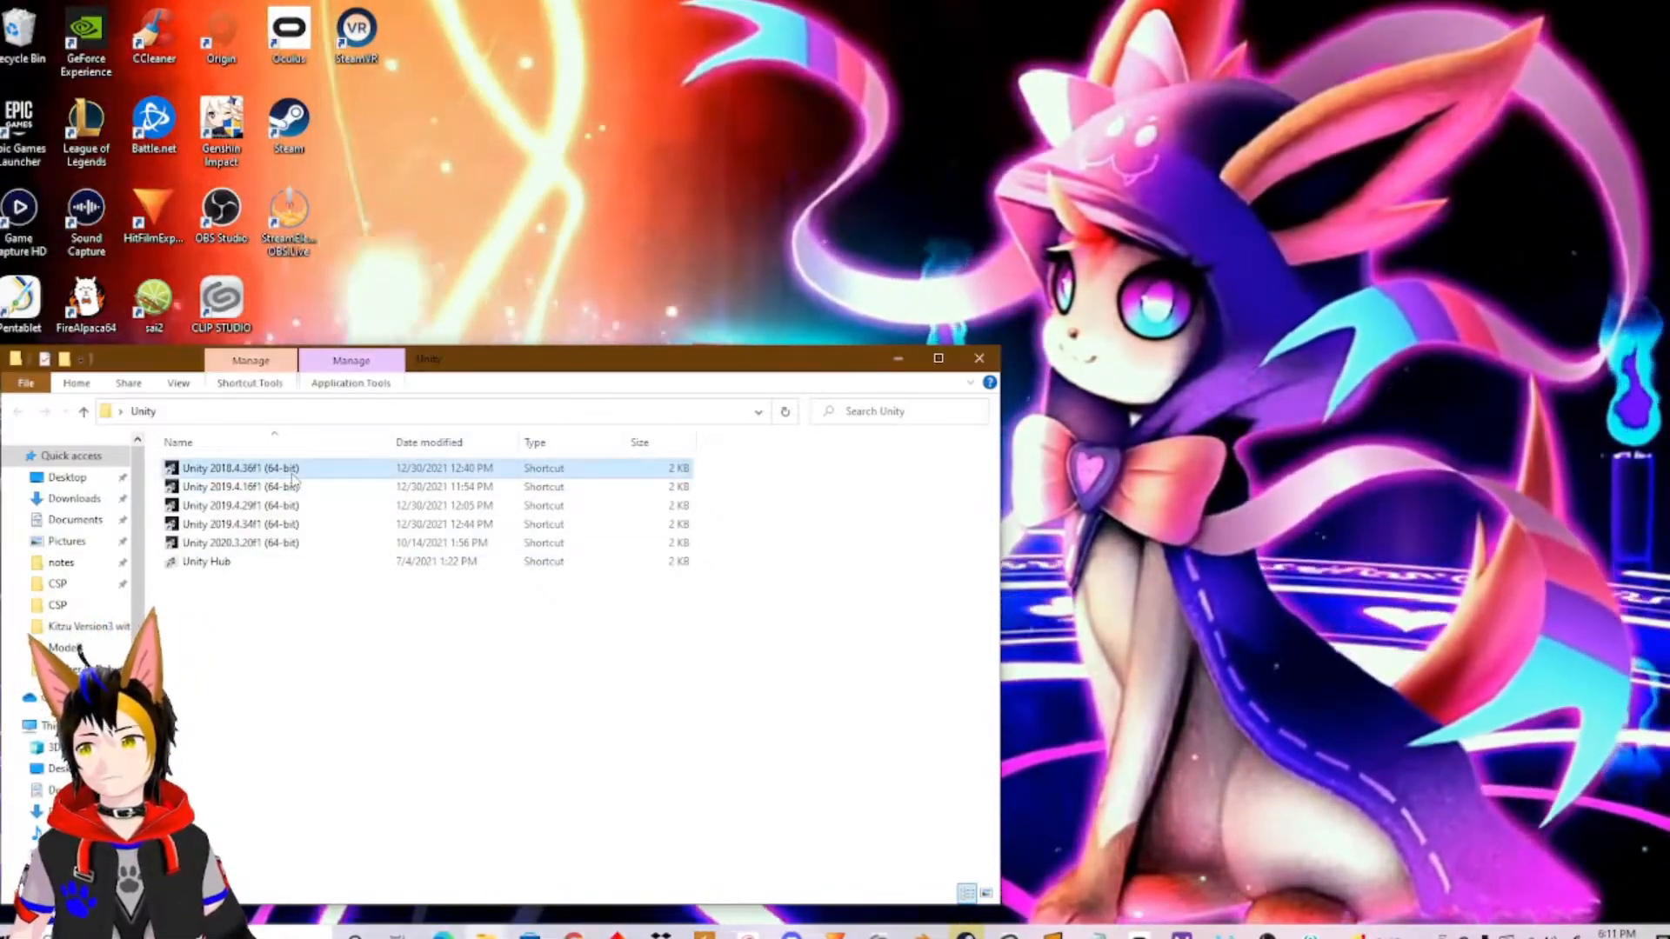
double_click(322, 477)
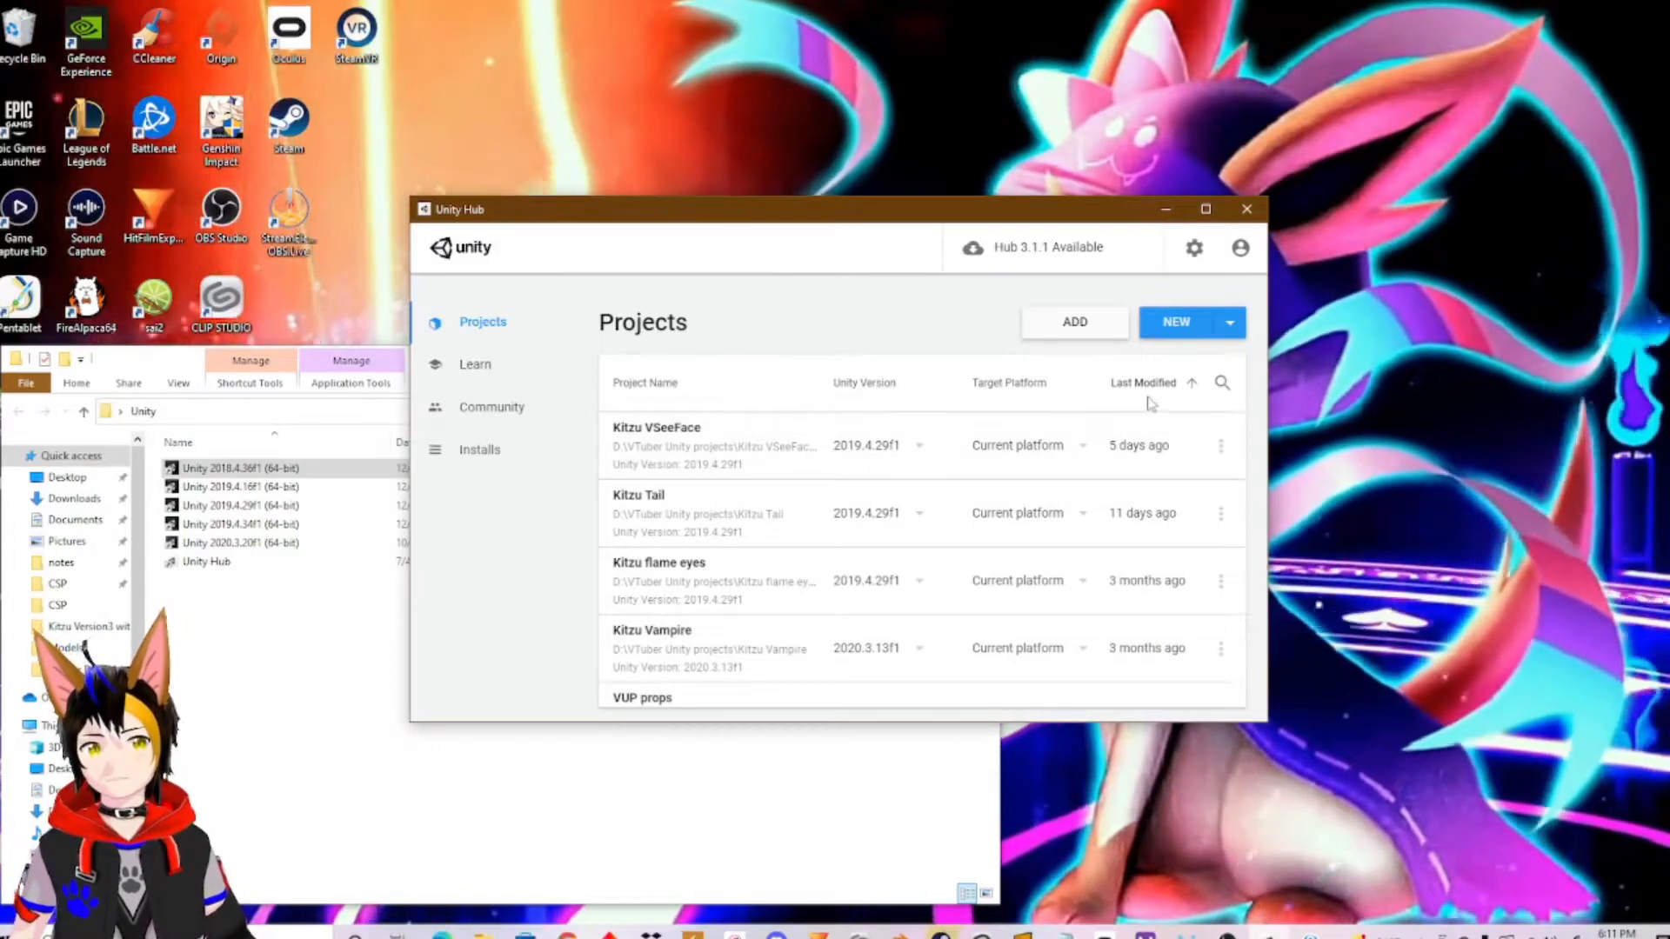
click(1175, 323)
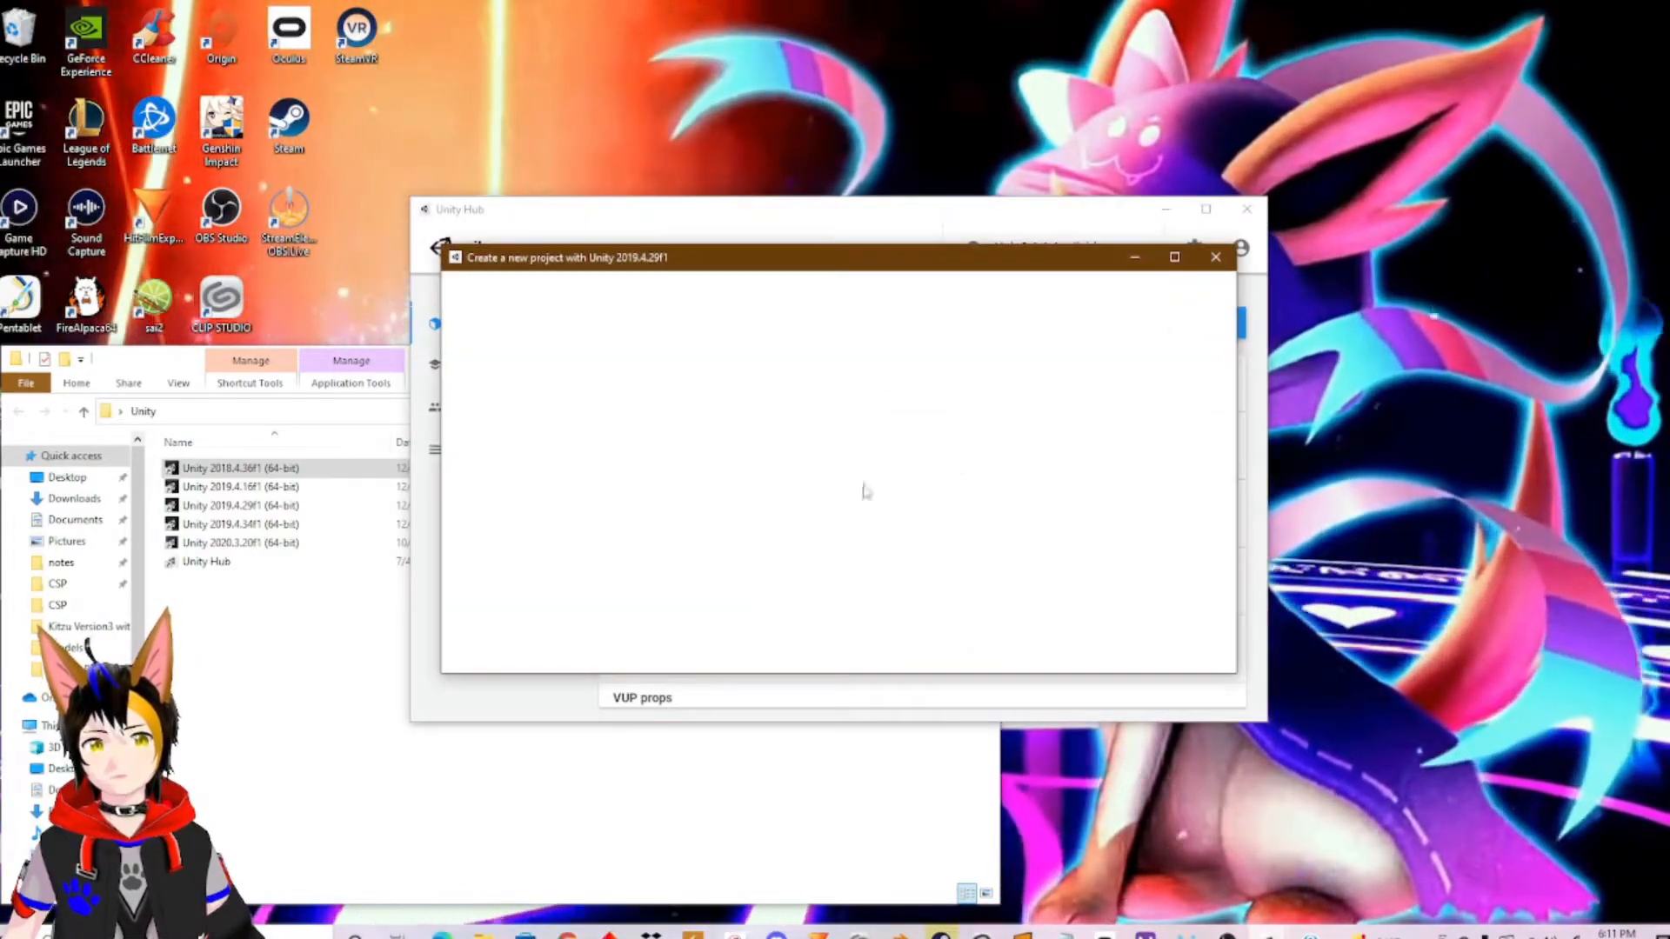
Name the new 3D project Tail Test and create it in D:\VTuber Unity projects.
click(1011, 362)
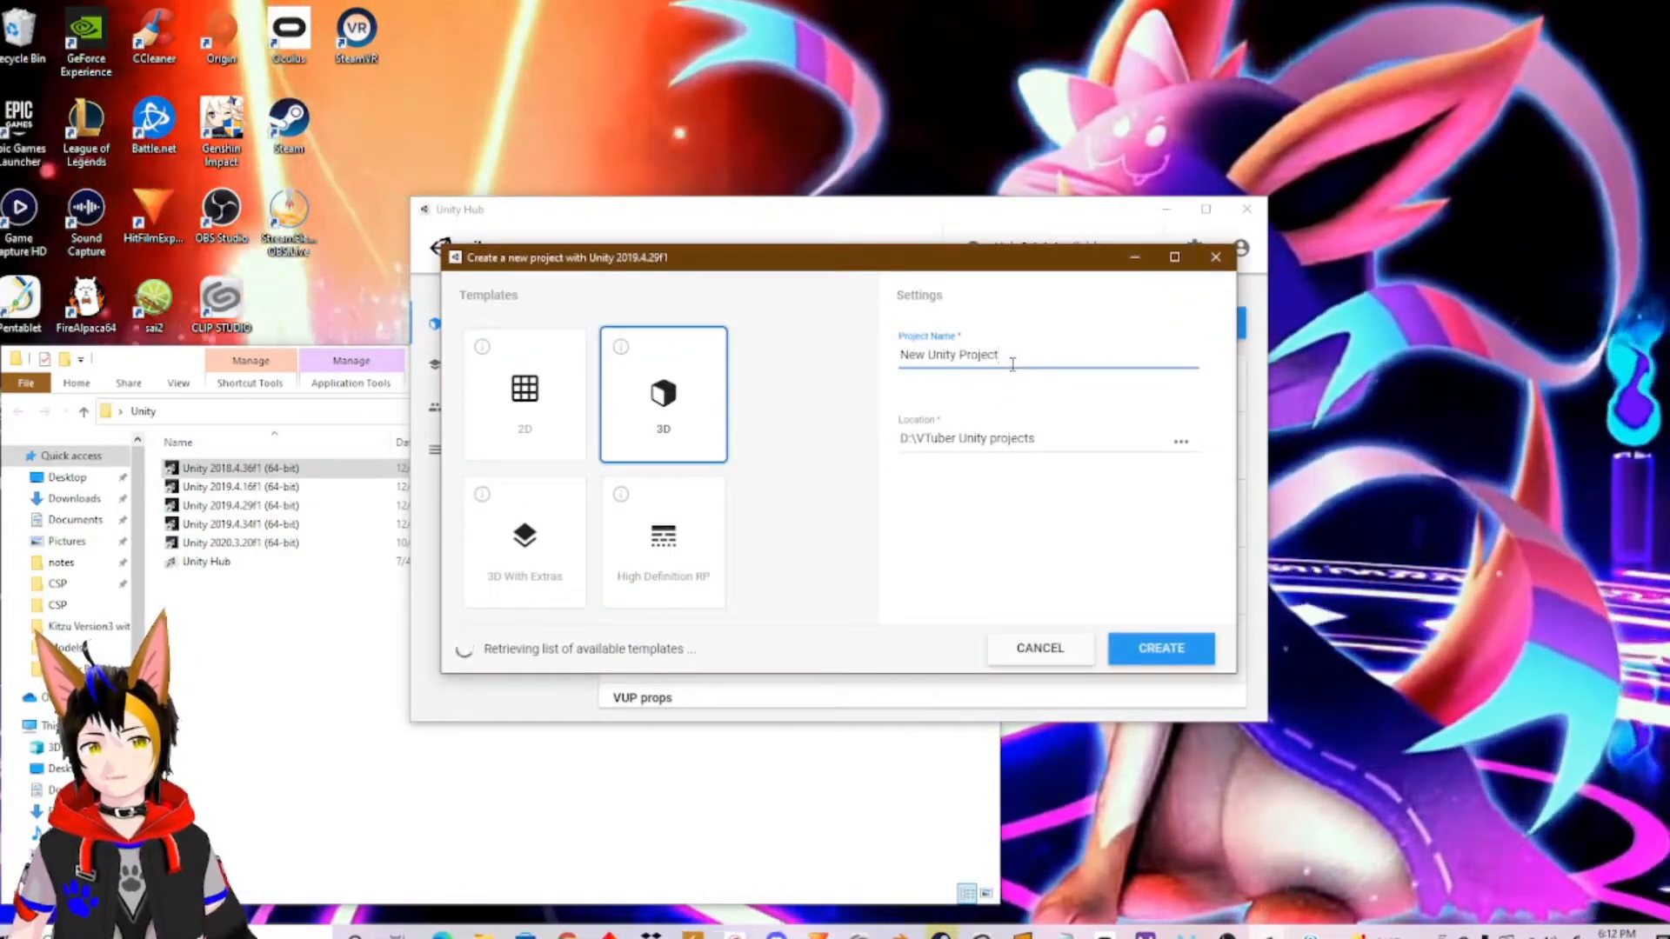
key(BackSpace)
key(BackSpace)
key(BackSpace)
key(BackSpace)
key(BackSpace)
key(BackSpace)
key(BackSpace)
key(BackSpace)
key(BackSpace)
key(BackSpace)
key(BackSpace)
key(BackSpace)
key(BackSpace)
key(BackSpace)
key(BackSpace)
key(BackSpace)
key(BackSpace)
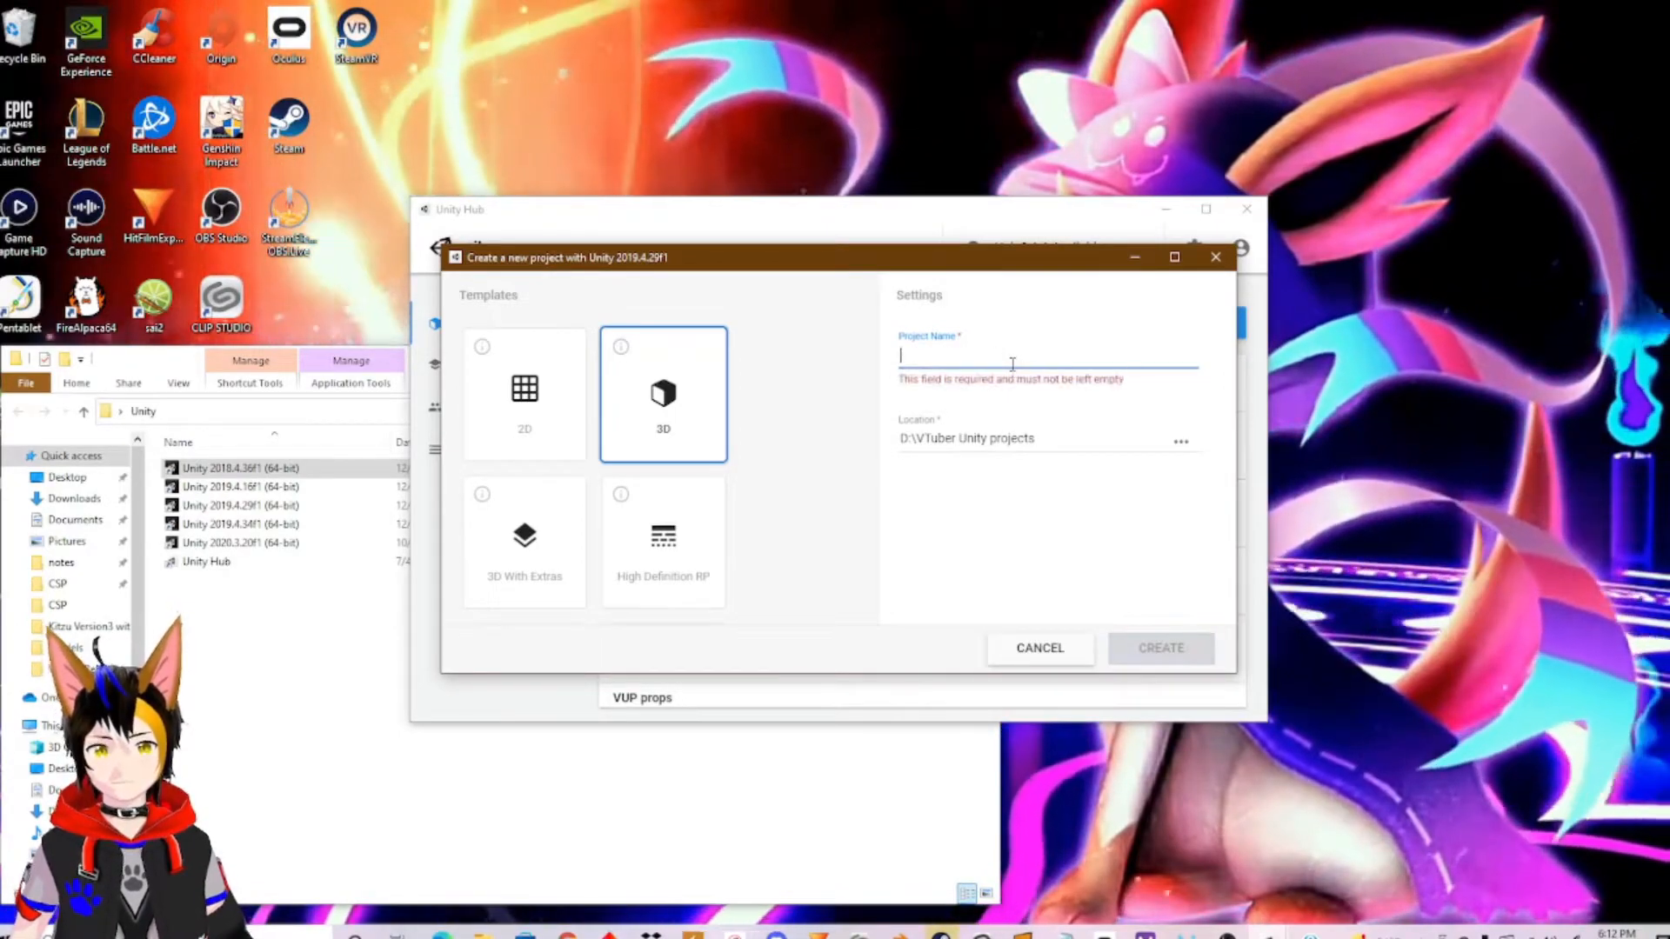
text(Tail Test)
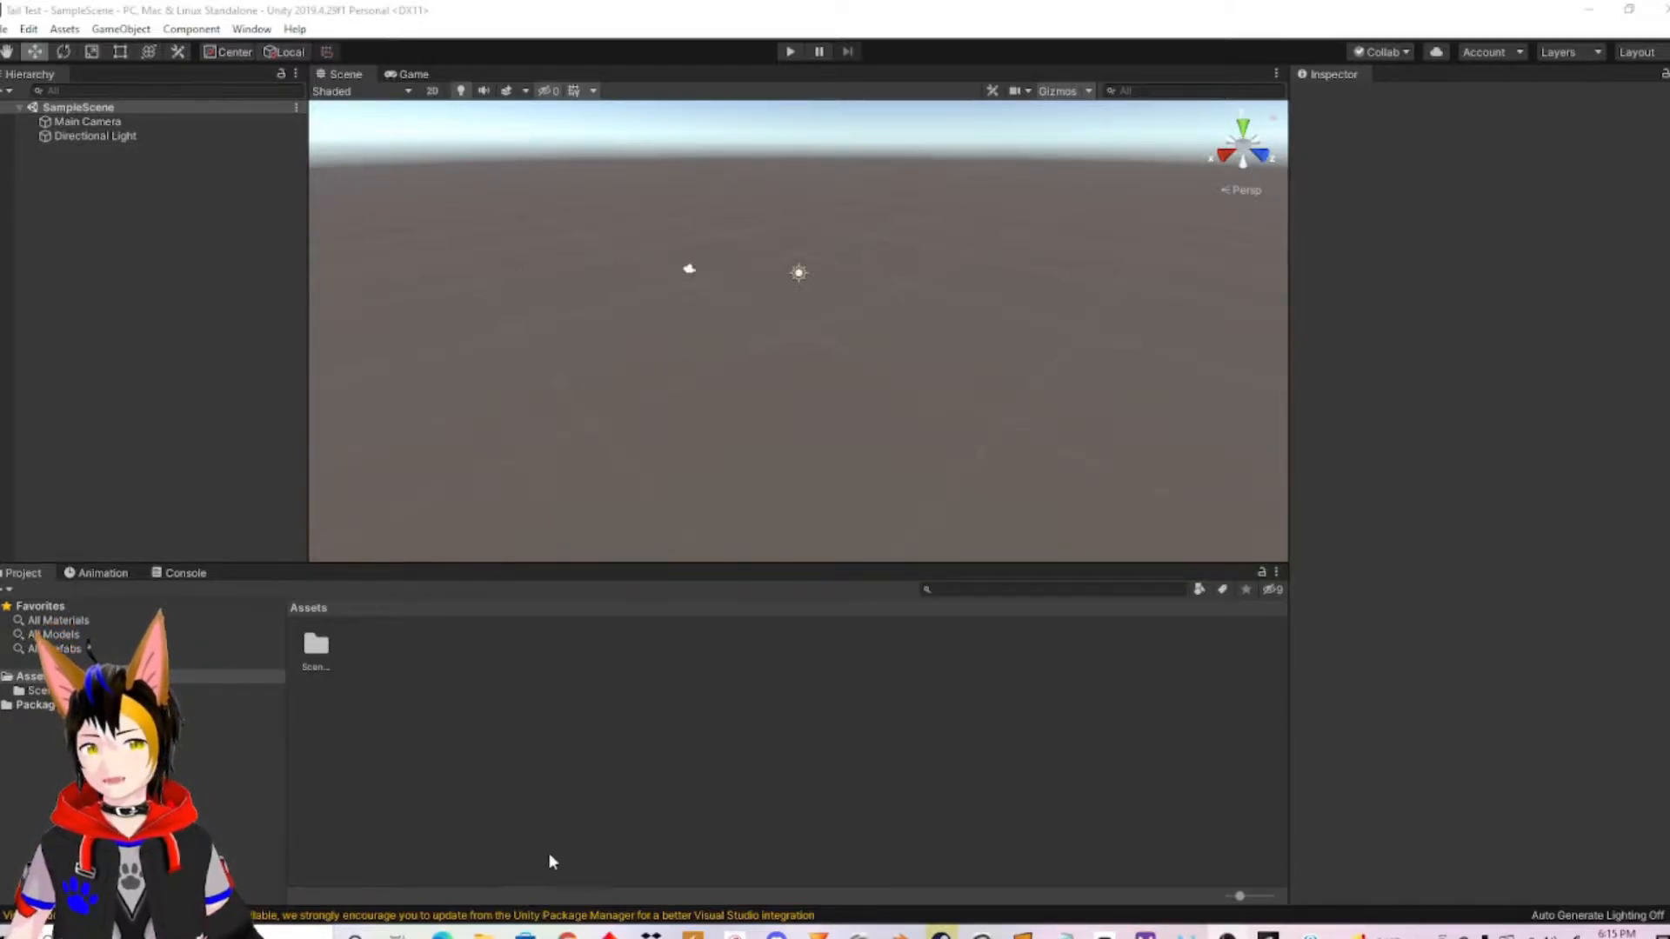
Import the full UniVRM-0.66.0_39d5 package from the For VTuber creation folder into the project.
mouse_move(483, 935)
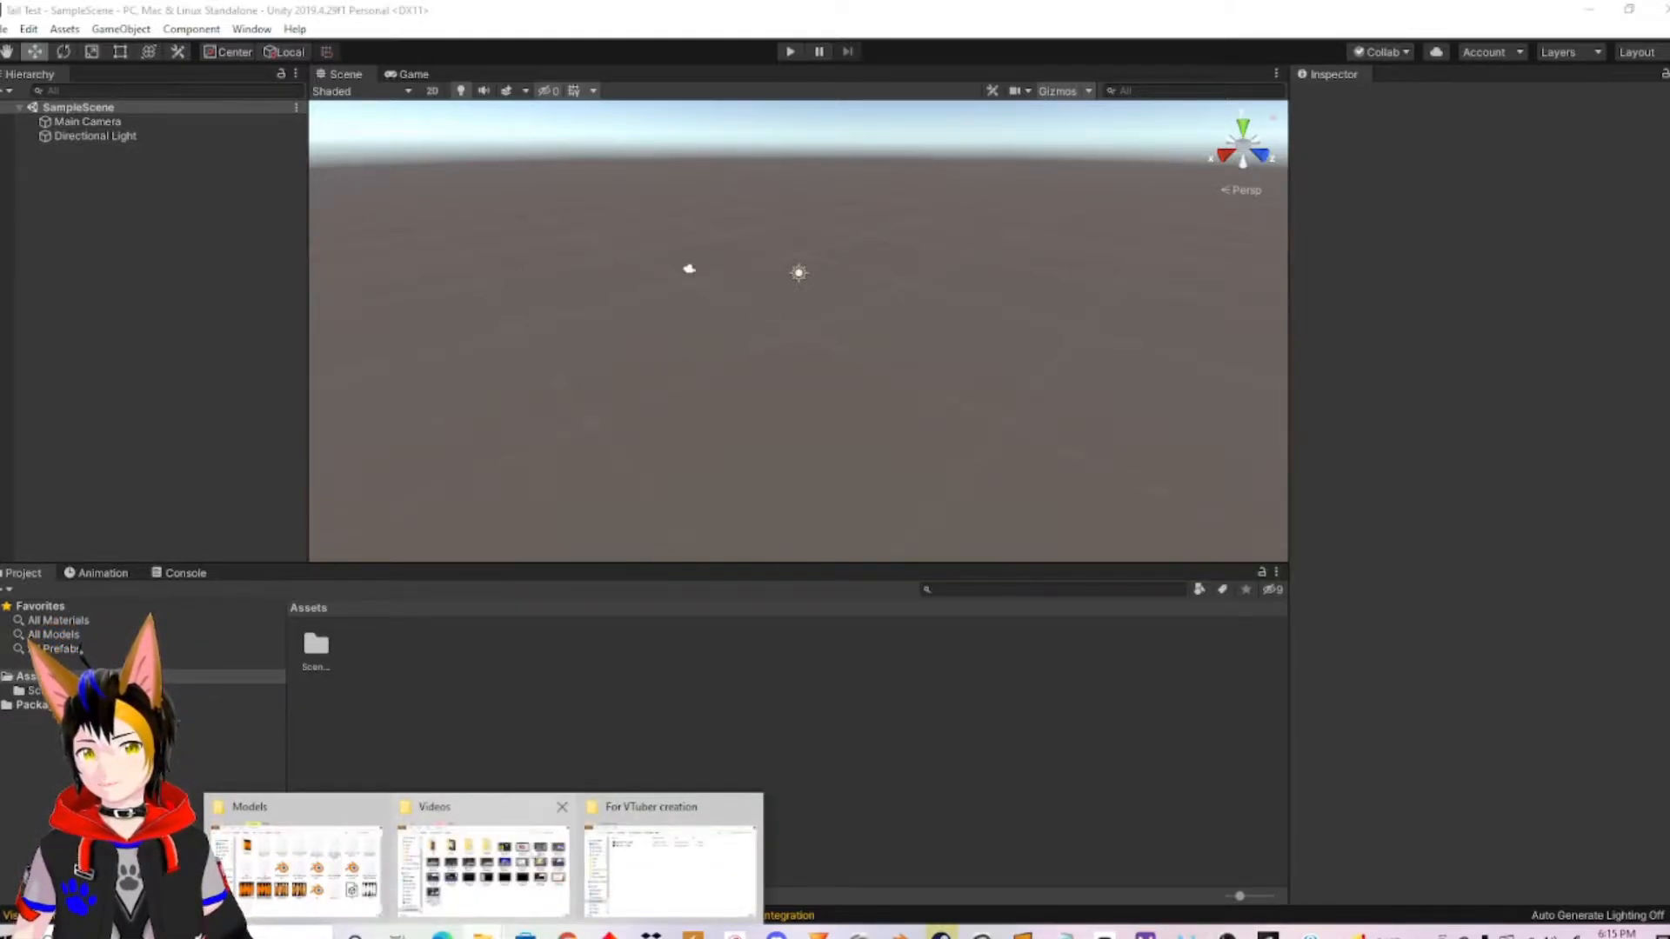
click(664, 865)
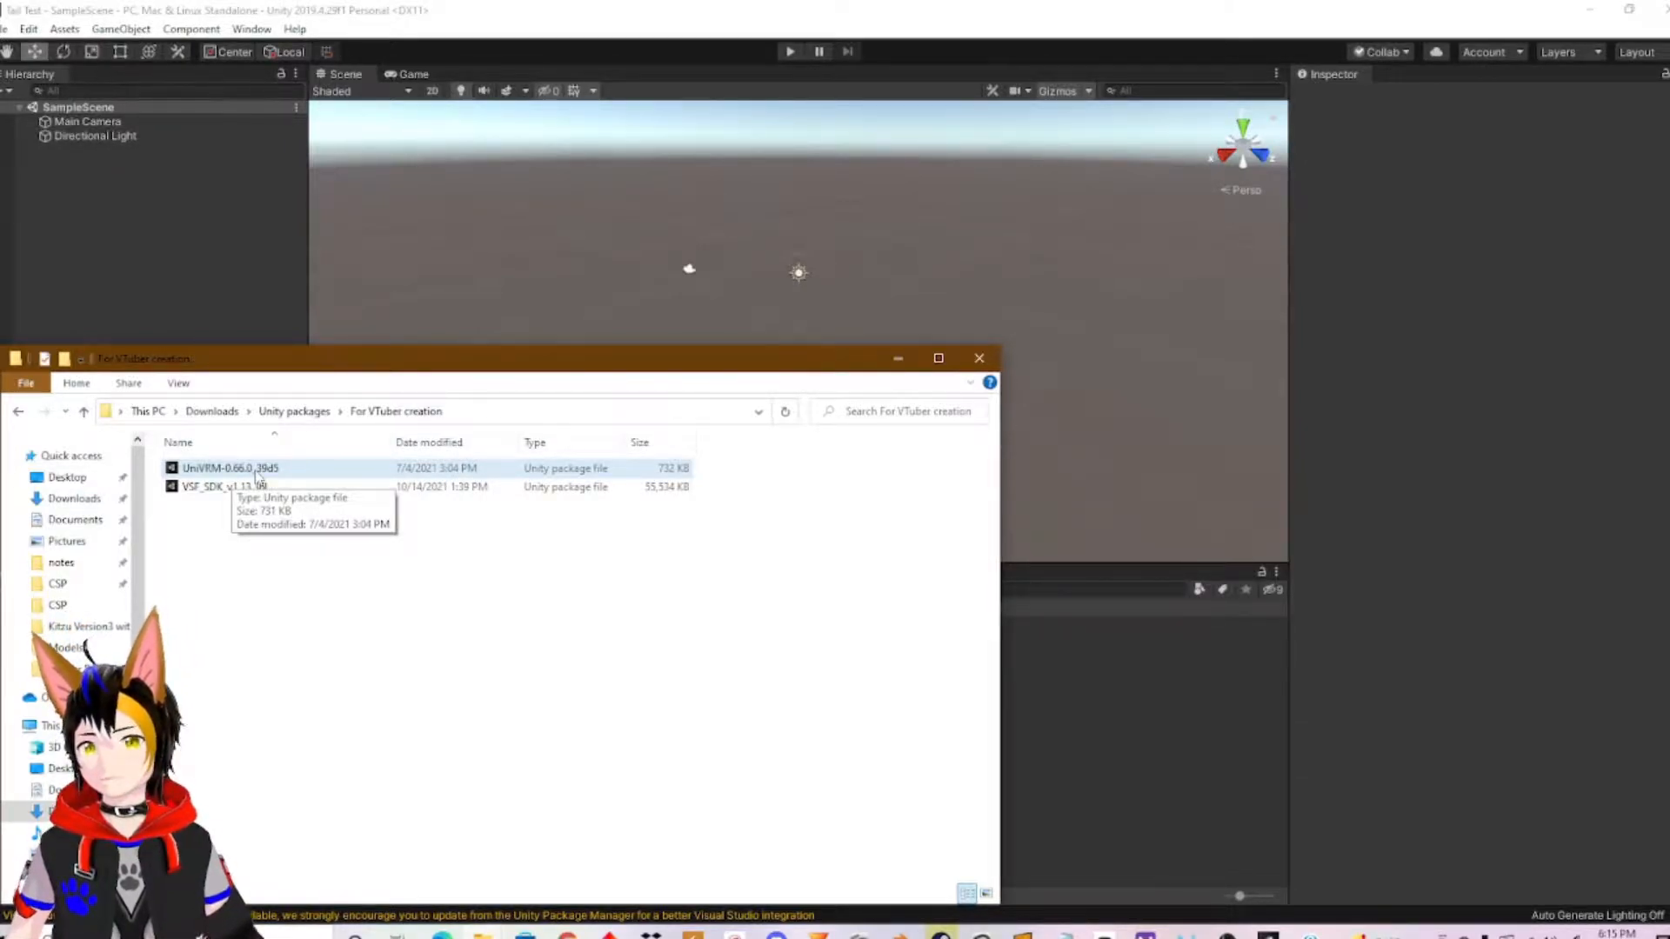
drag(240, 473, 897, 360)
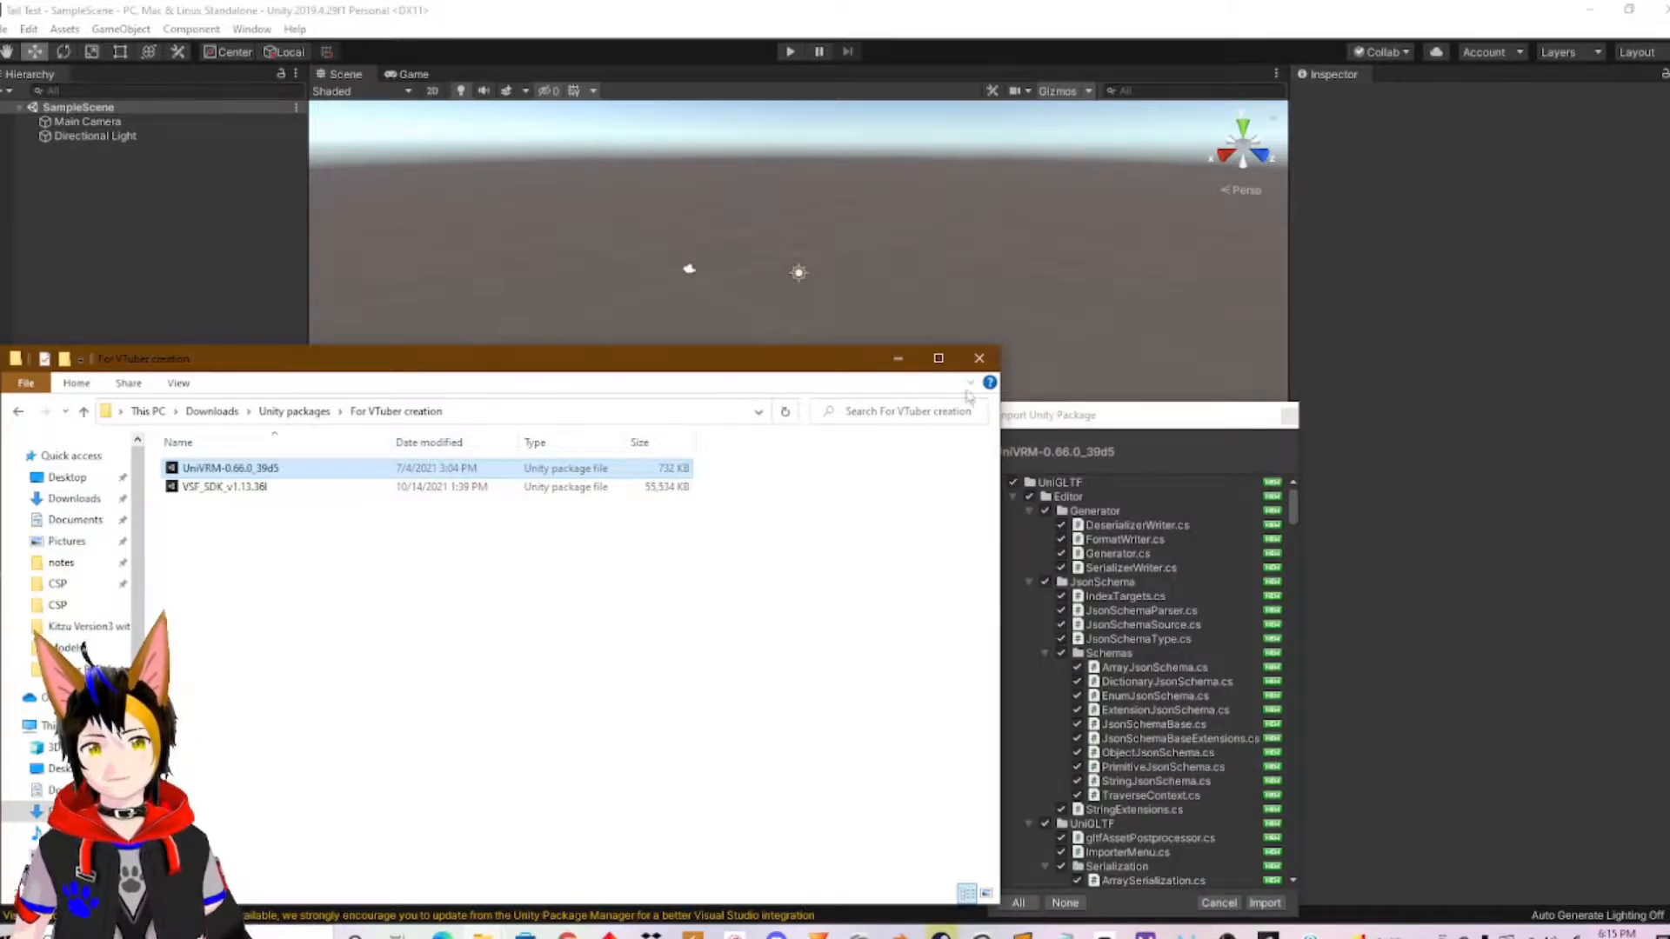
click(899, 359)
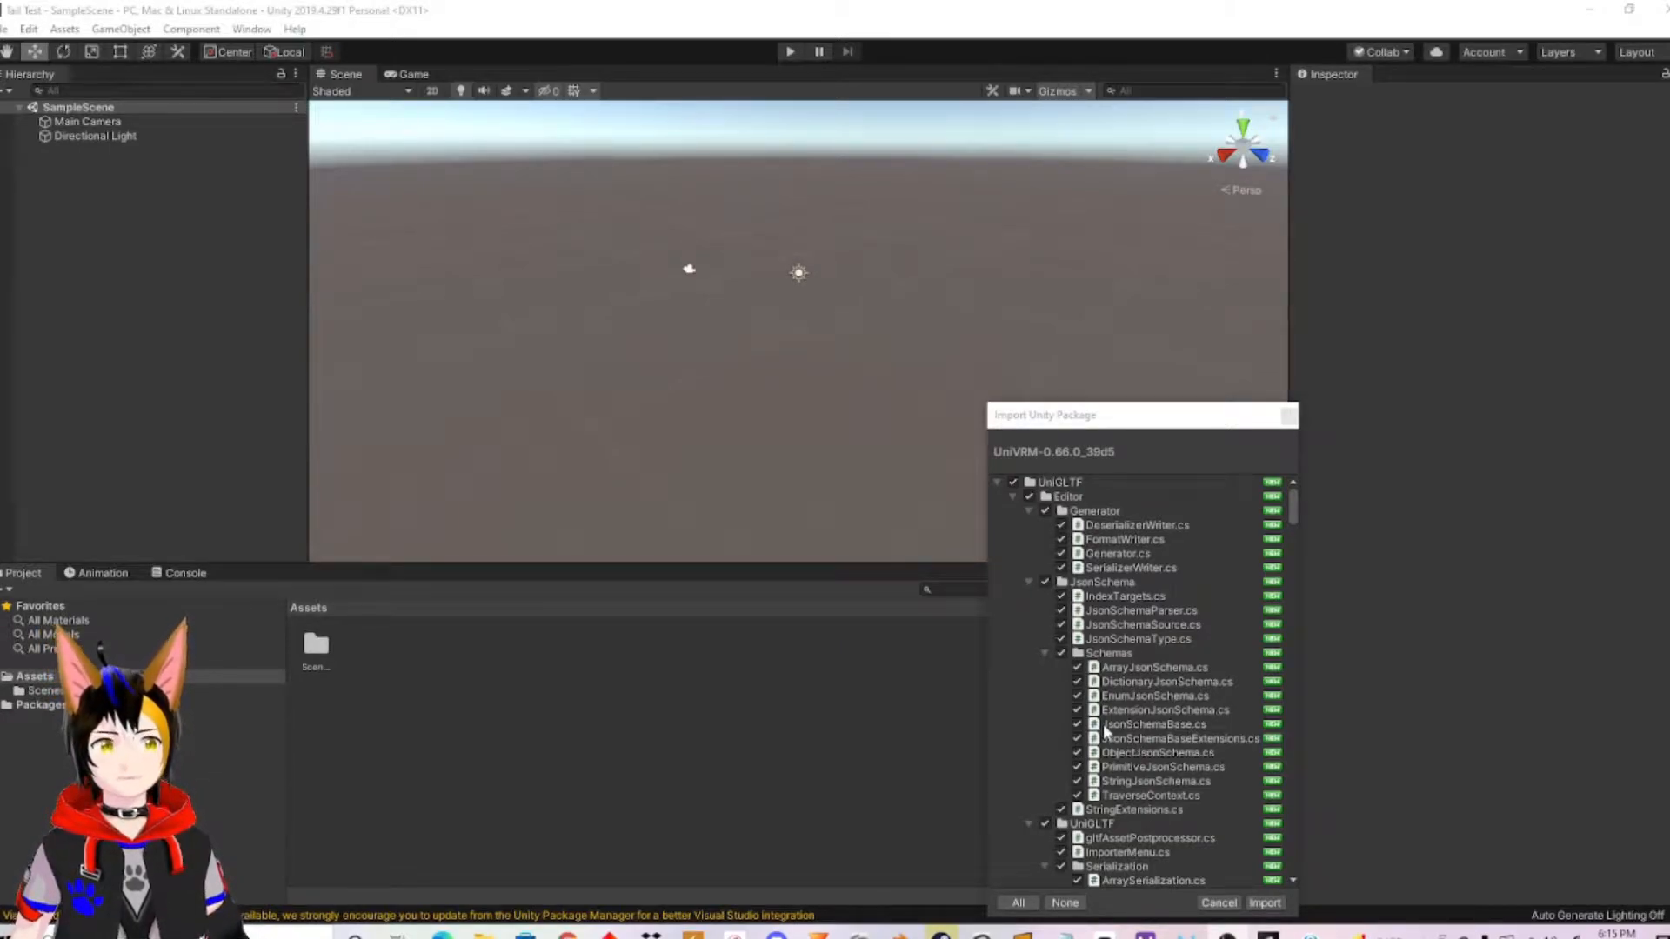
click(1266, 904)
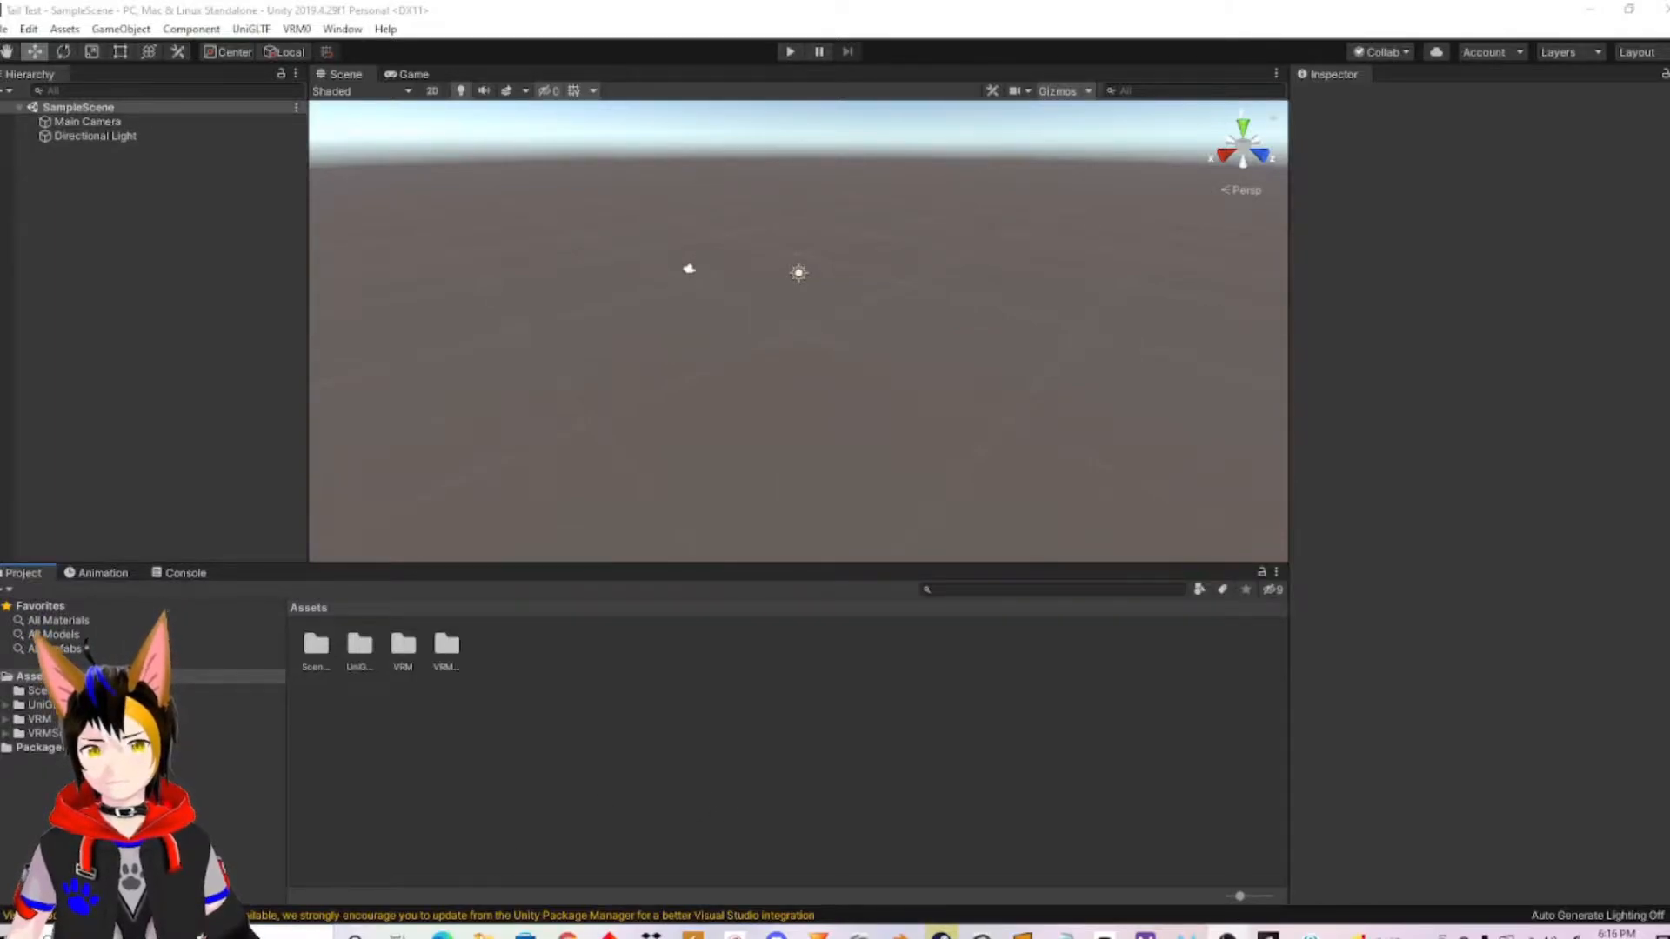
Import Kitzu Version3 Outline.vrm from the Models folder into the project's Assets.
mouse_move(482, 934)
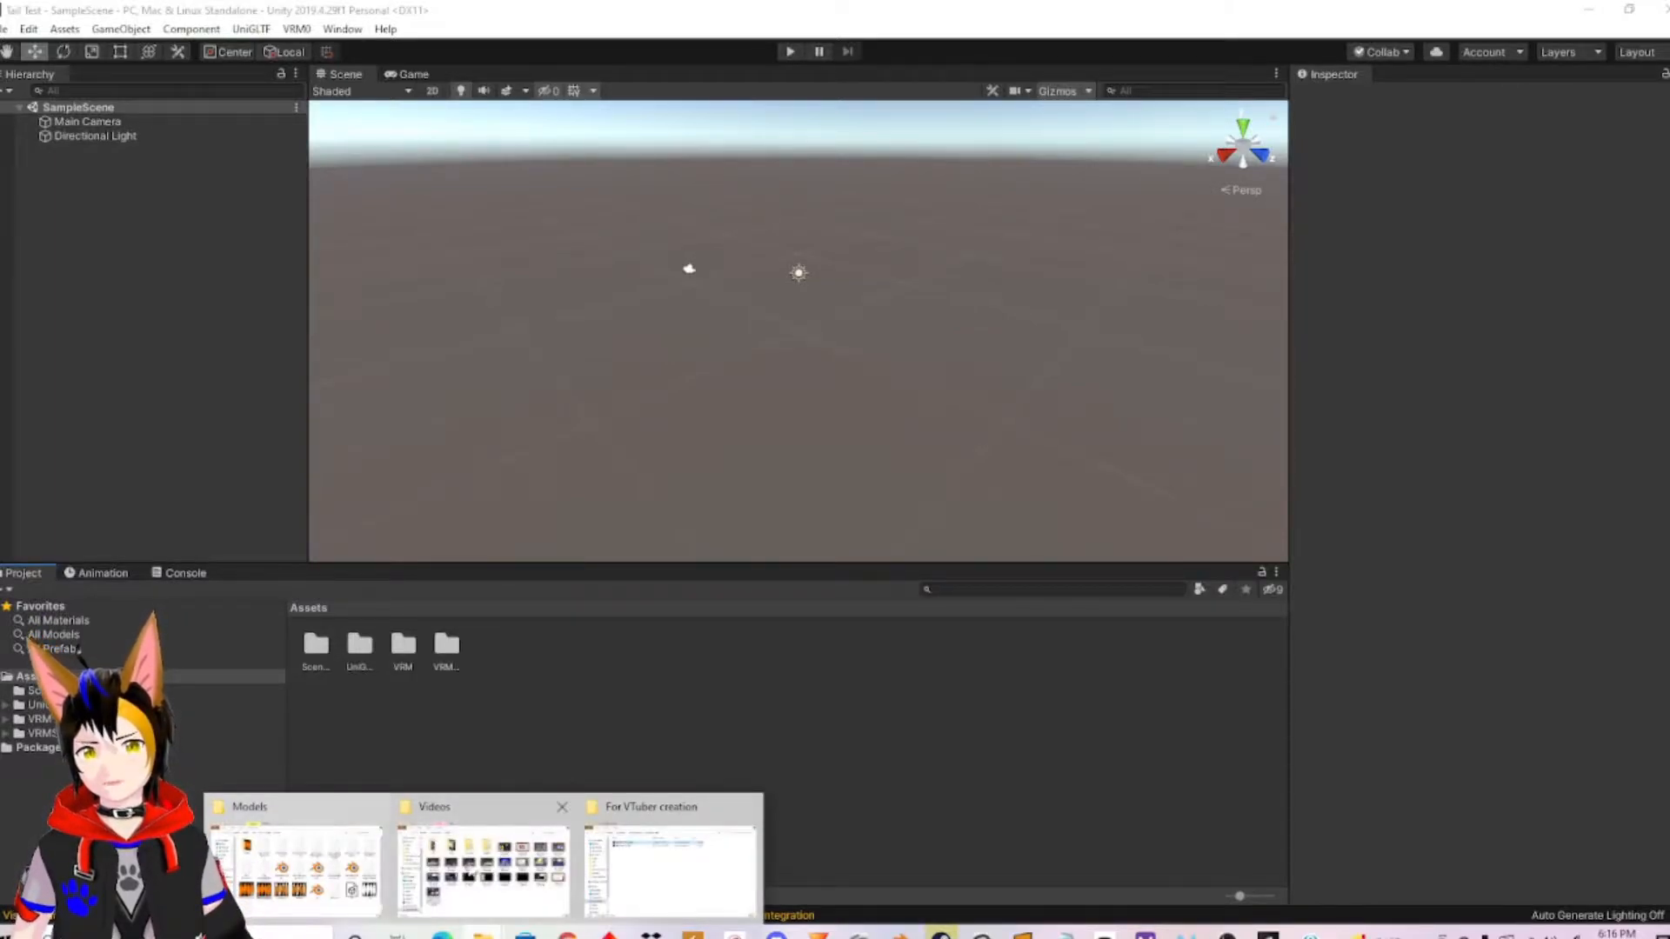
click(661, 883)
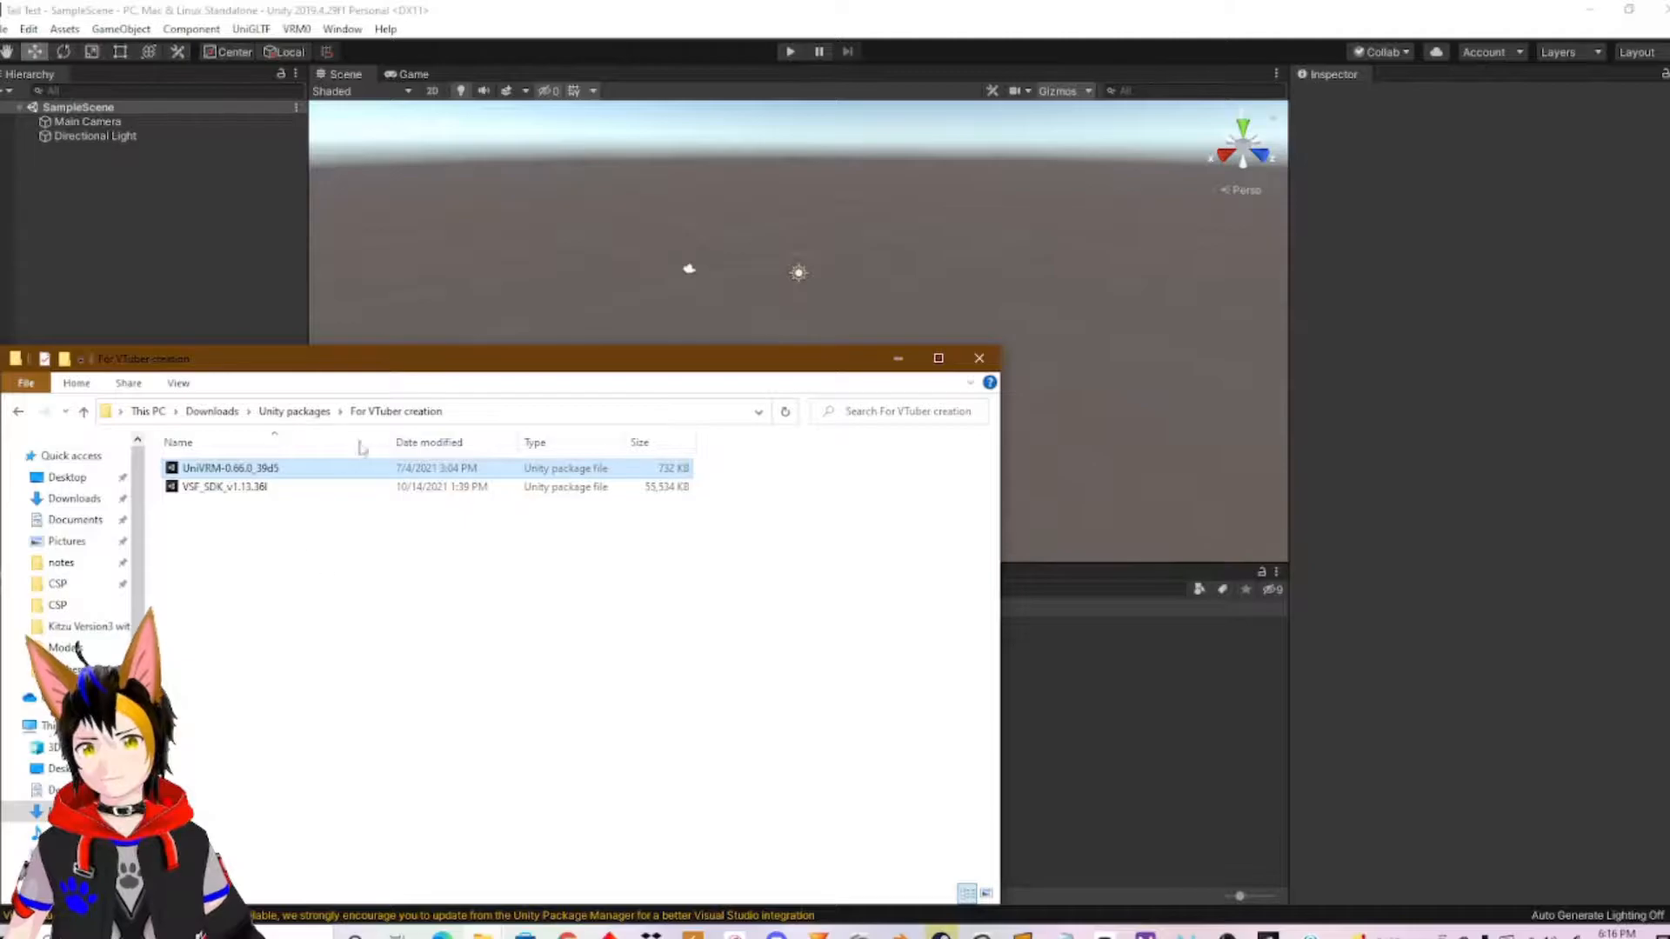
drag(331, 358, 833, 254)
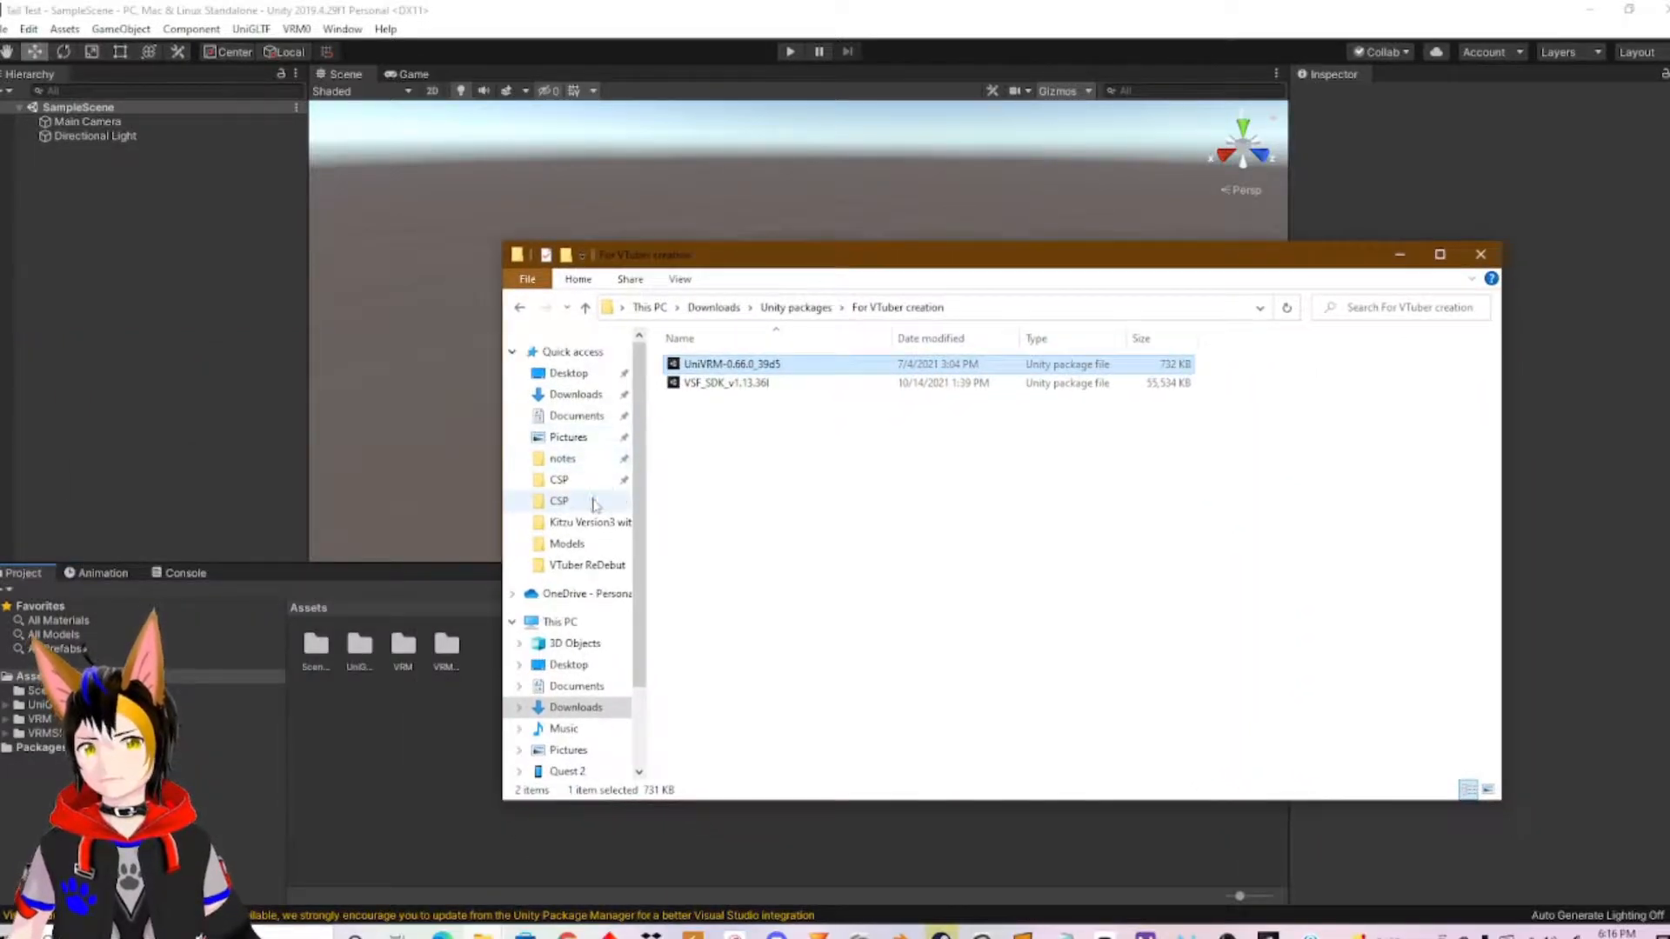
click(567, 543)
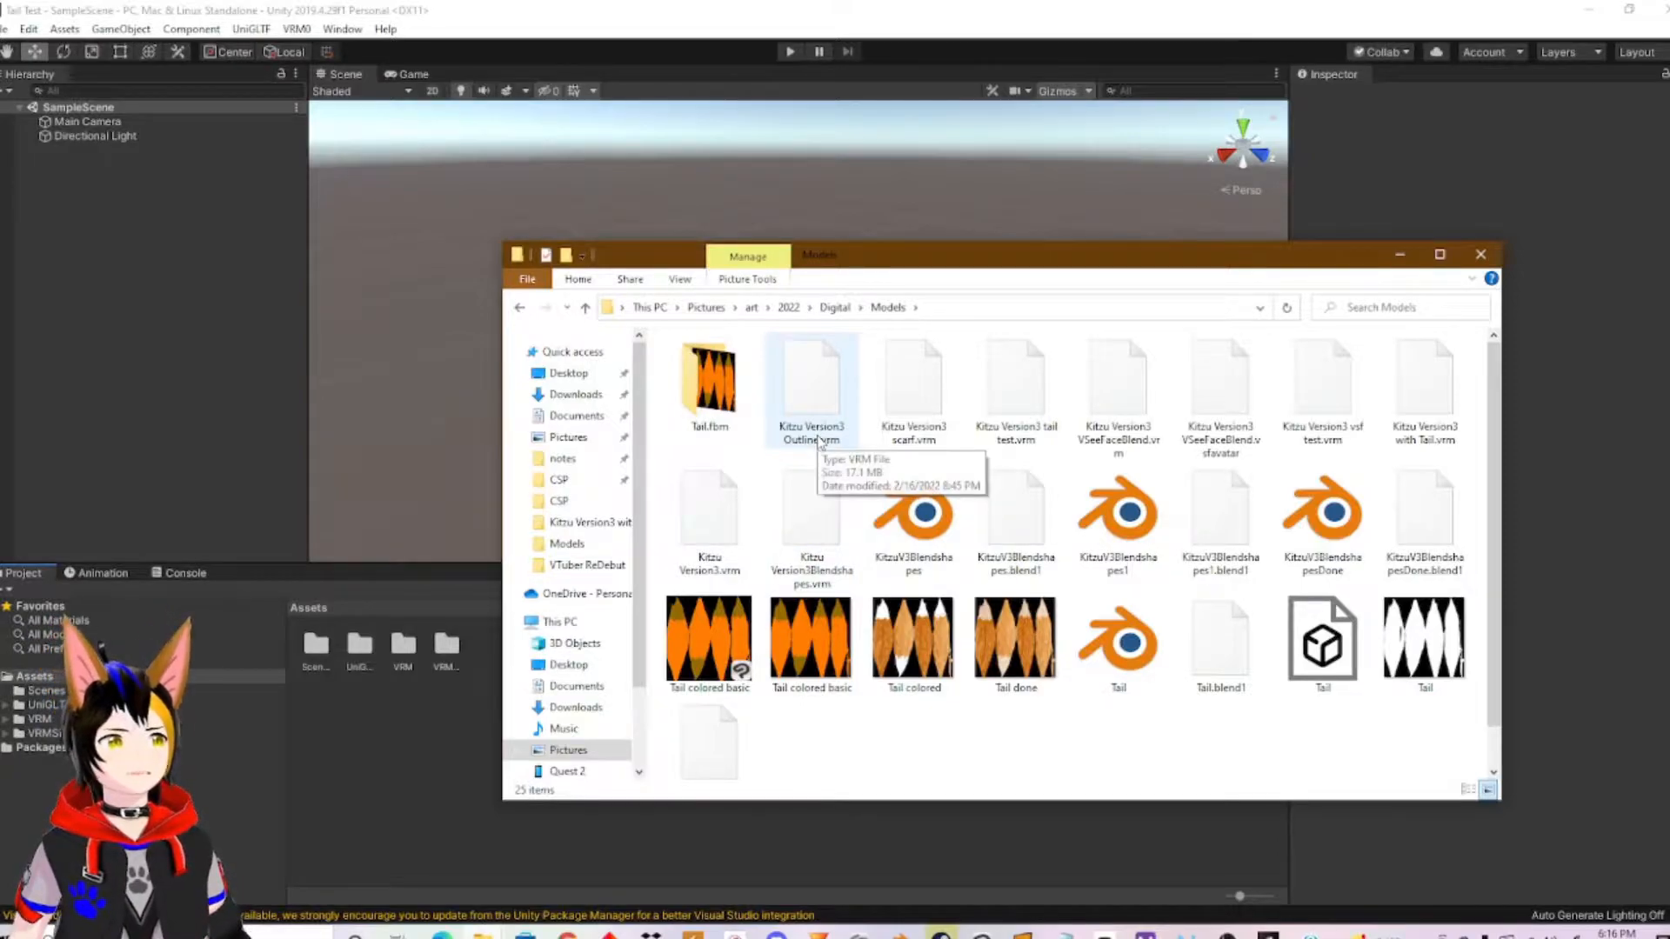
click(826, 439)
drag(824, 391, 875, 765)
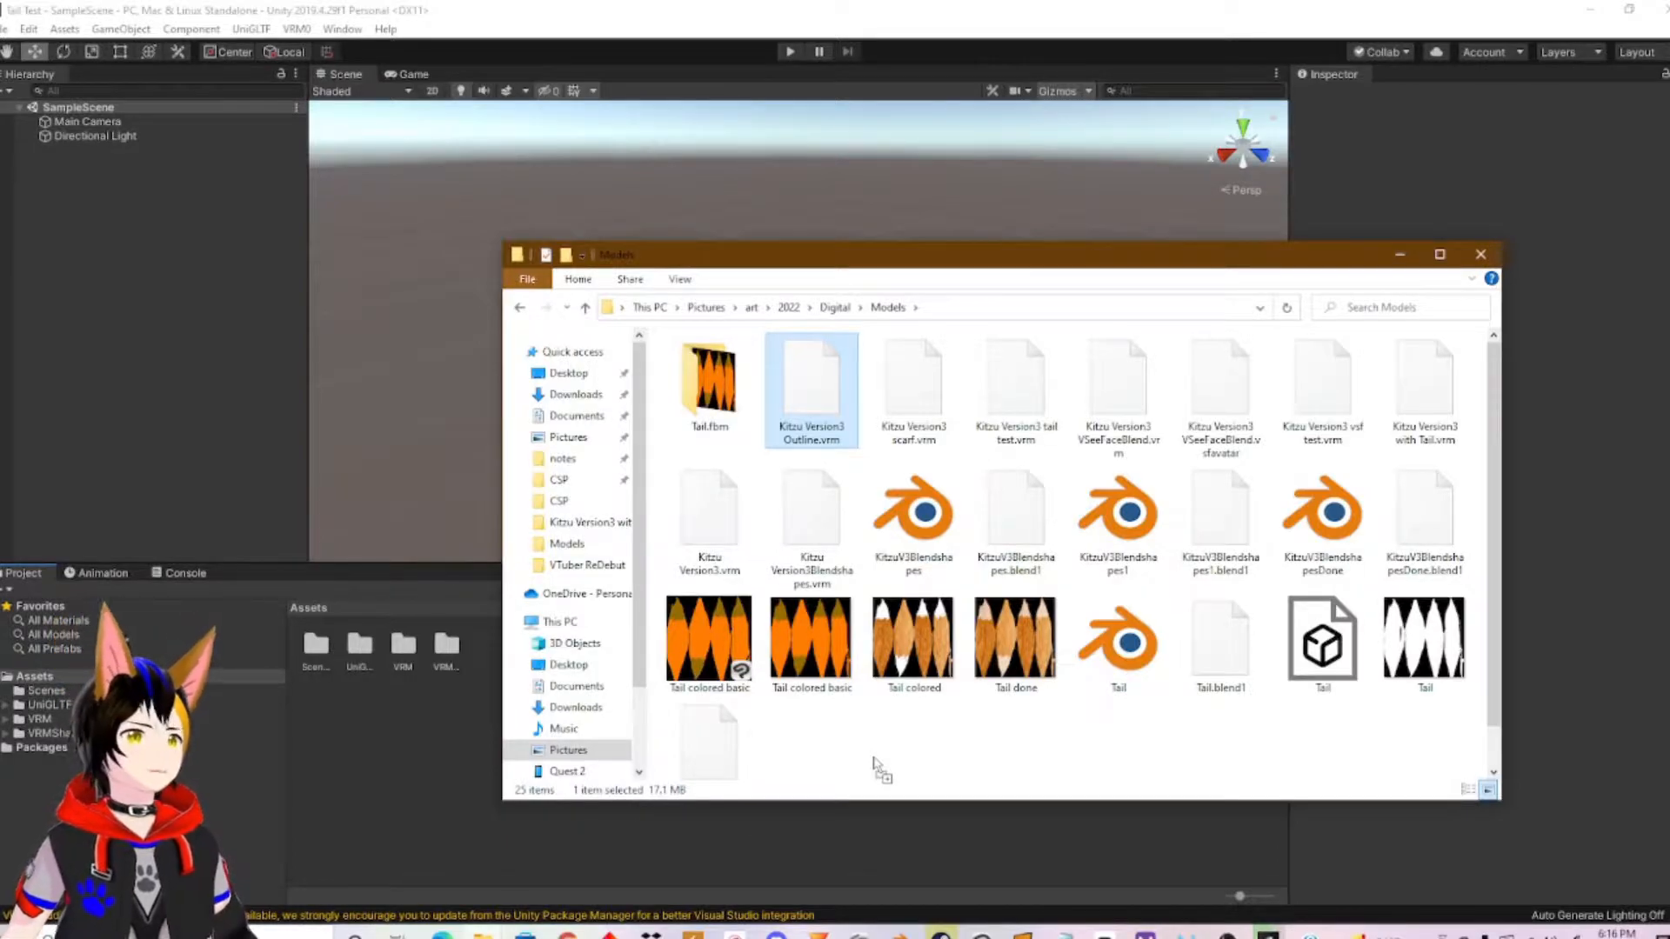
drag(879, 770, 955, 858)
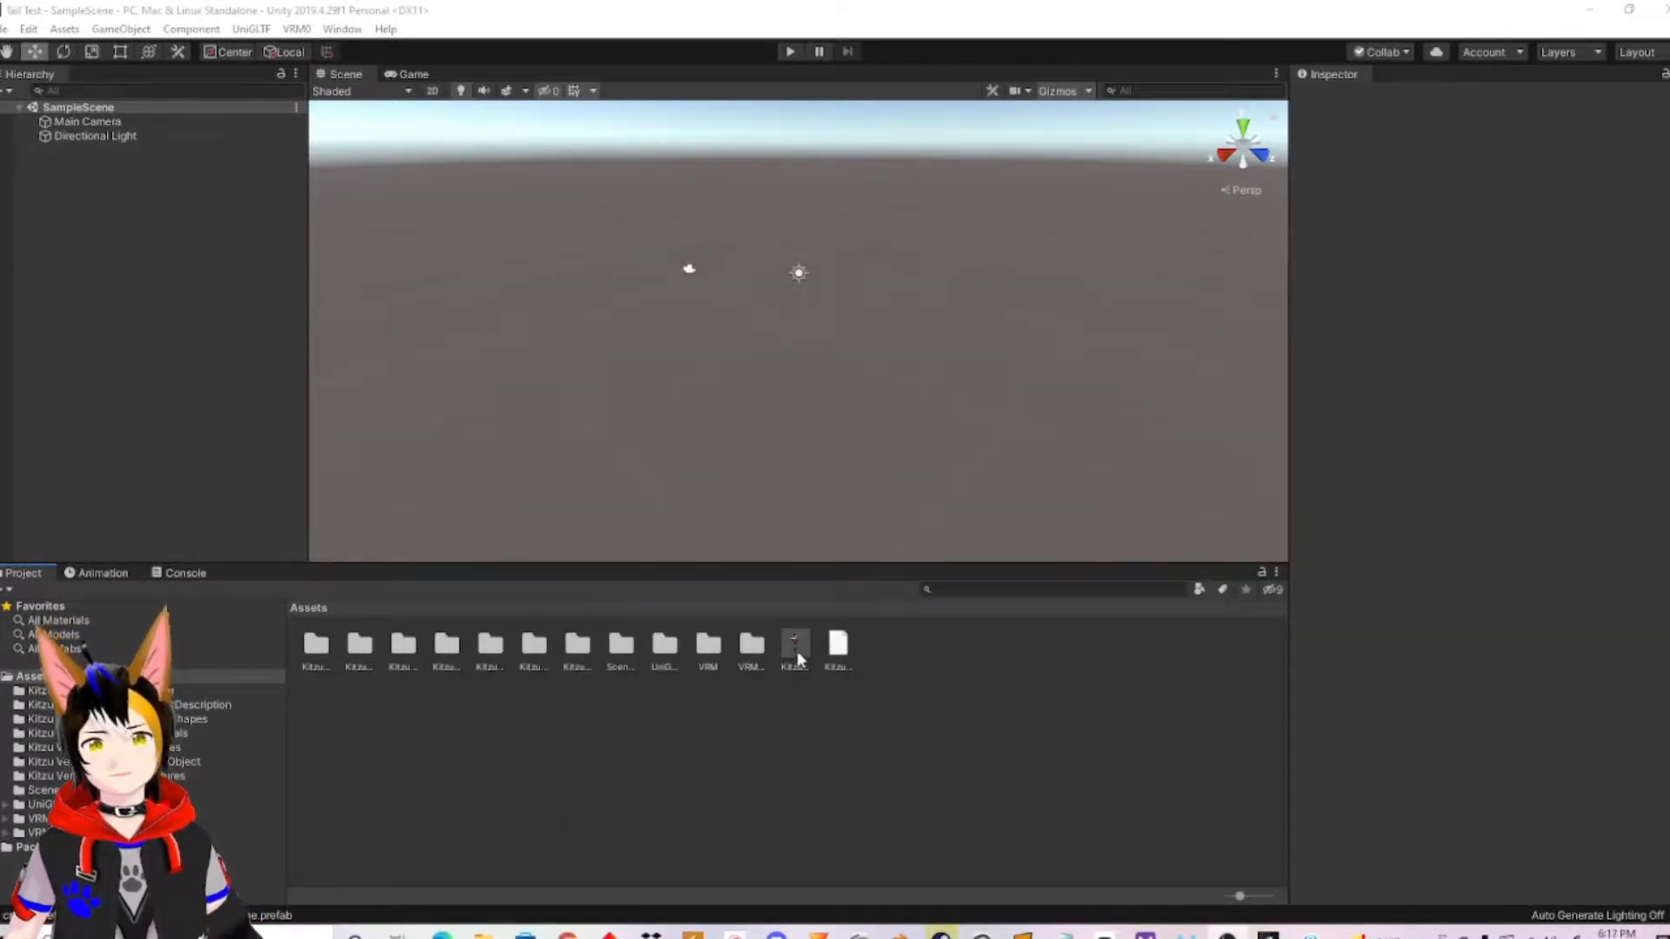
Enlarge the asset thumbnails slightly and add the Kitzu Version3 Outline prefab to SampleScene.
click(796, 648)
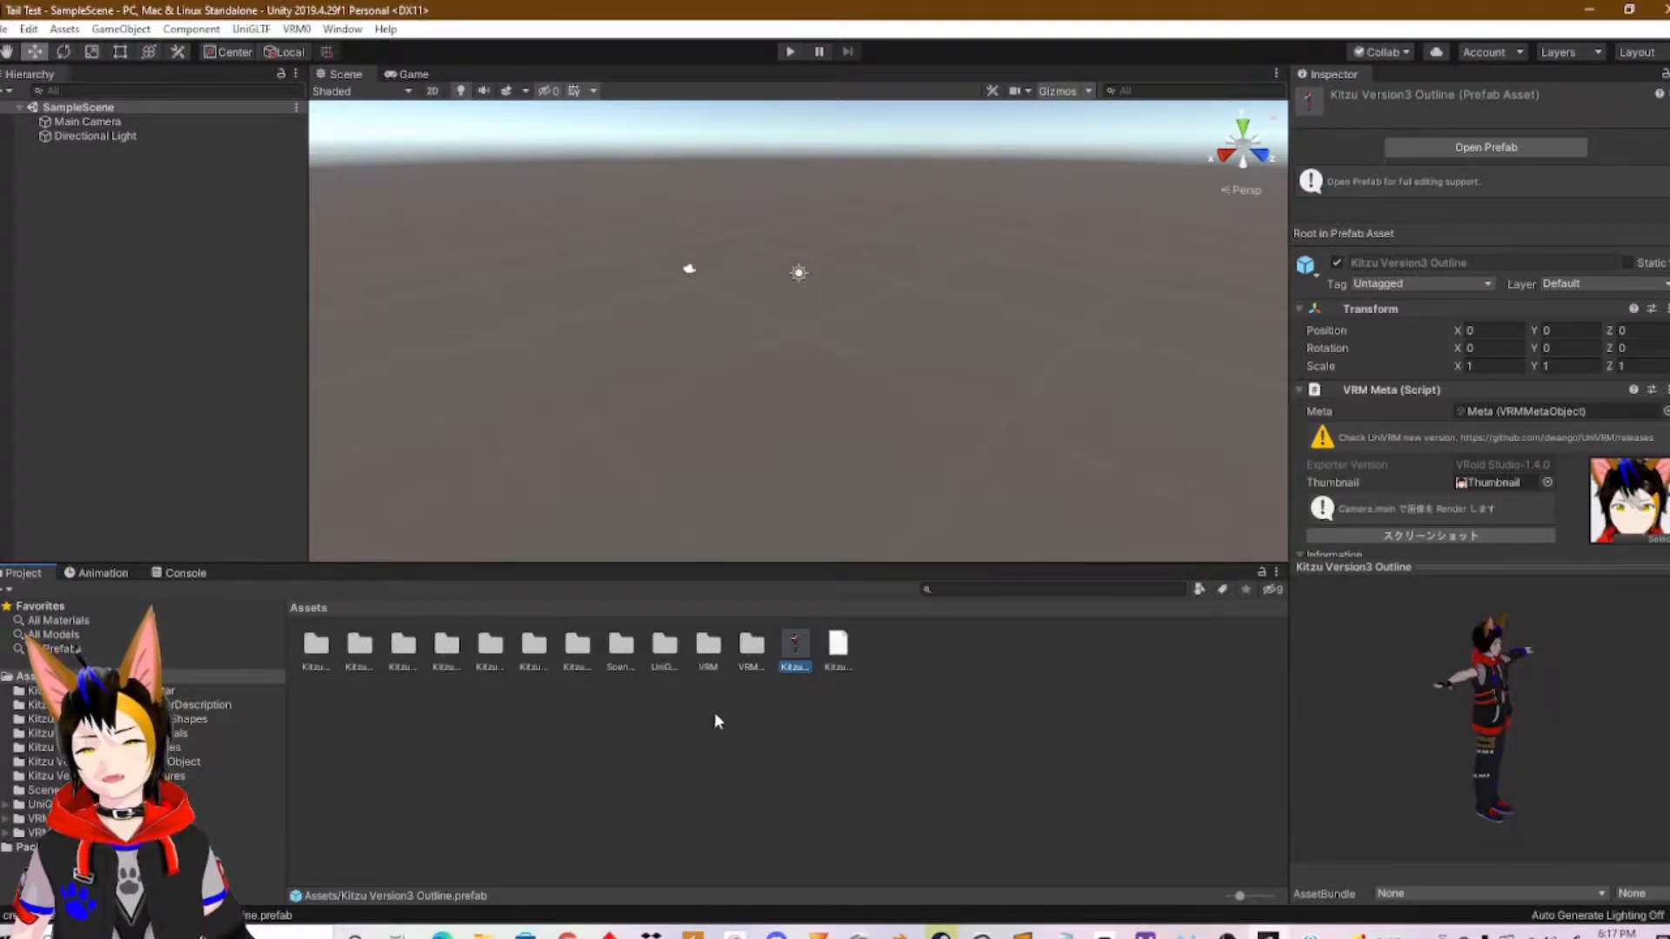
mouse_move(1240, 899)
mouse_down()
mouse_move(1264, 899)
mouse_move(1220, 899)
mouse_move(1246, 901)
mouse_up()
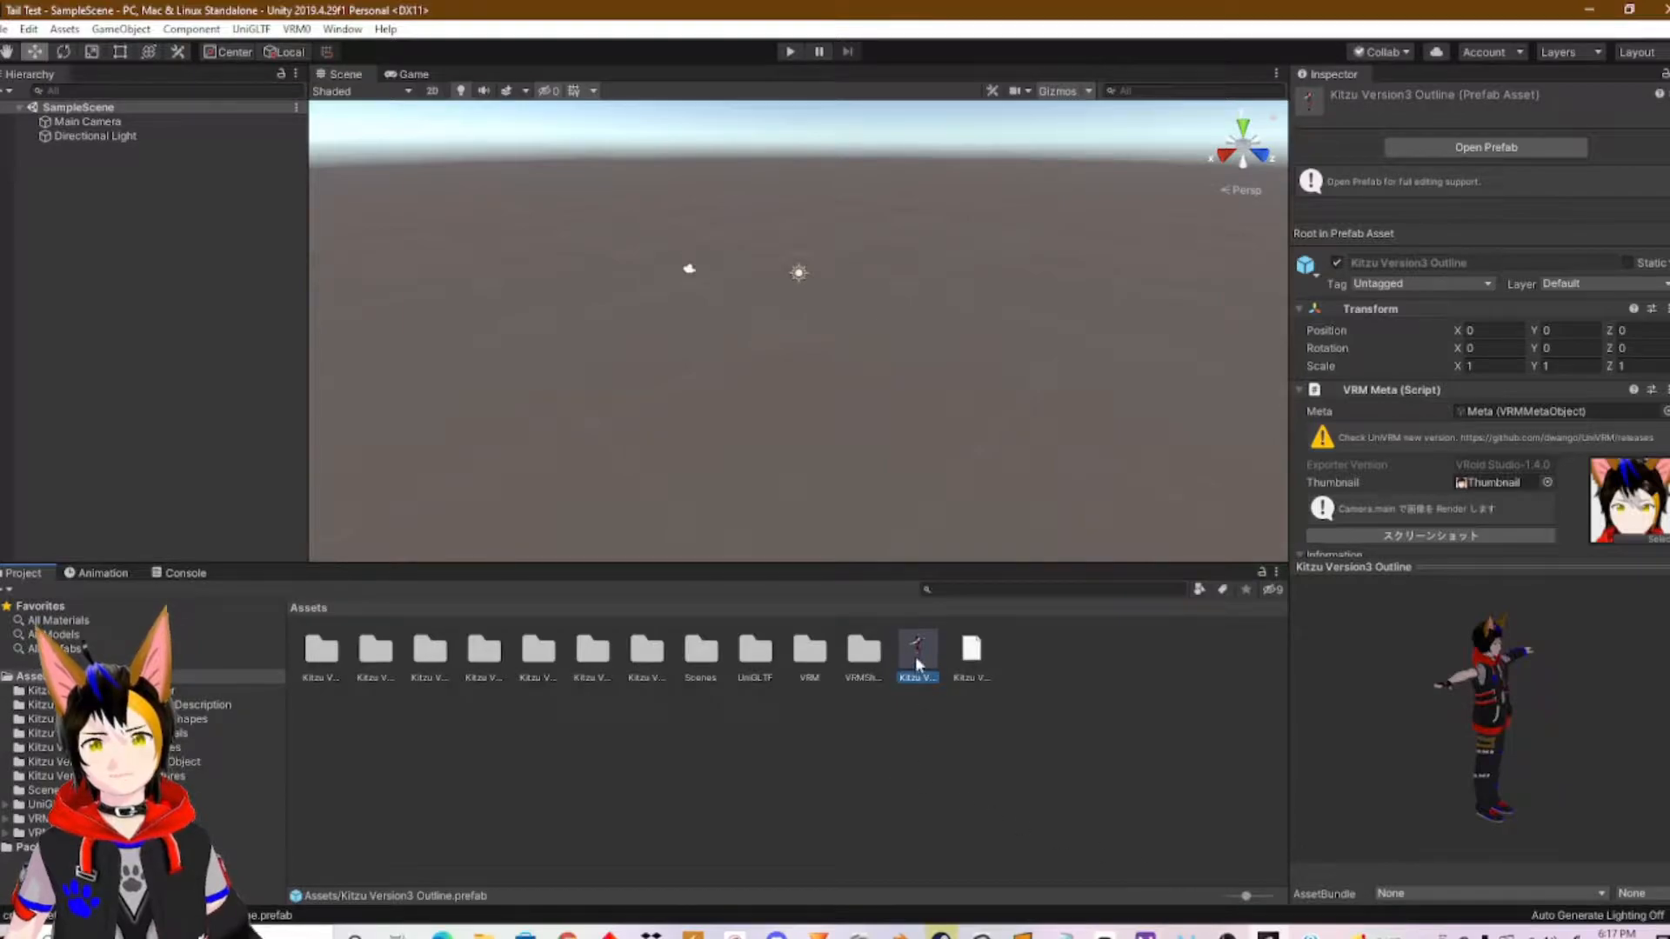
drag(919, 650, 76, 248)
scroll(816, 310, up, 10)
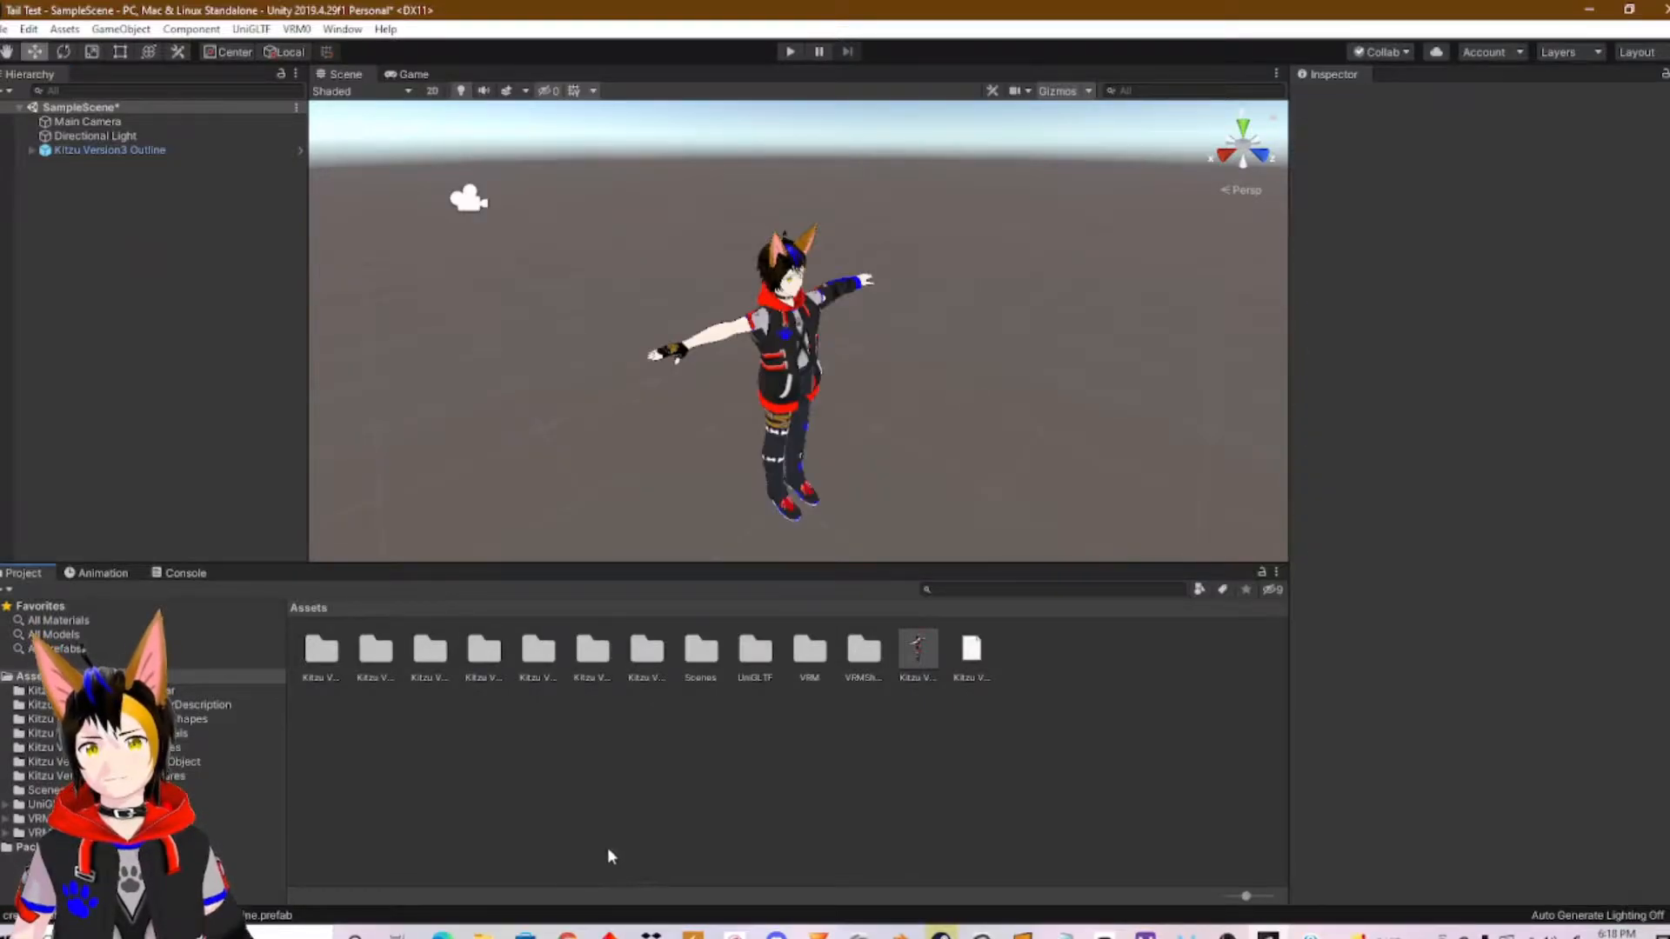
Import the Tail 3D object from the Models folder into Assets and select the imported model.
mouse_move(484, 932)
click(621, 832)
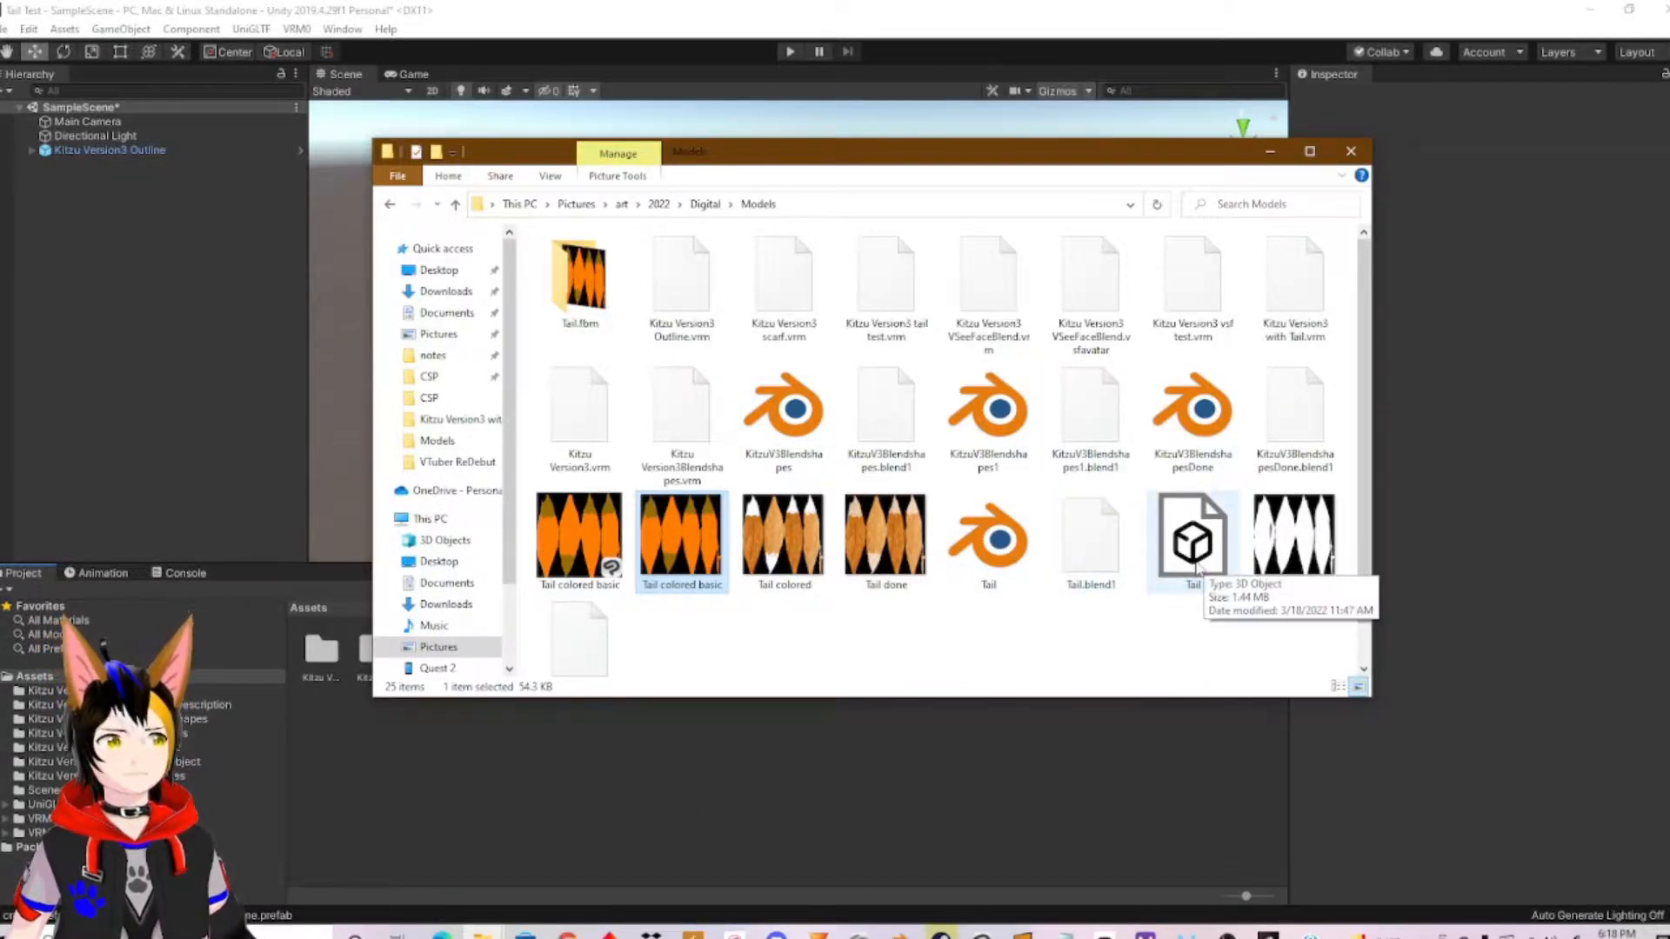
drag(1198, 557, 847, 730)
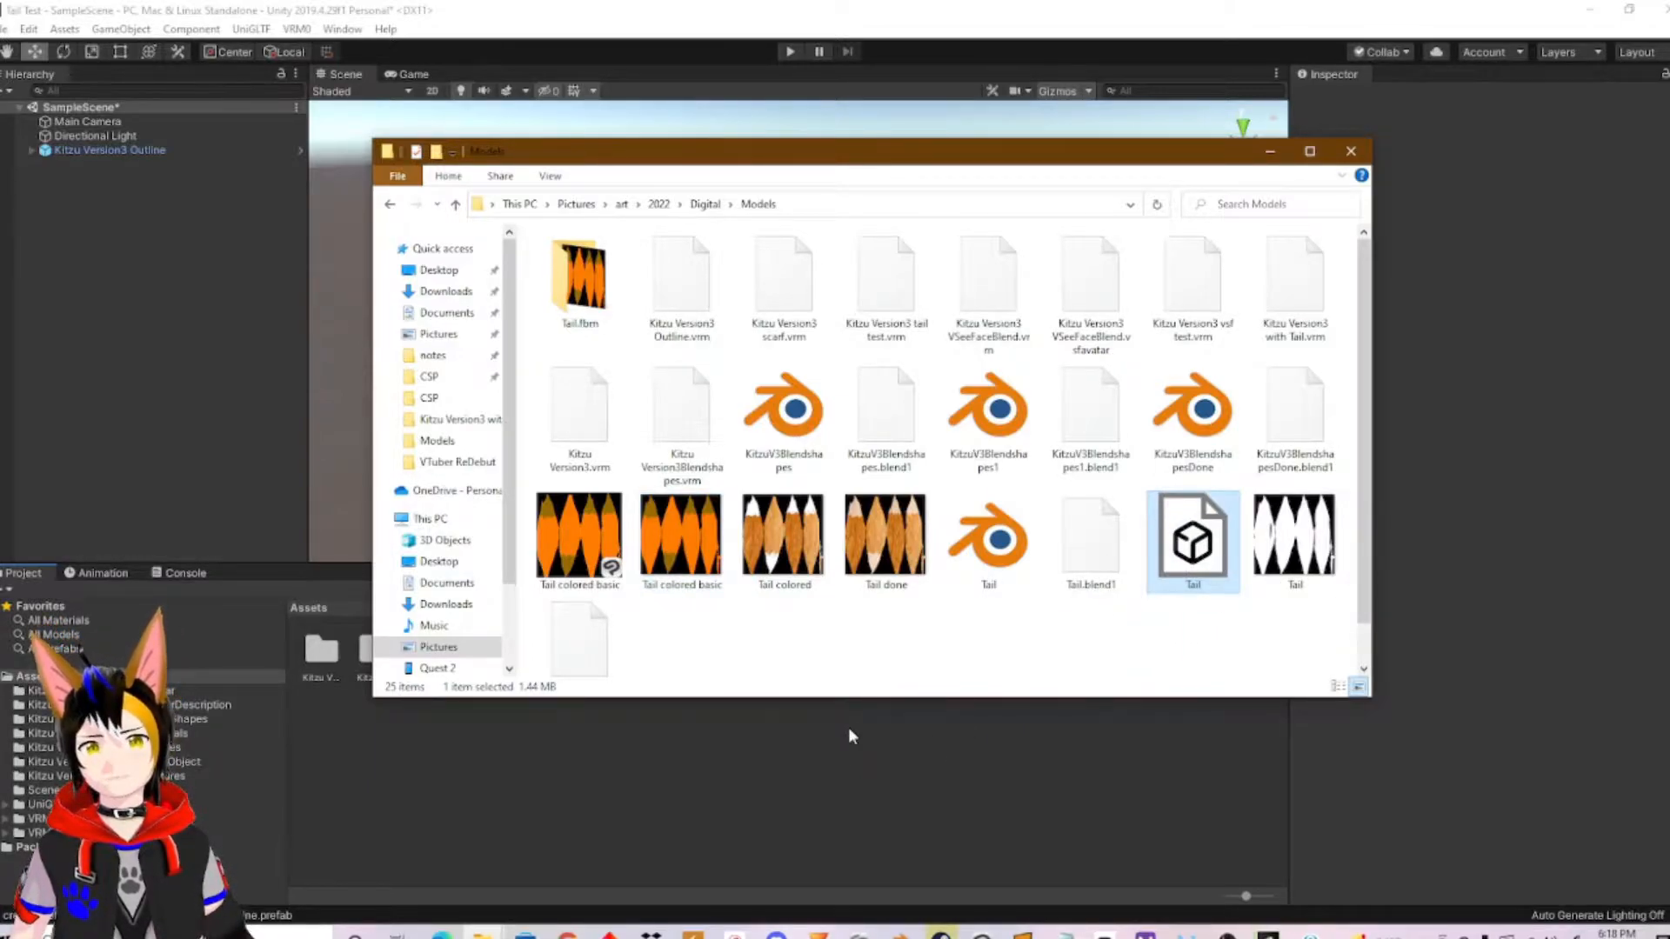
click(1266, 155)
click(1027, 656)
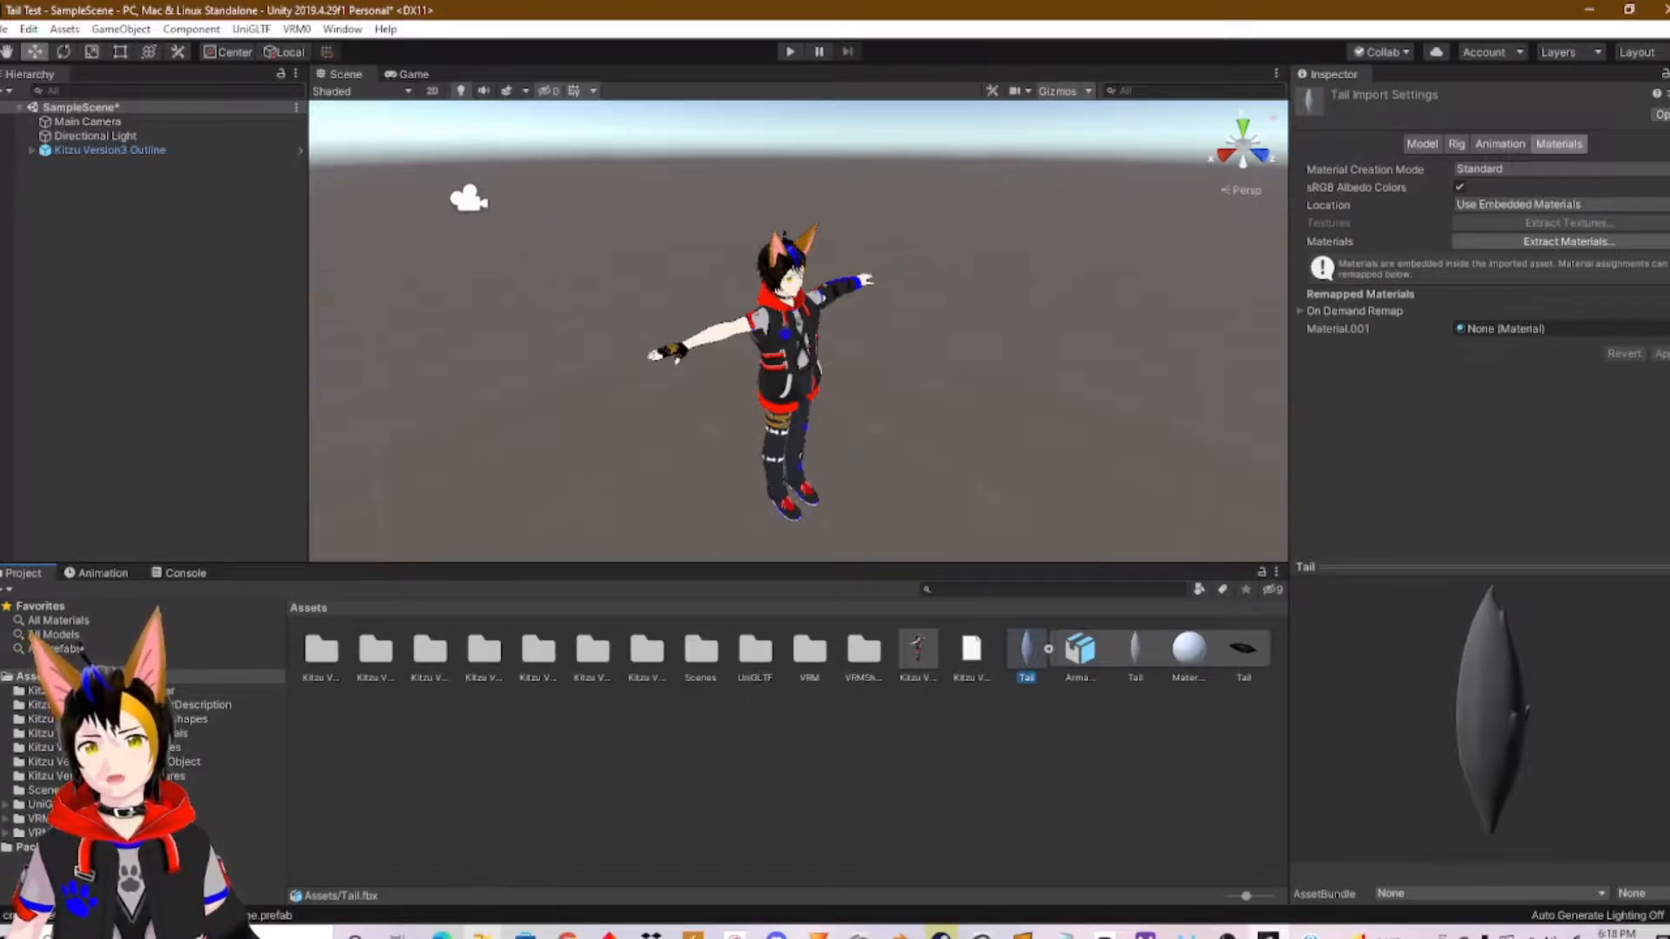
Import the Tail colored basic texture from the Models folder into Assets and select the Tail model.
mouse_move(481, 936)
click(391, 835)
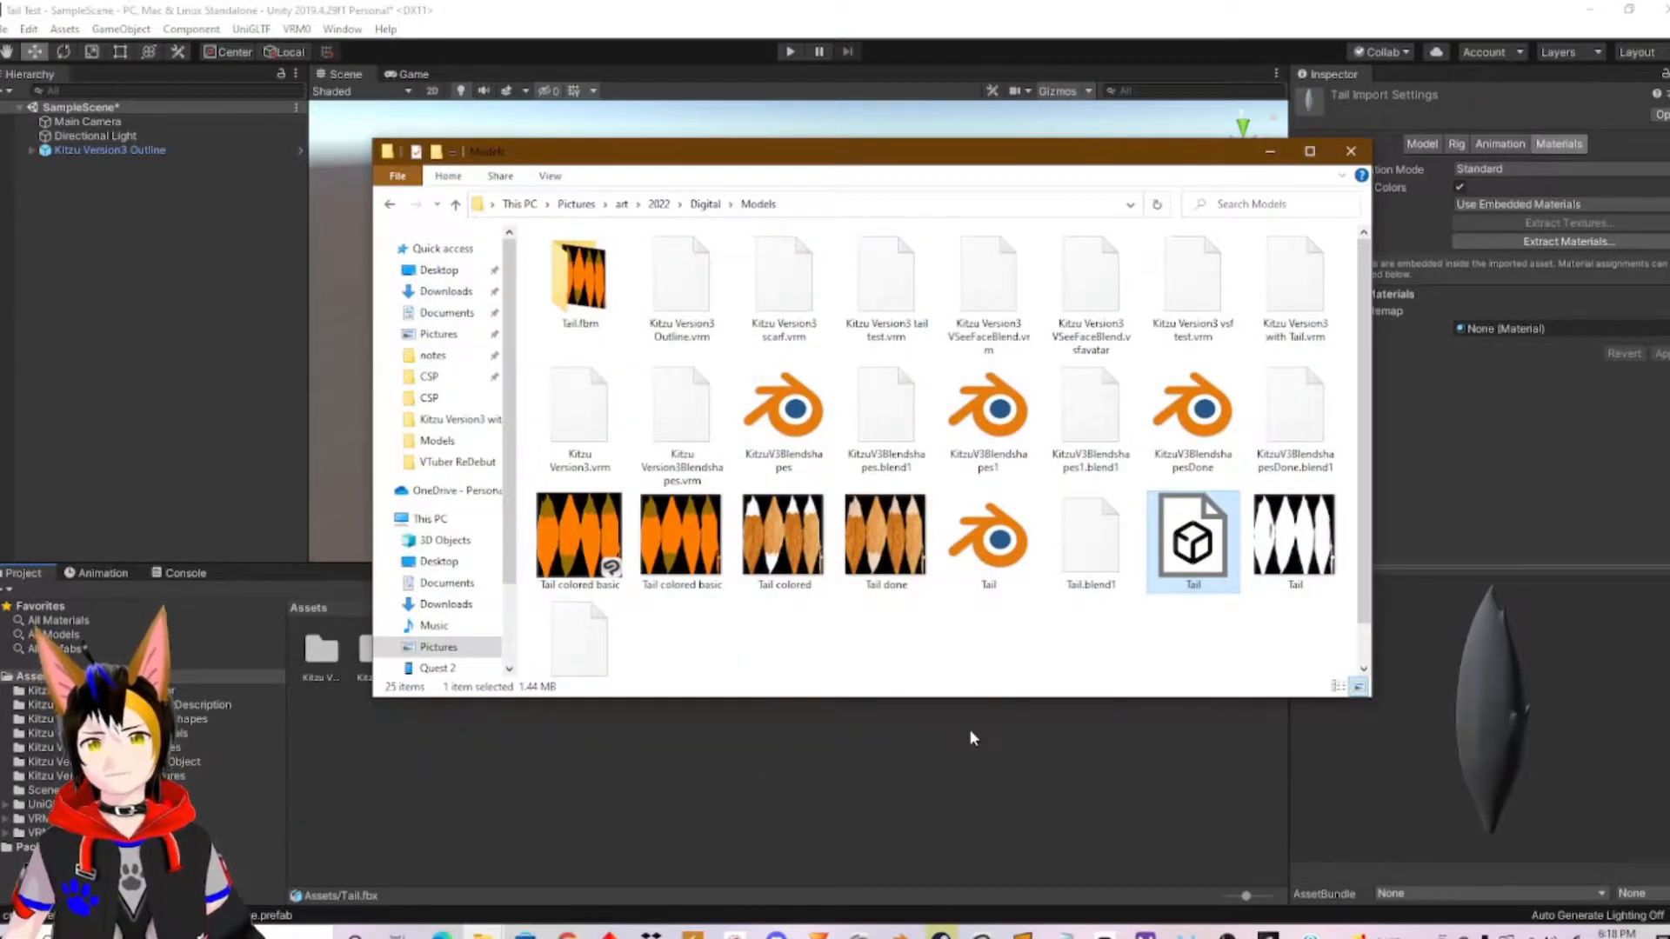
click(682, 534)
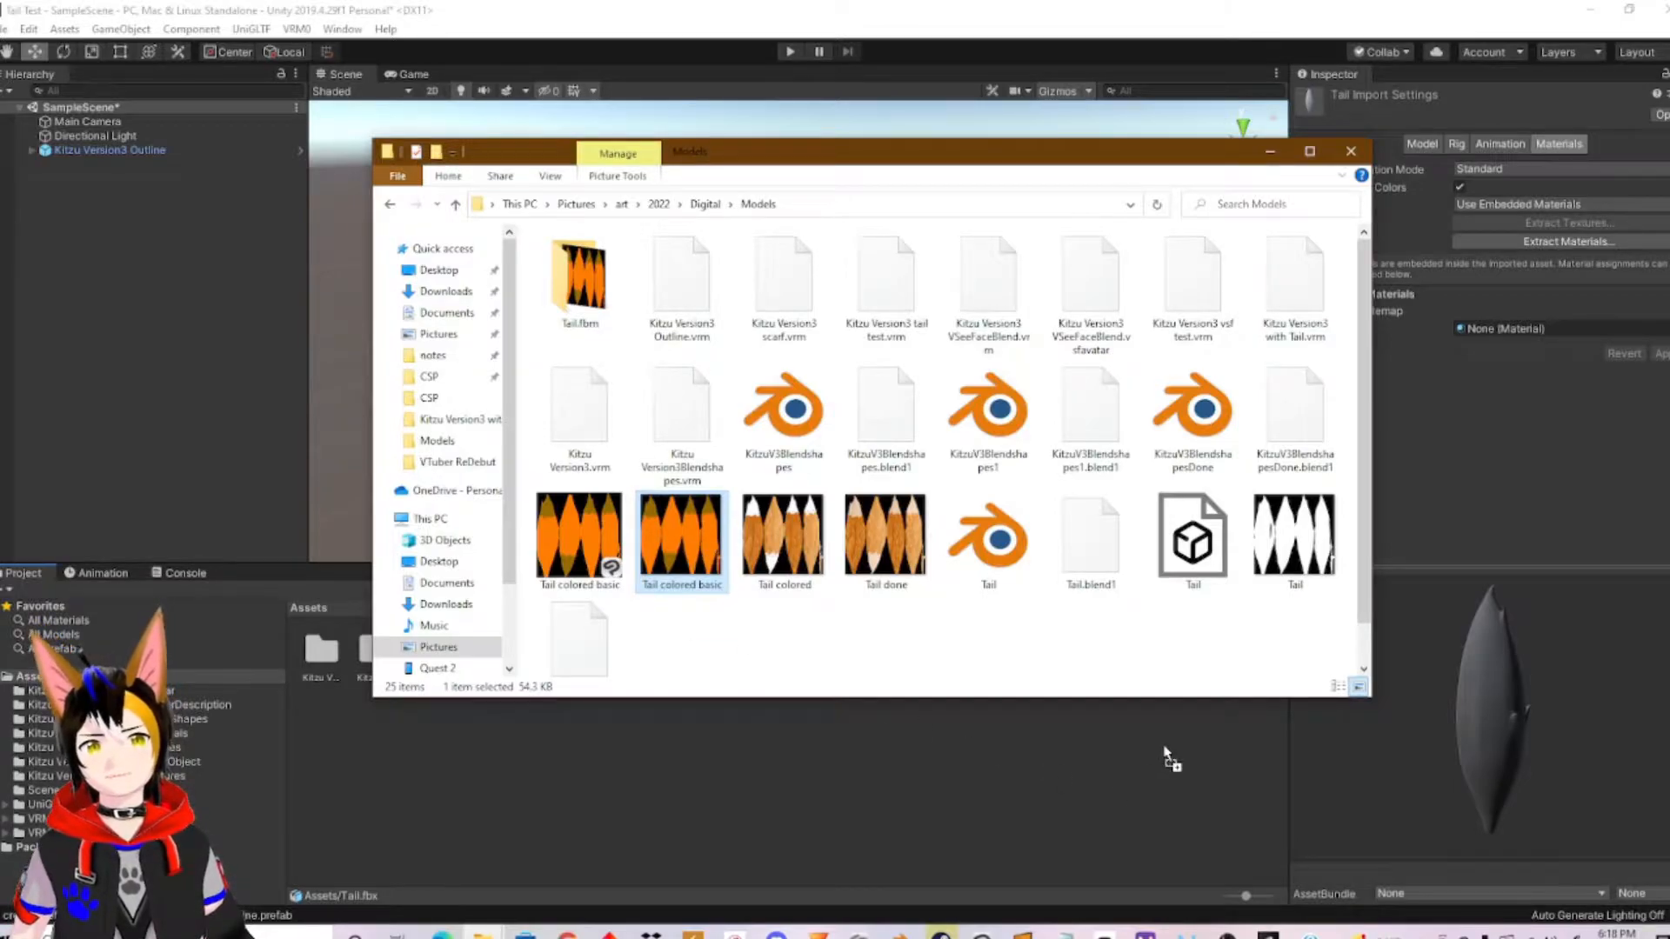
click(1127, 764)
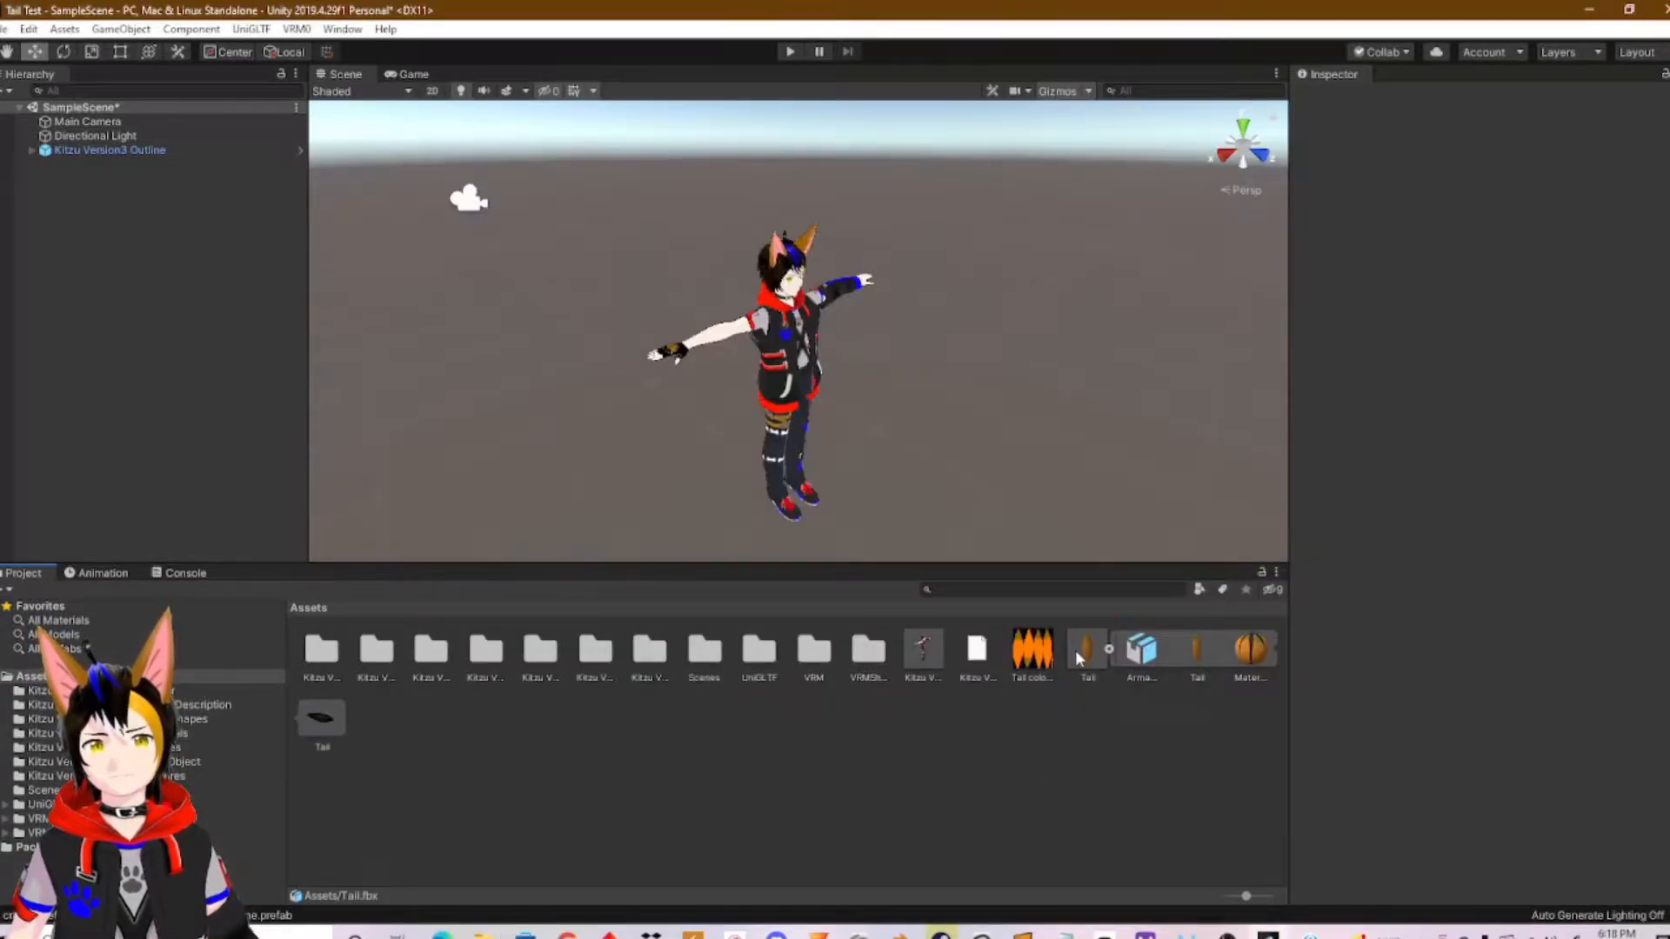
click(1086, 651)
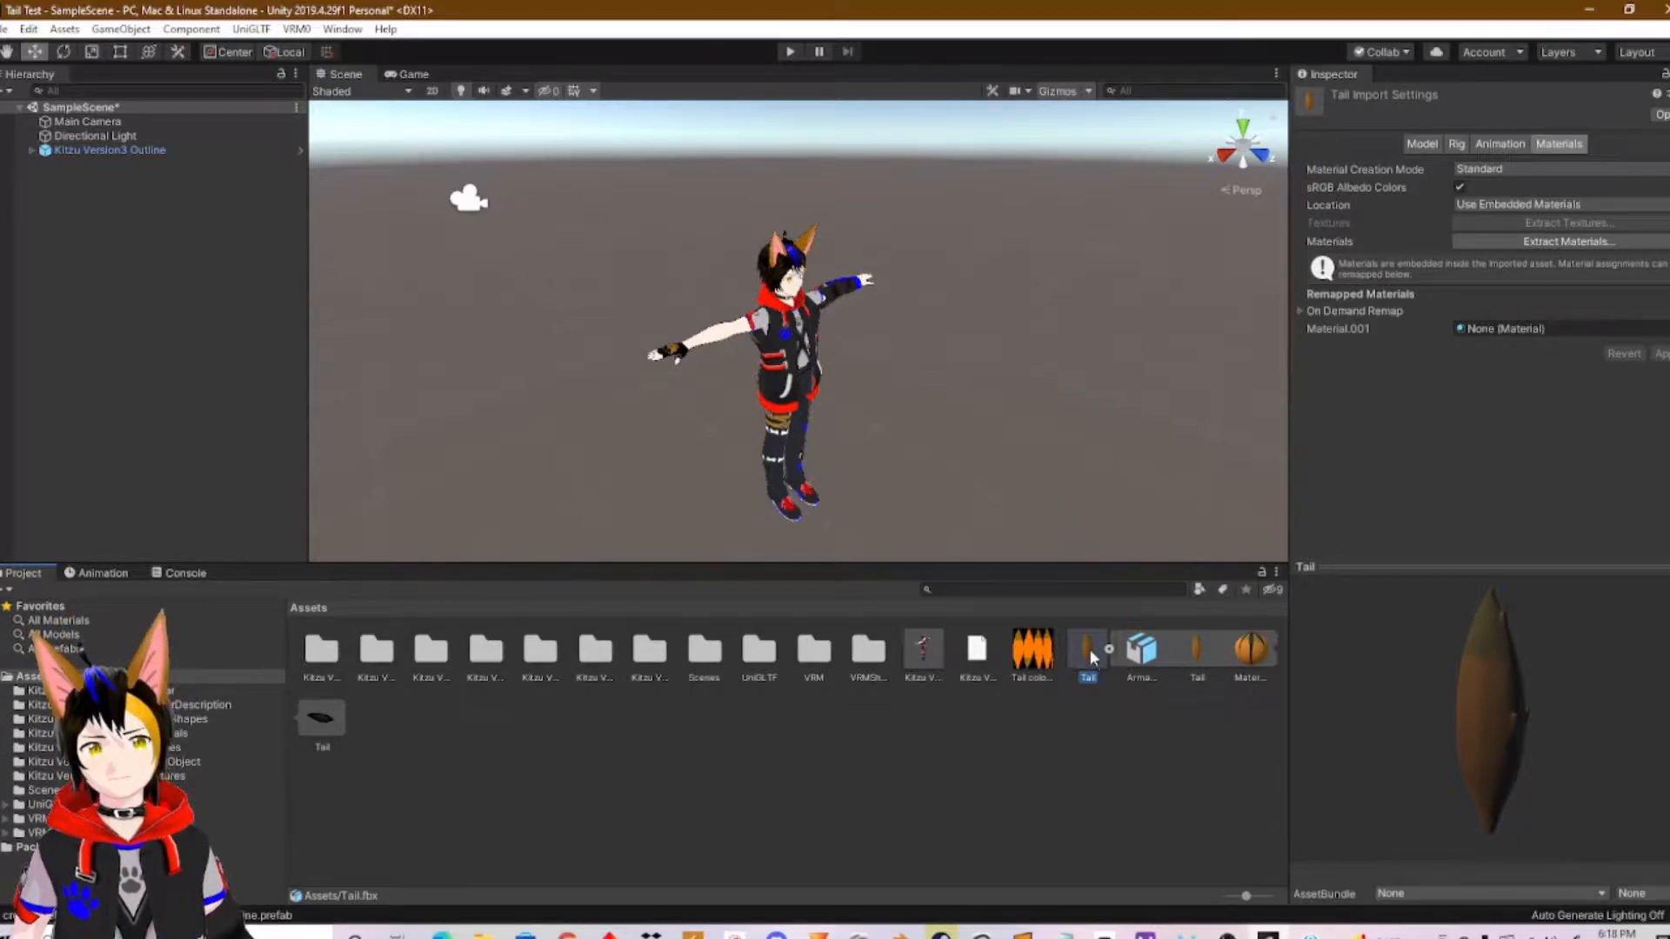
Expand the avatar's bones from Root through J_Bip_C_Hips and parent the Tail model to J_Bip_C_Spine.
click(32, 150)
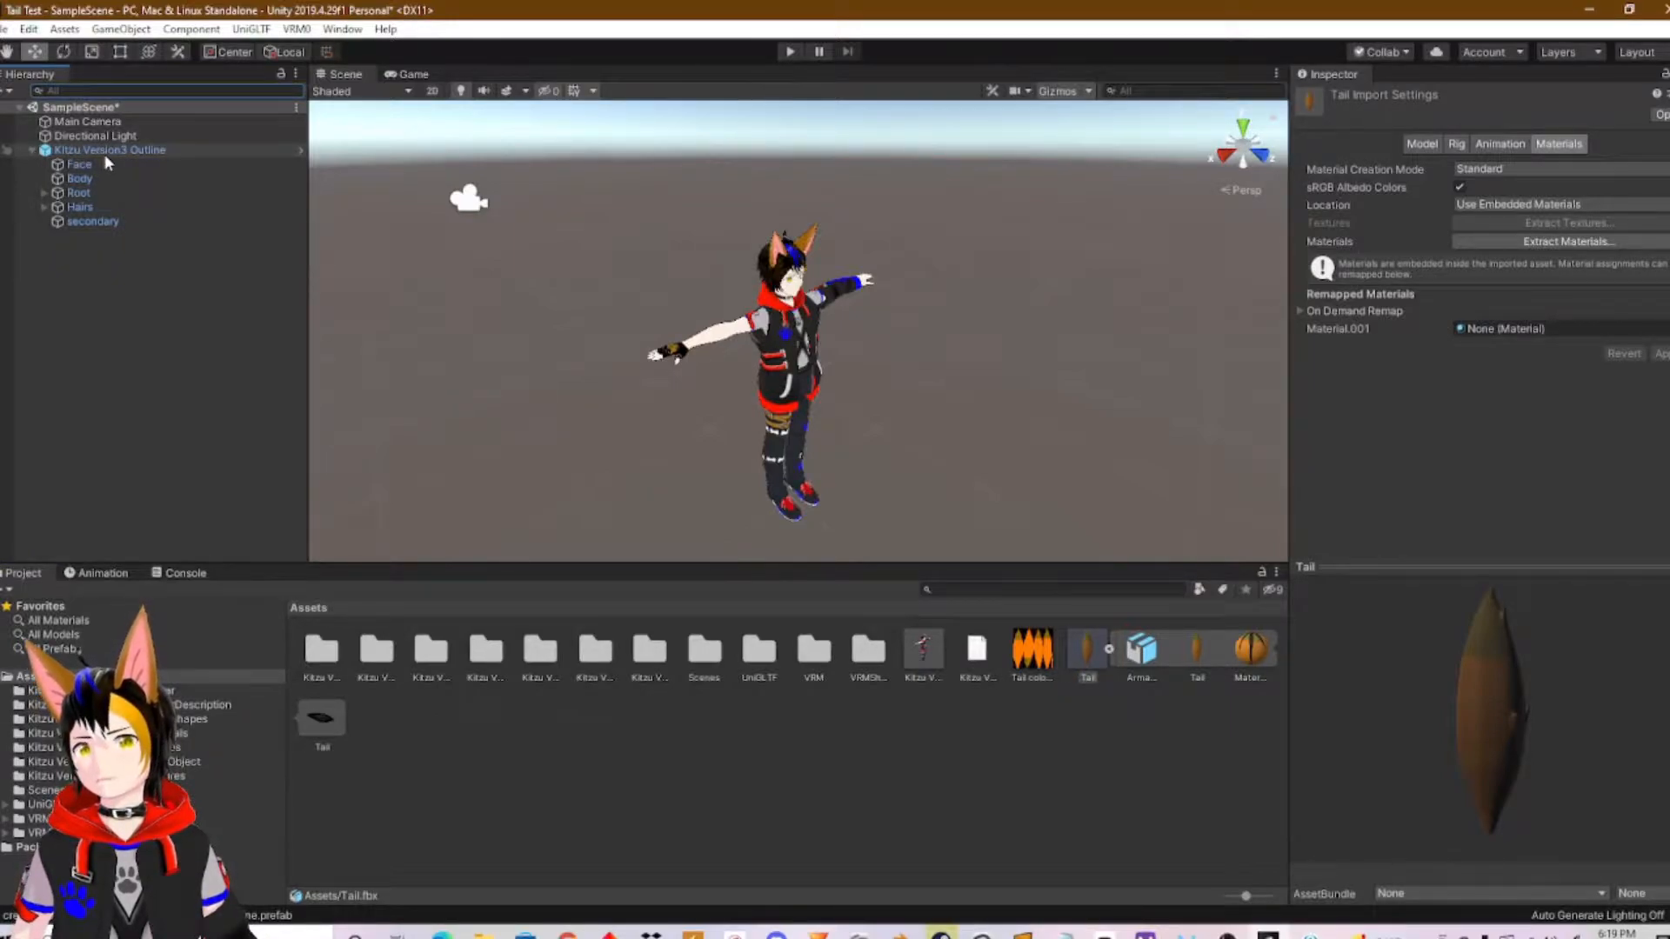
click(45, 193)
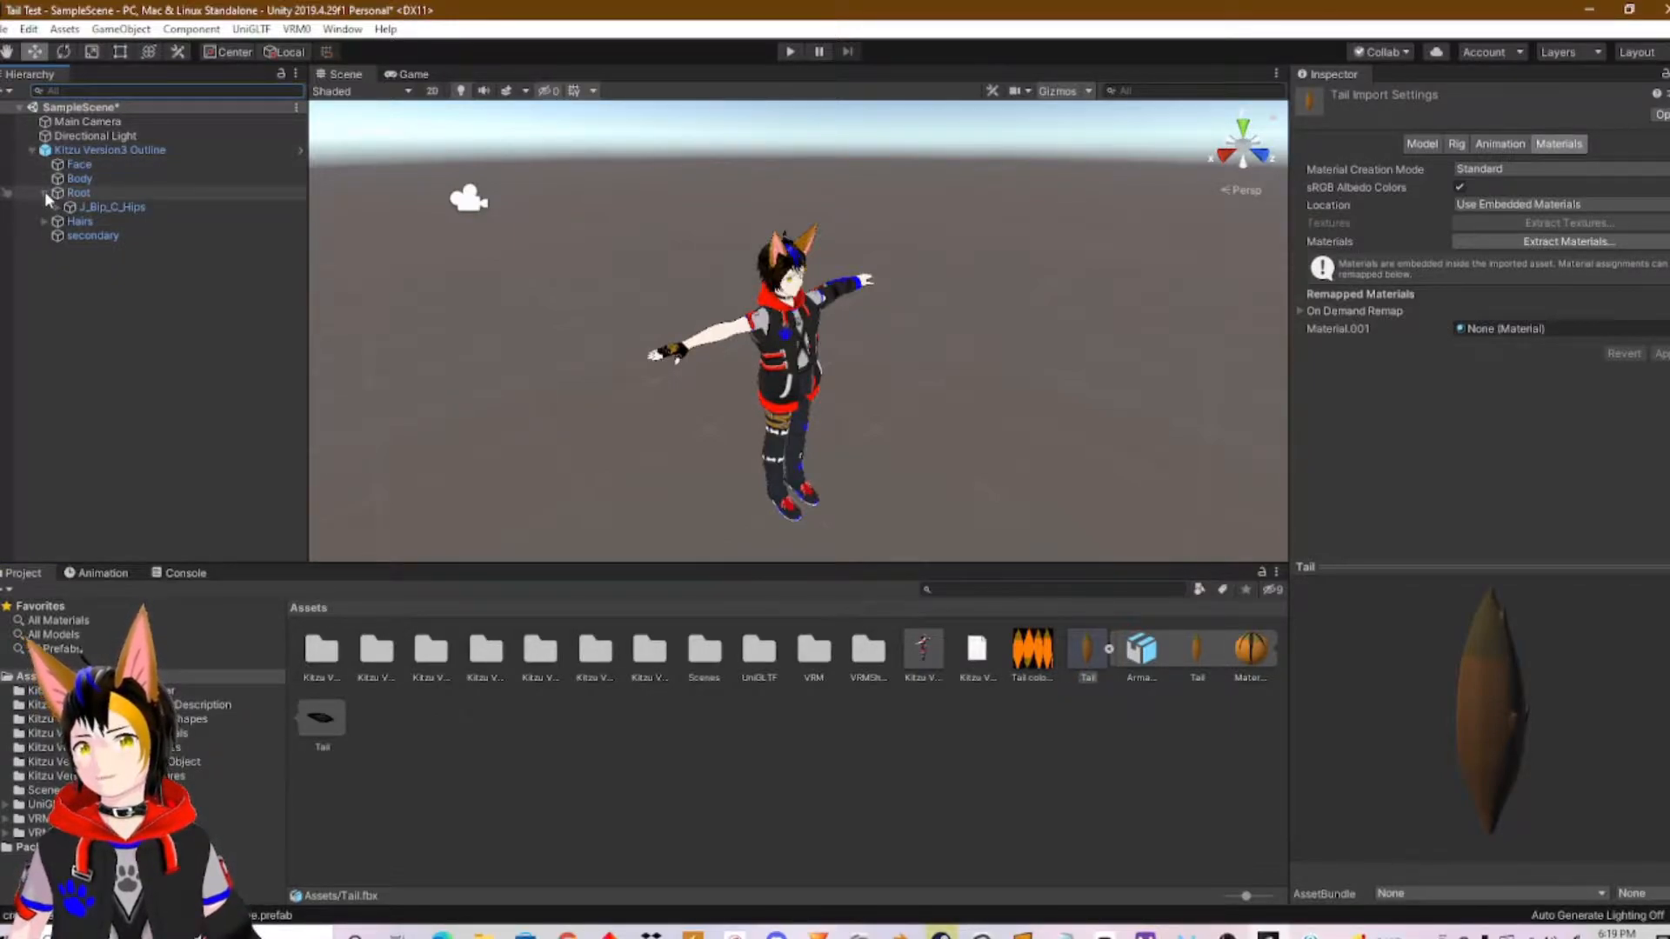
click(57, 207)
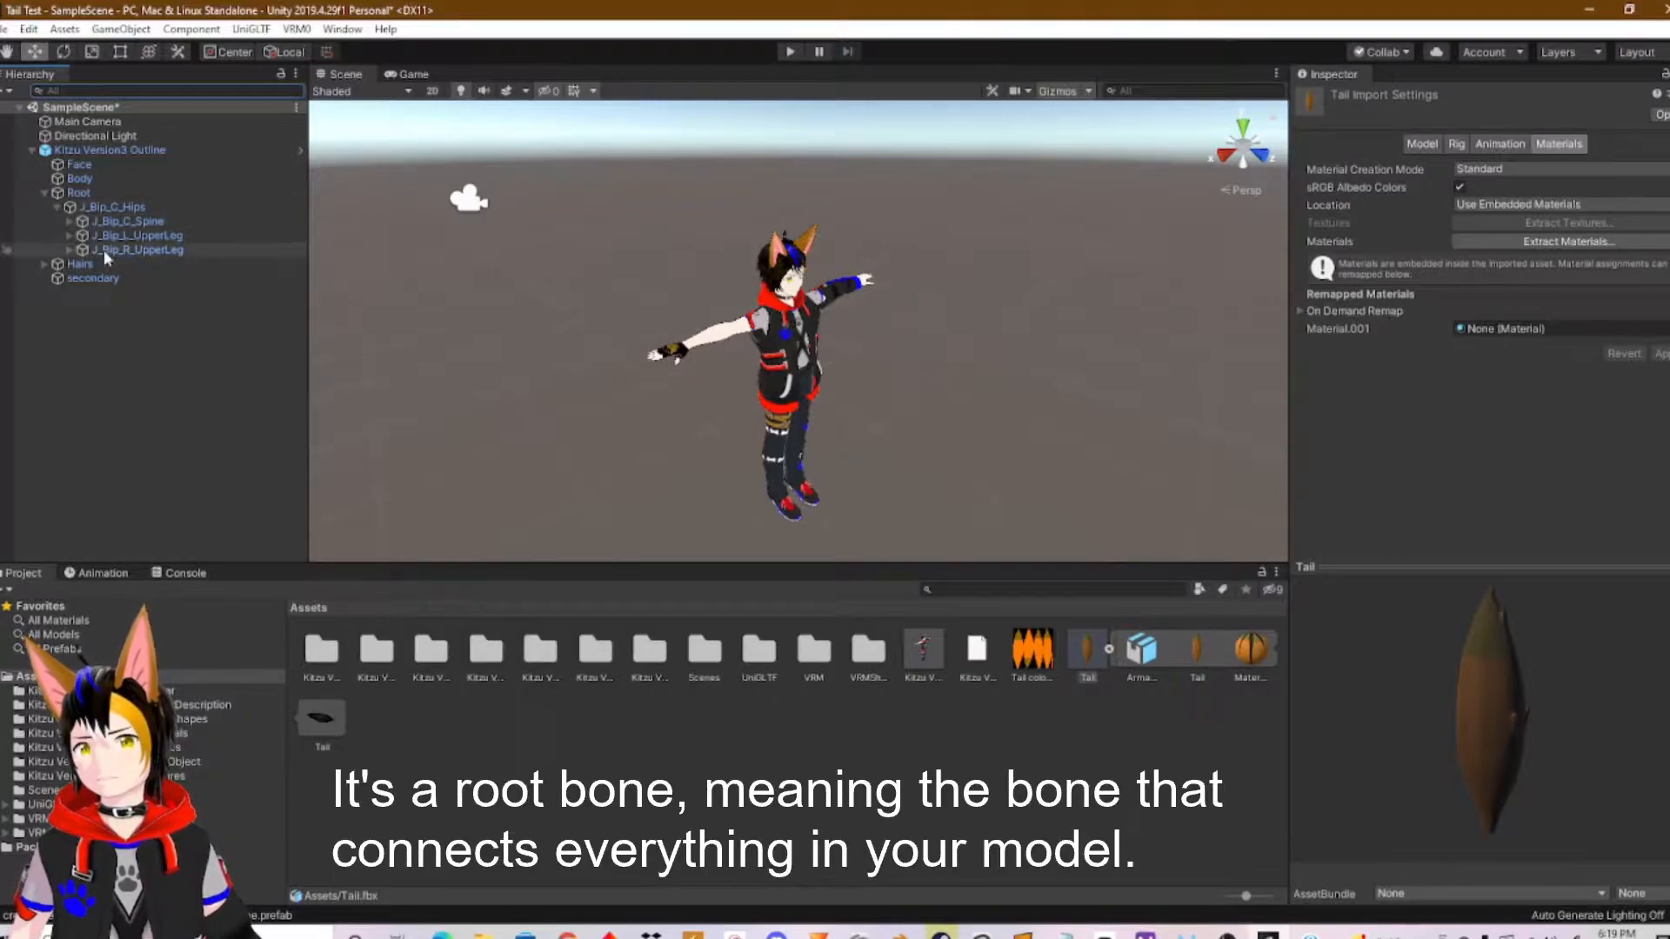
click(70, 221)
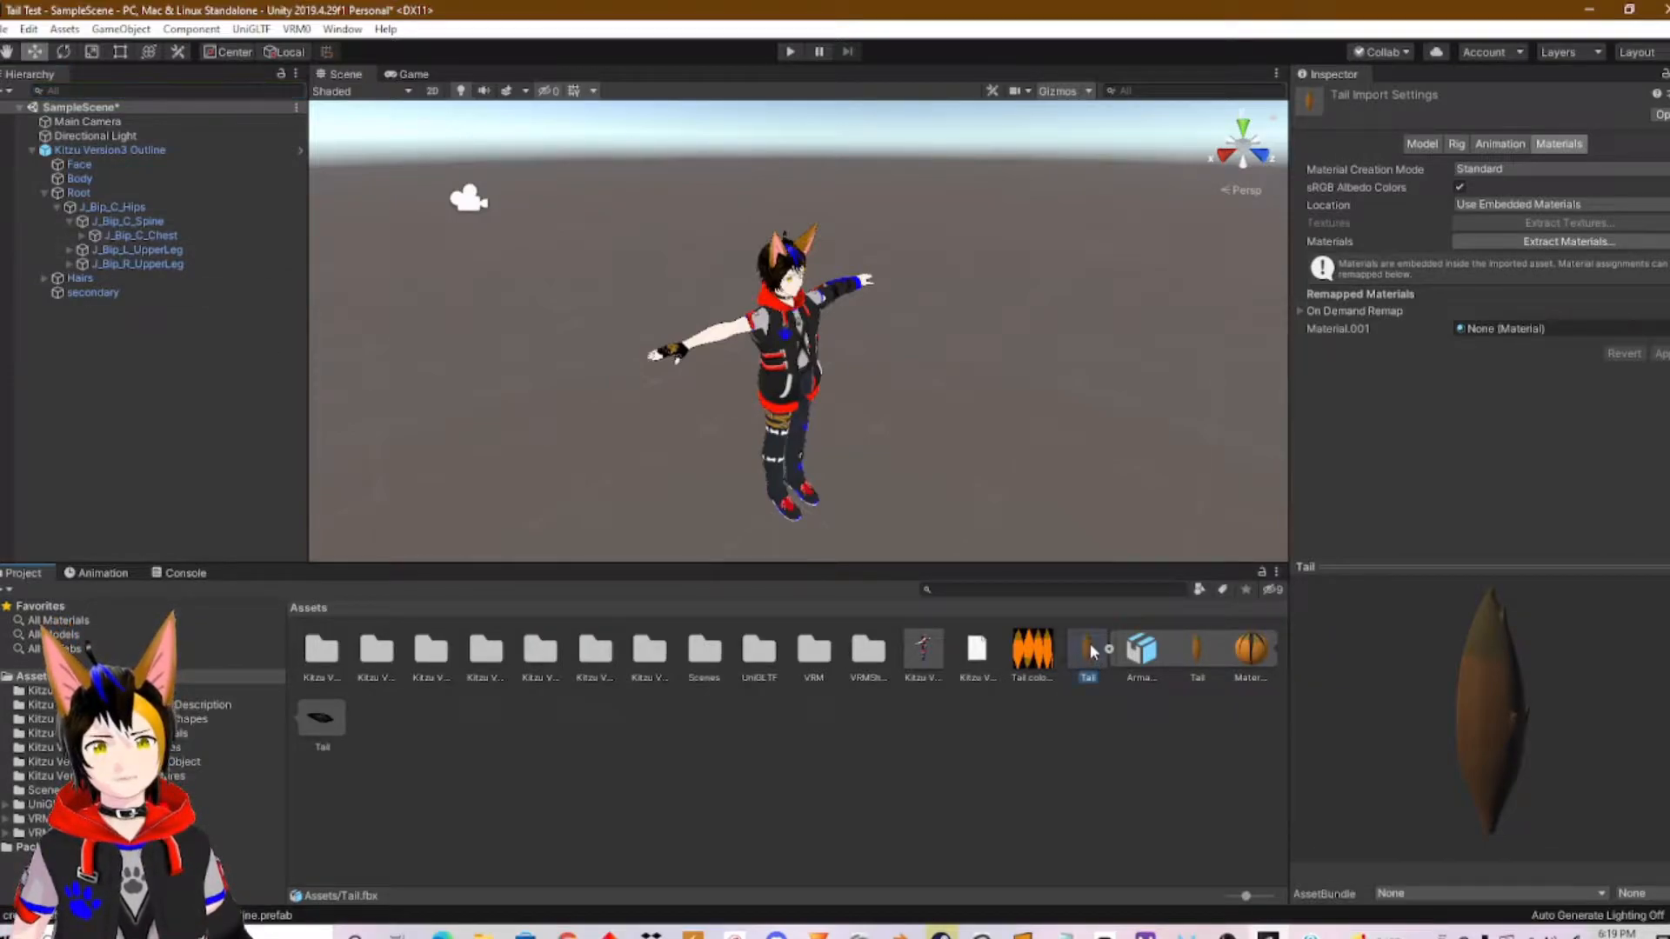
drag(1093, 659, 132, 217)
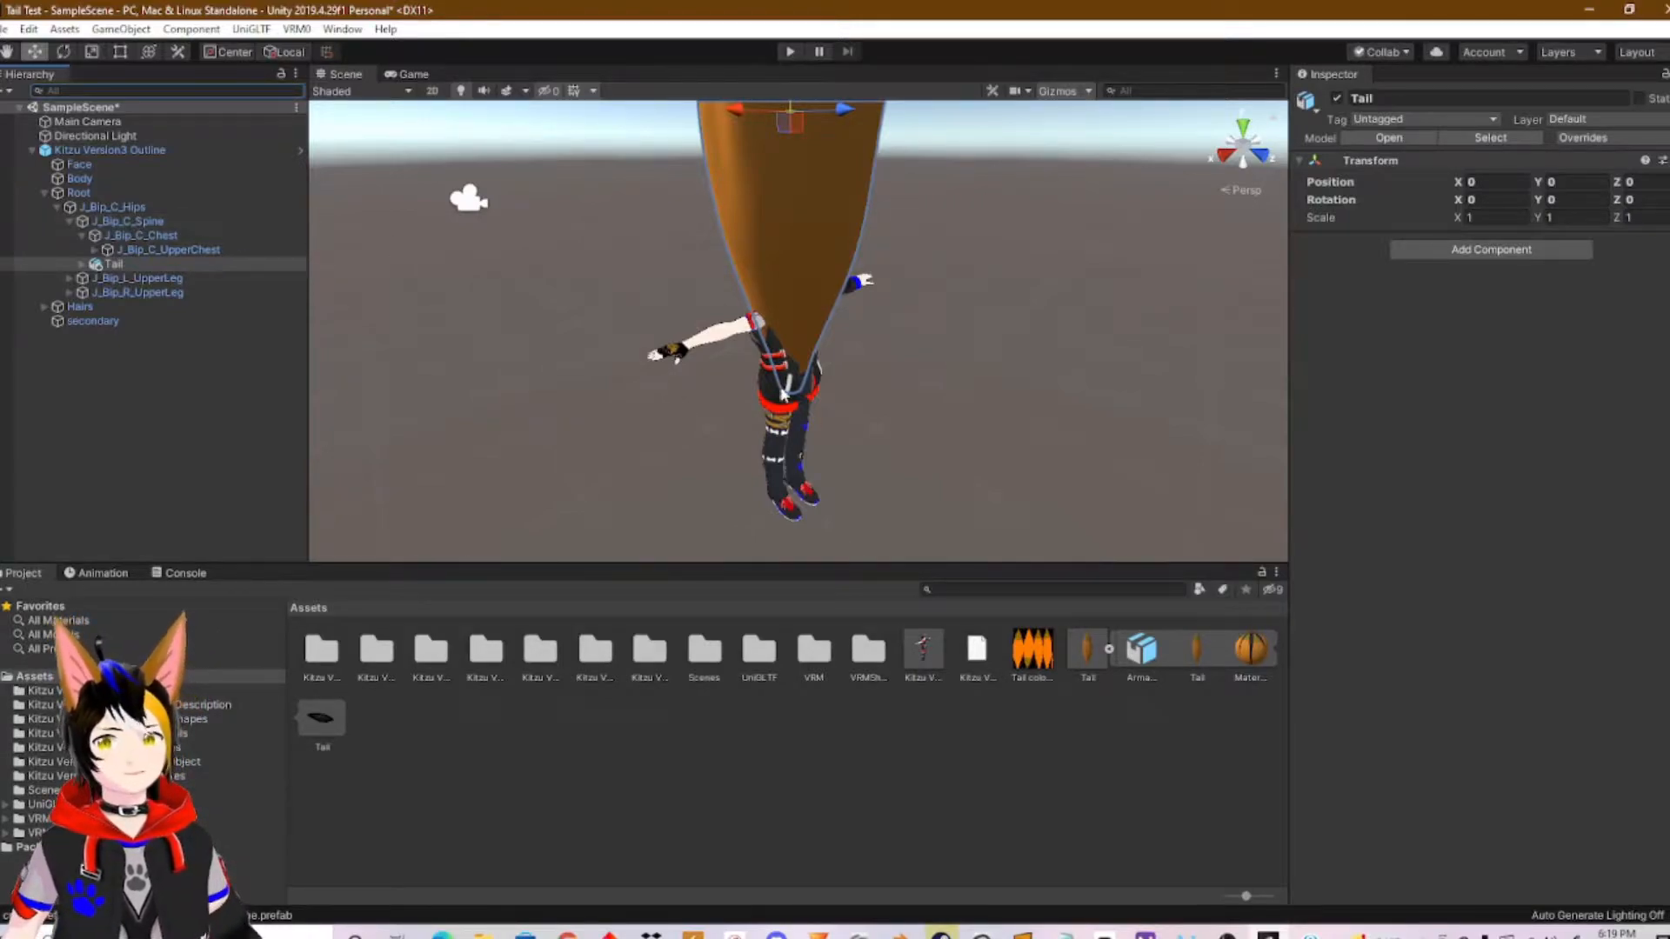
Rotate the Tail to -90 degrees on X so it lies horizontally, and scale it down uniformly to about 0.319.
scroll(675, 421, up, 1)
right_drag(675, 421, 928, 420)
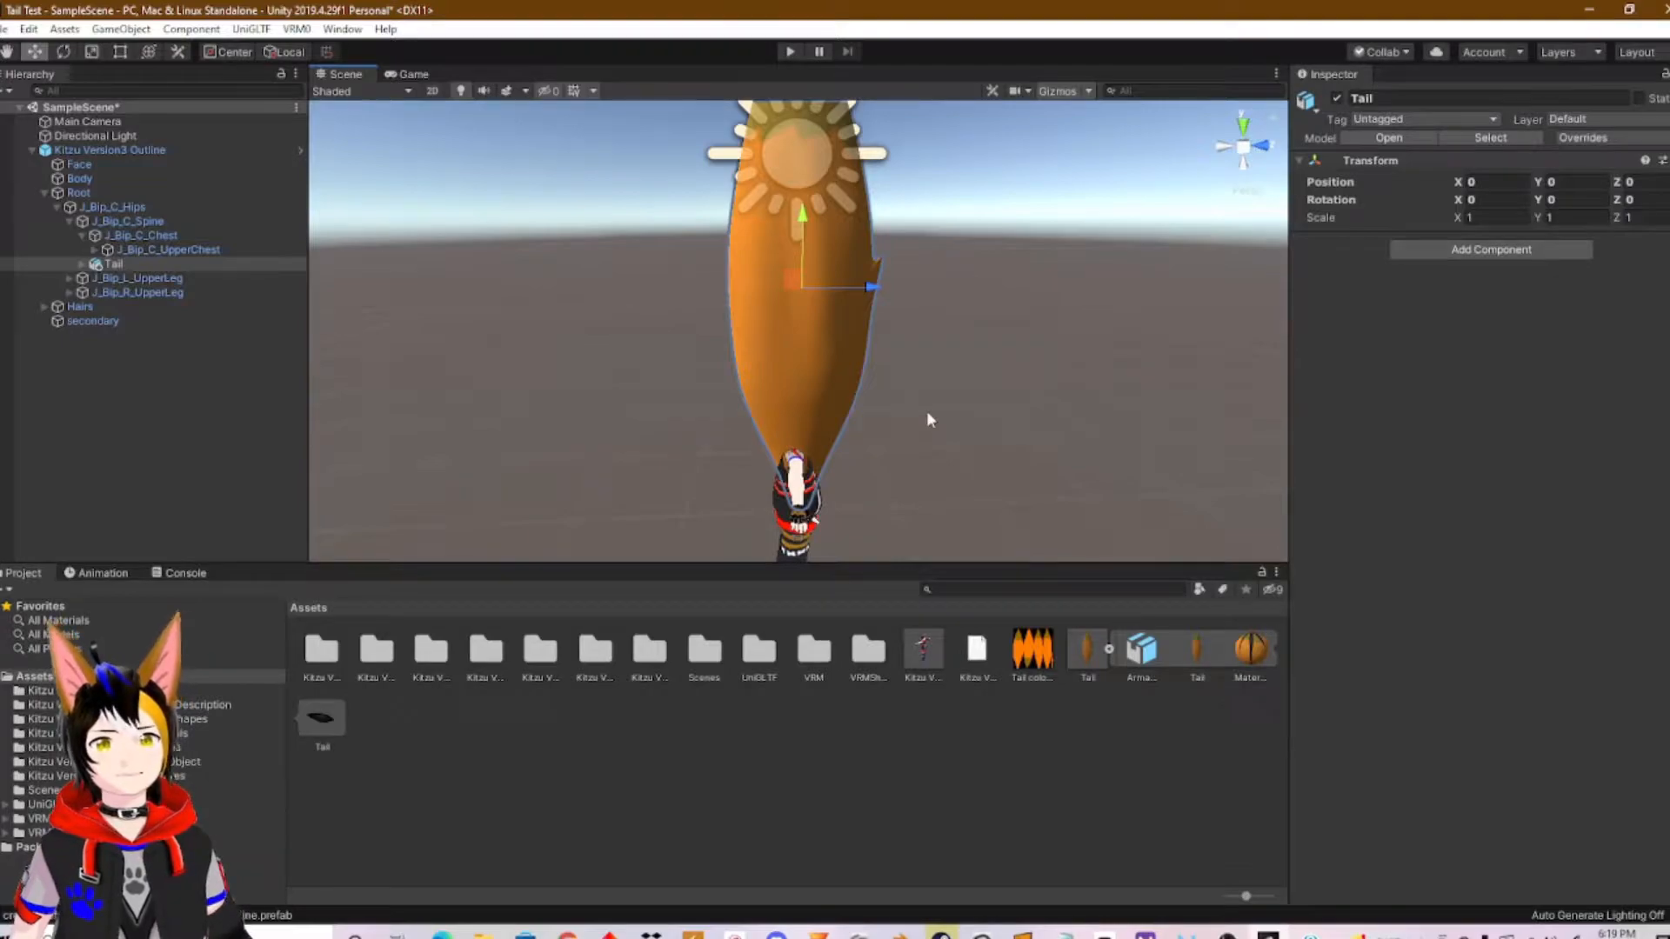
right_drag(927, 420, 858, 290)
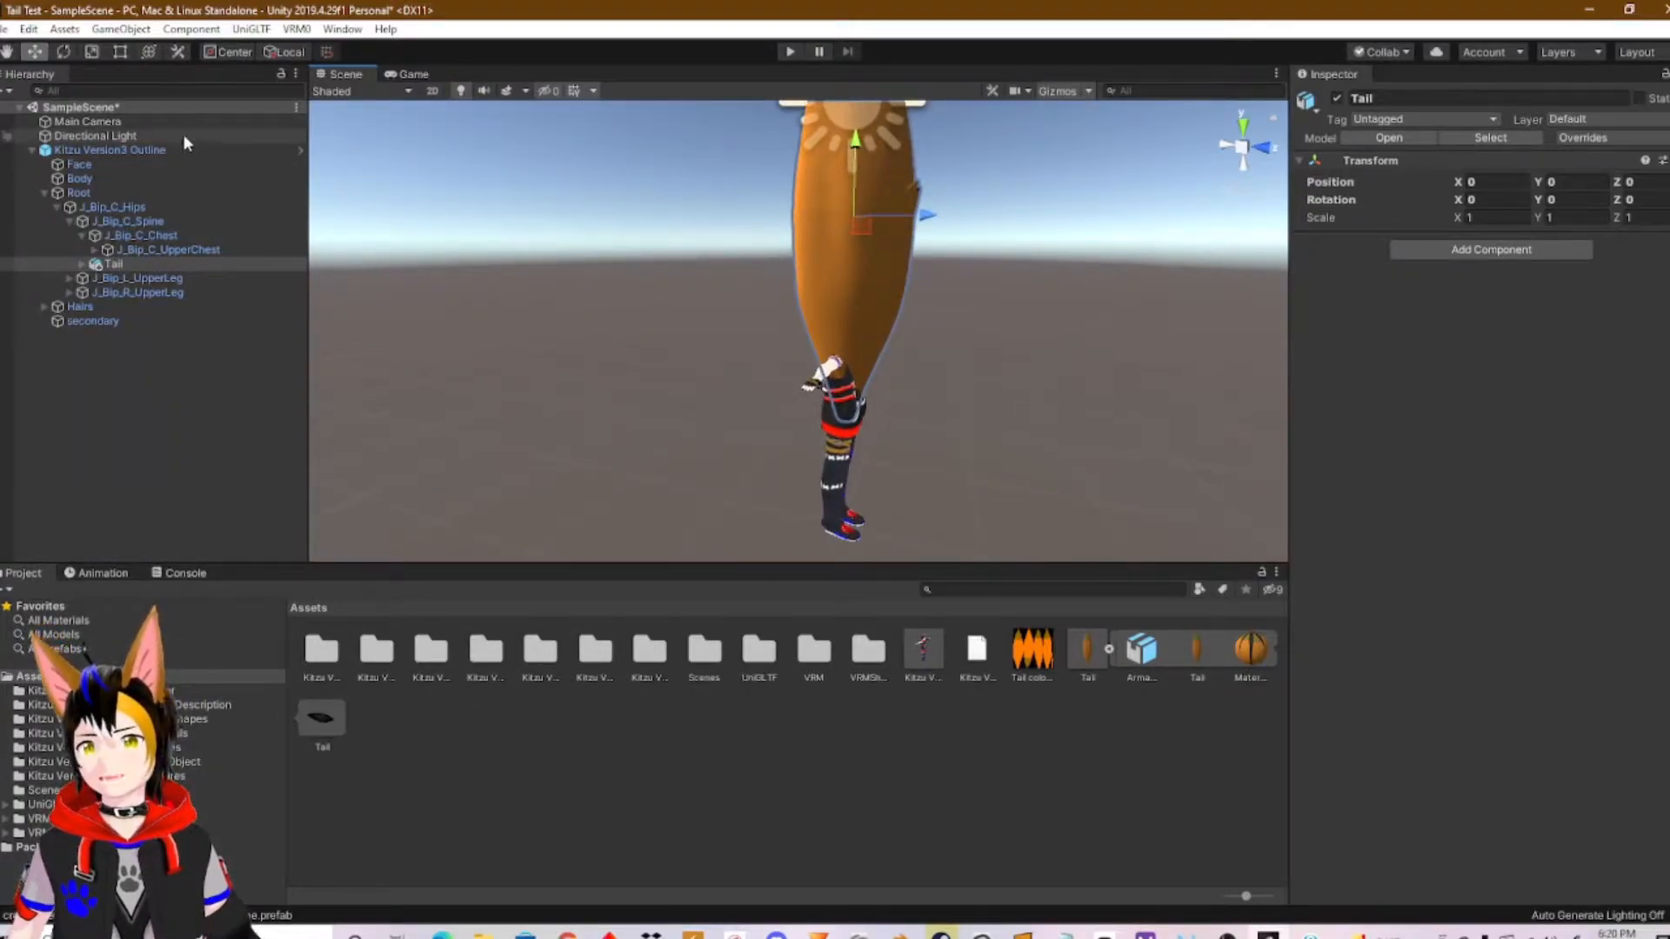
click(65, 51)
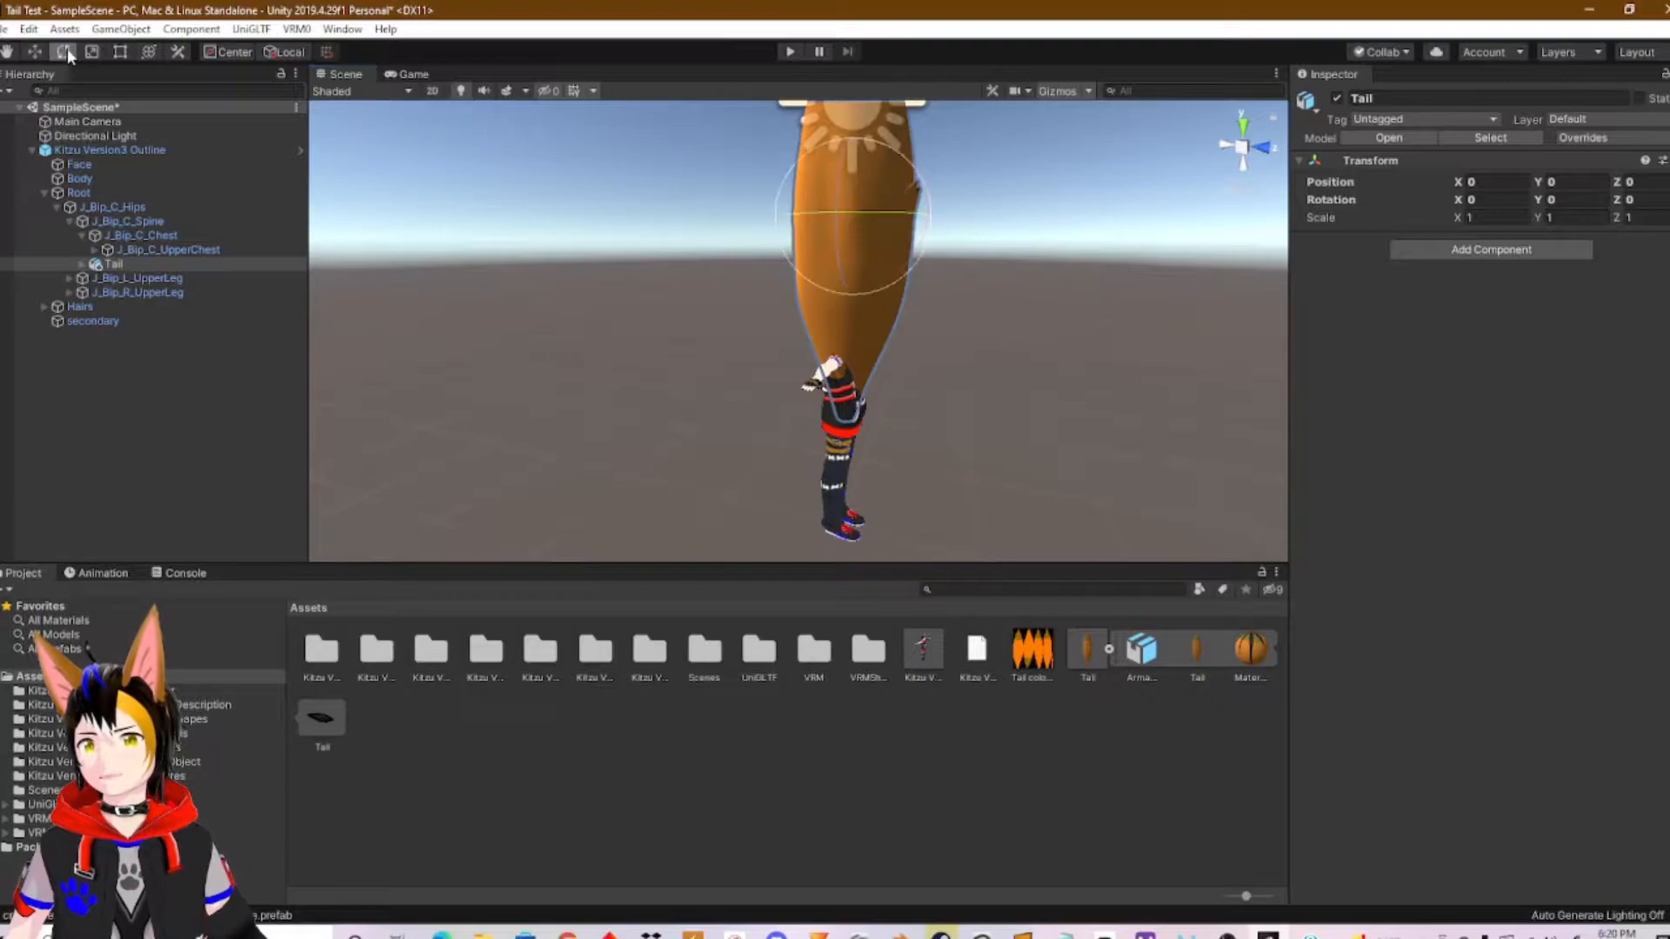
mouse_move(945, 326)
right_down()
mouse_move(972, 368)
mouse_move(911, 322)
right_up()
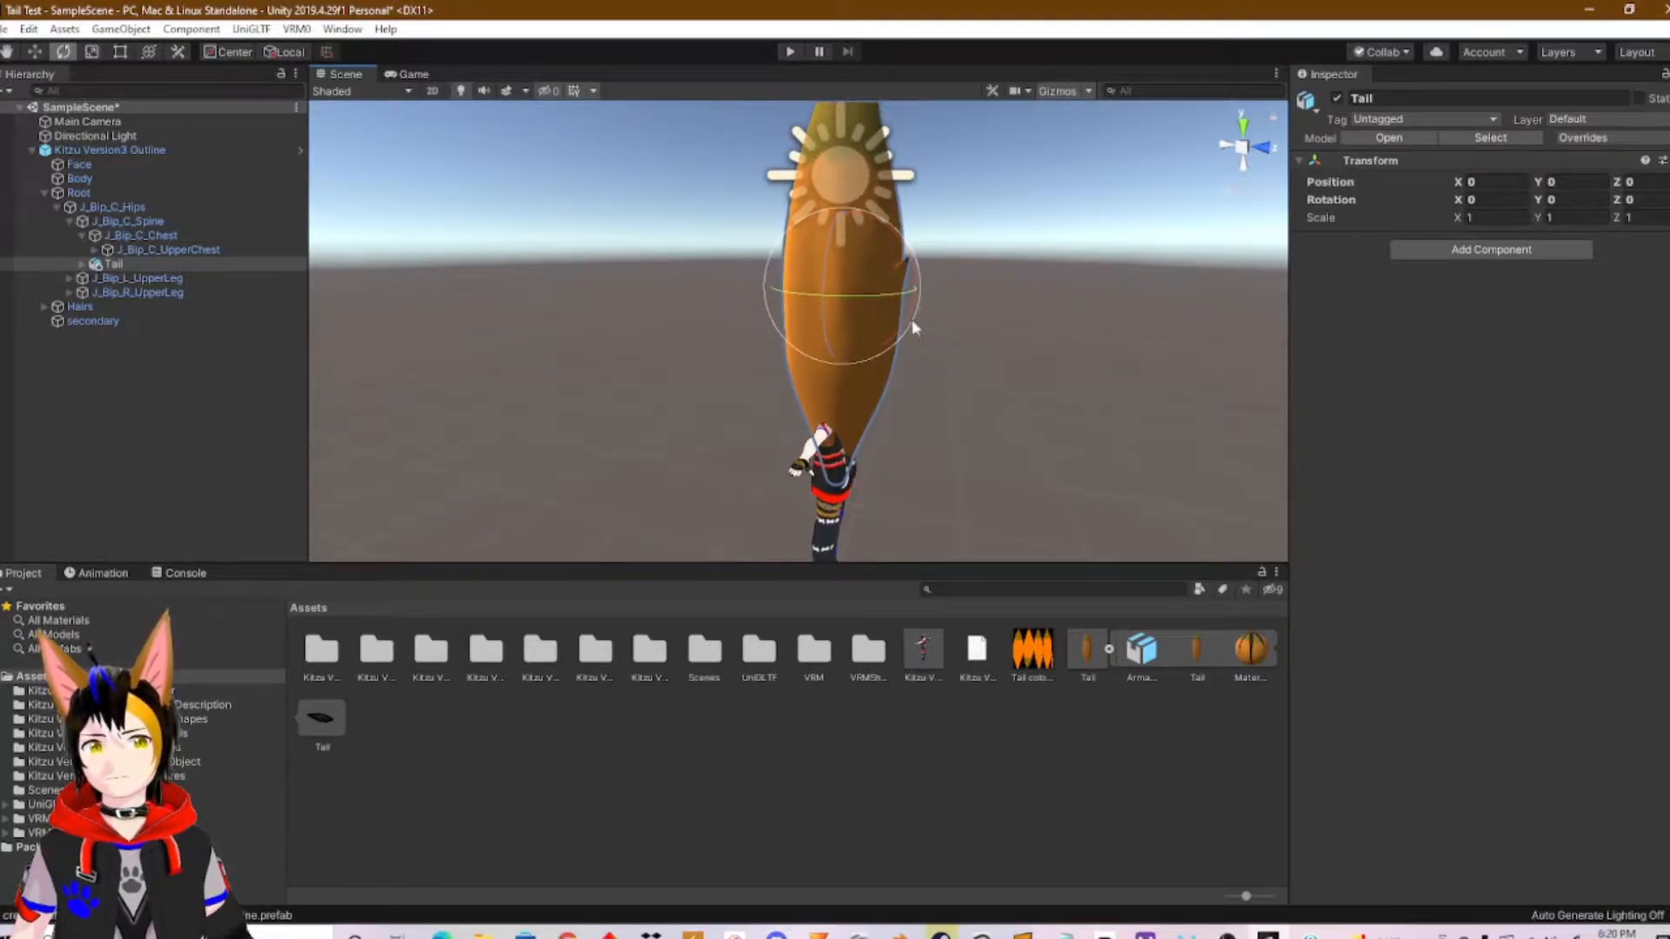
drag(910, 308, 760, 38)
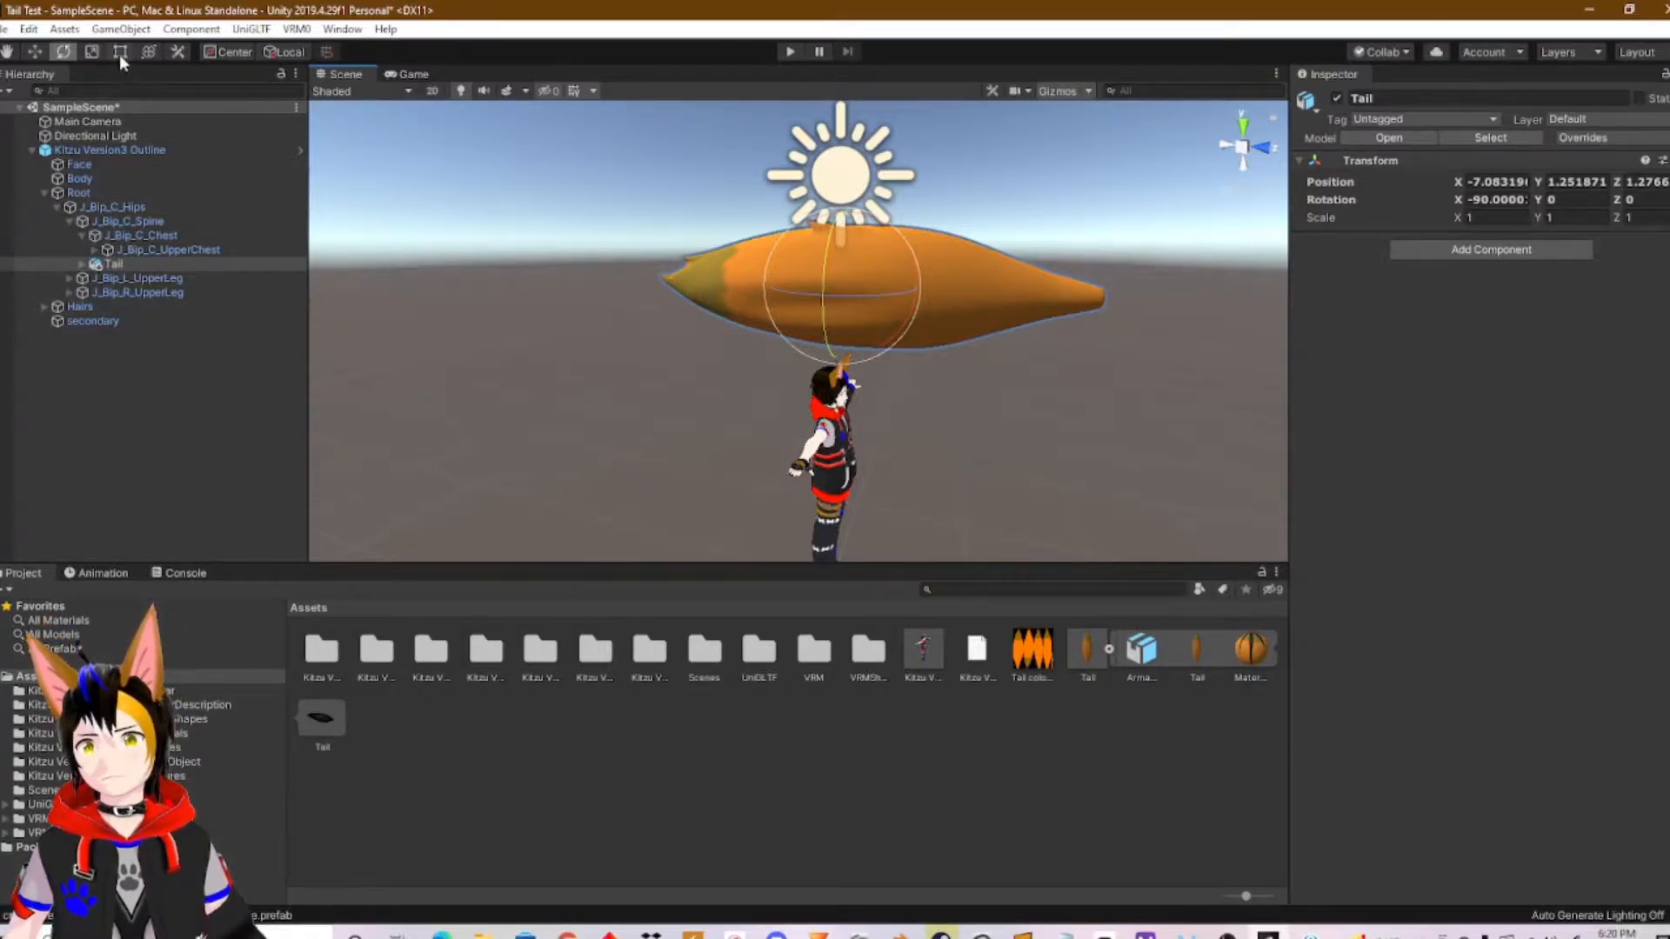
click(91, 52)
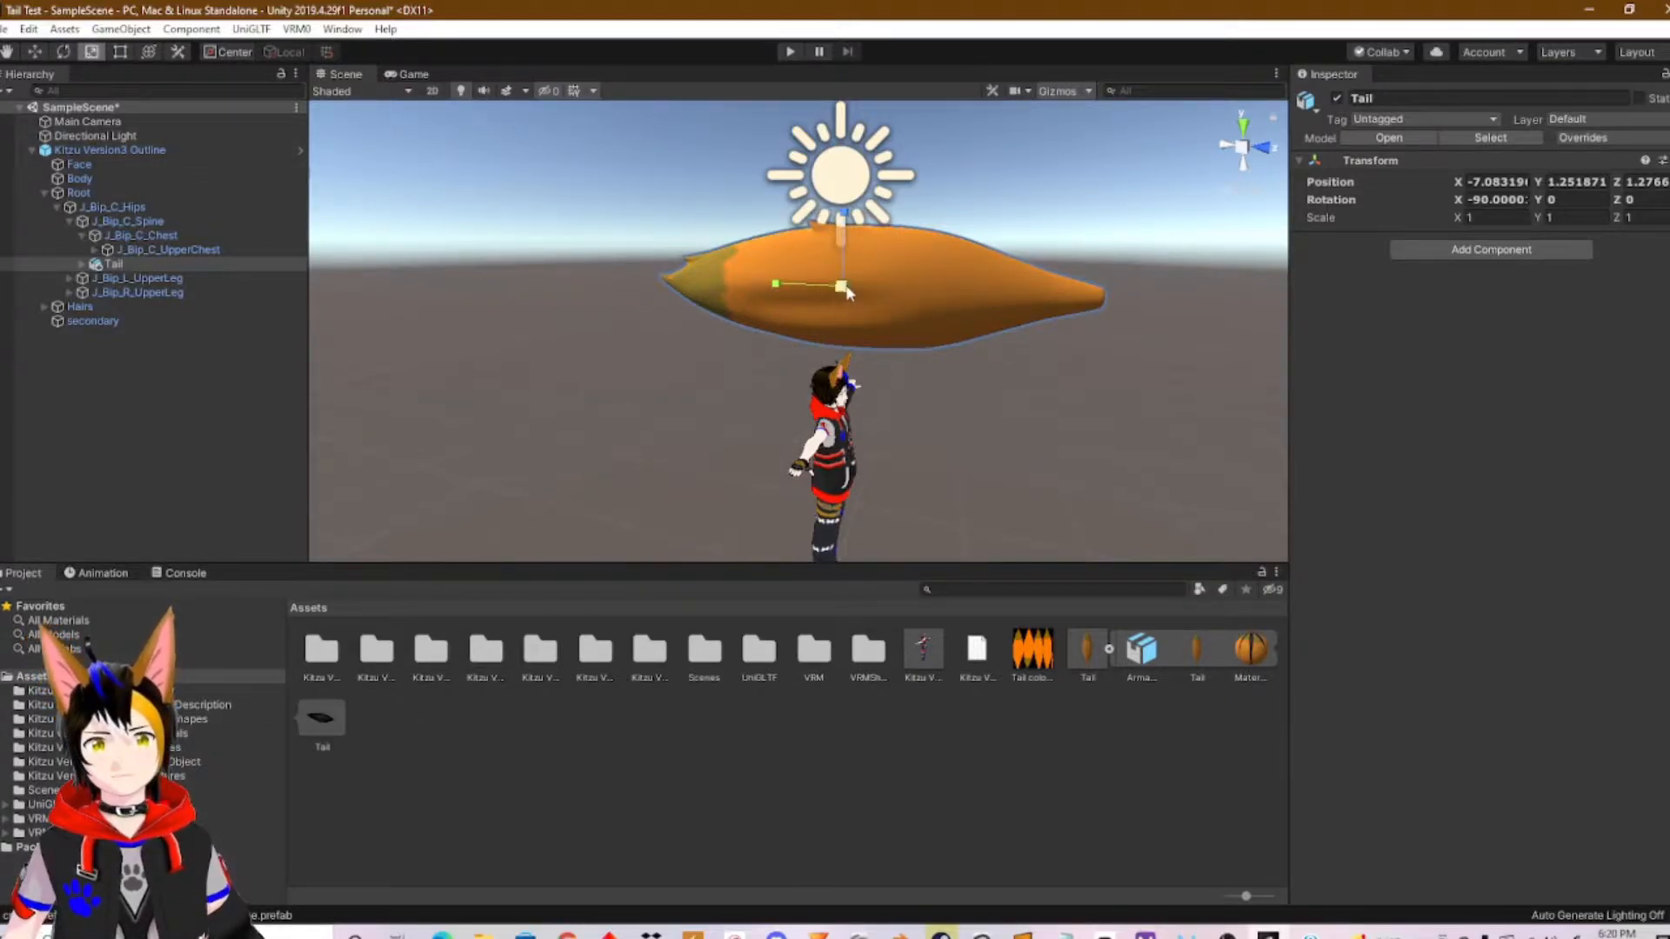
drag(844, 291, 822, 243)
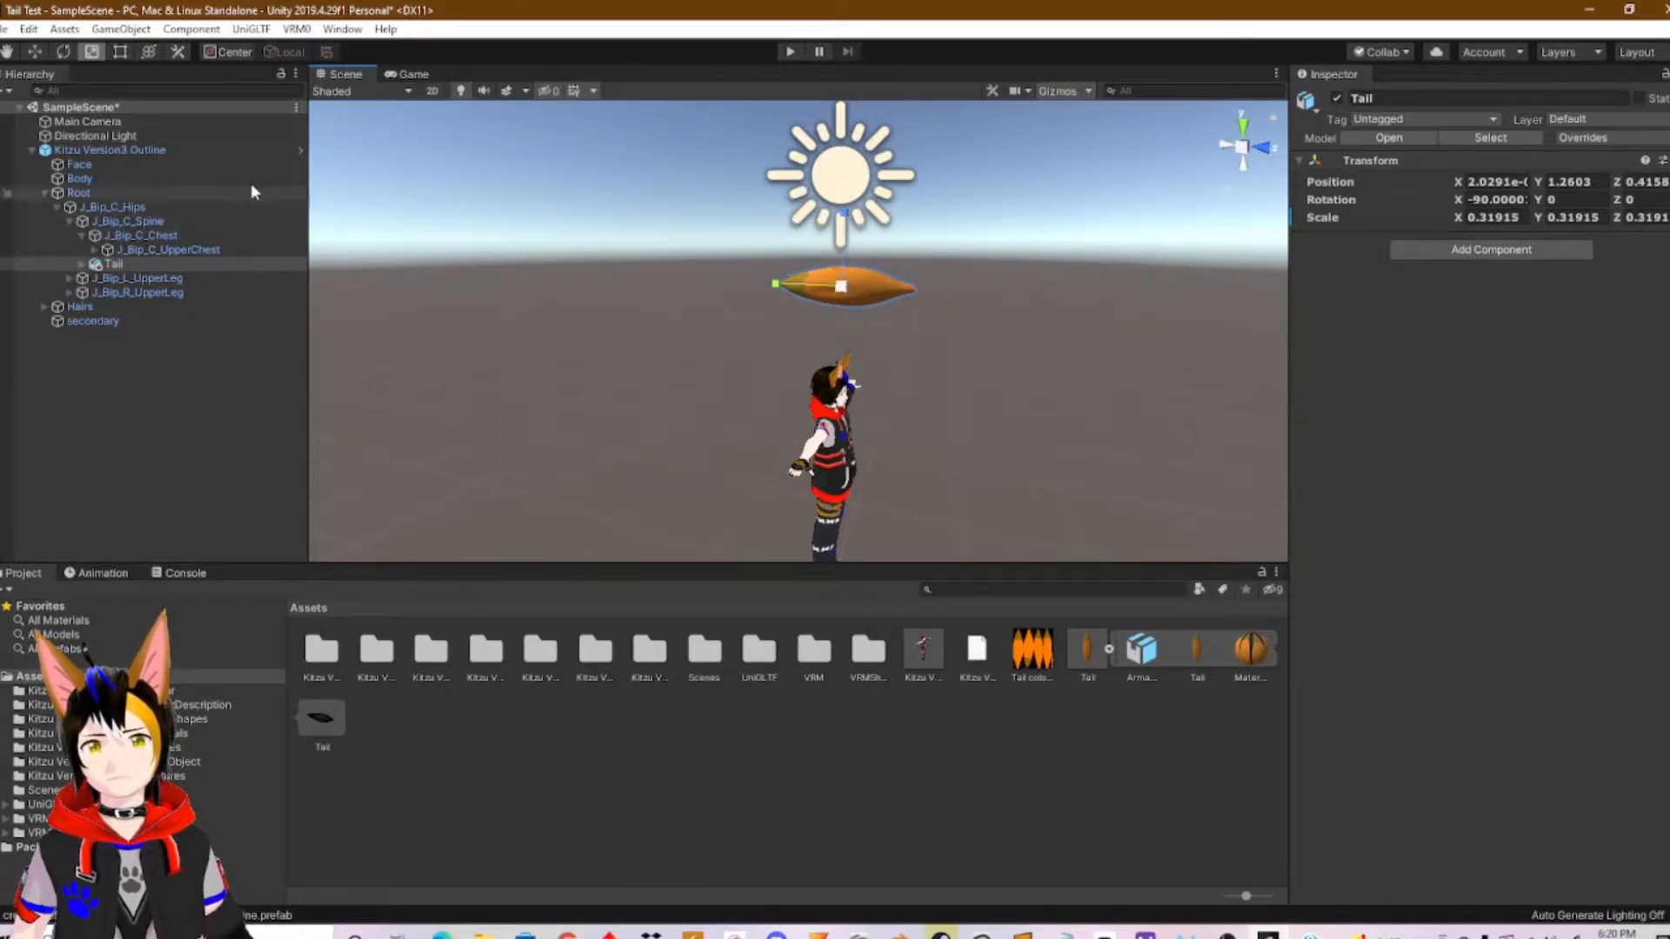
Lower the Tail to the avatar's waist, at about Y 0.023.
click(39, 57)
scroll(887, 371, up, 5)
middle_drag(881, 371, 861, 381)
drag(897, 163, 899, 496)
middle_drag(967, 461, 979, 315)
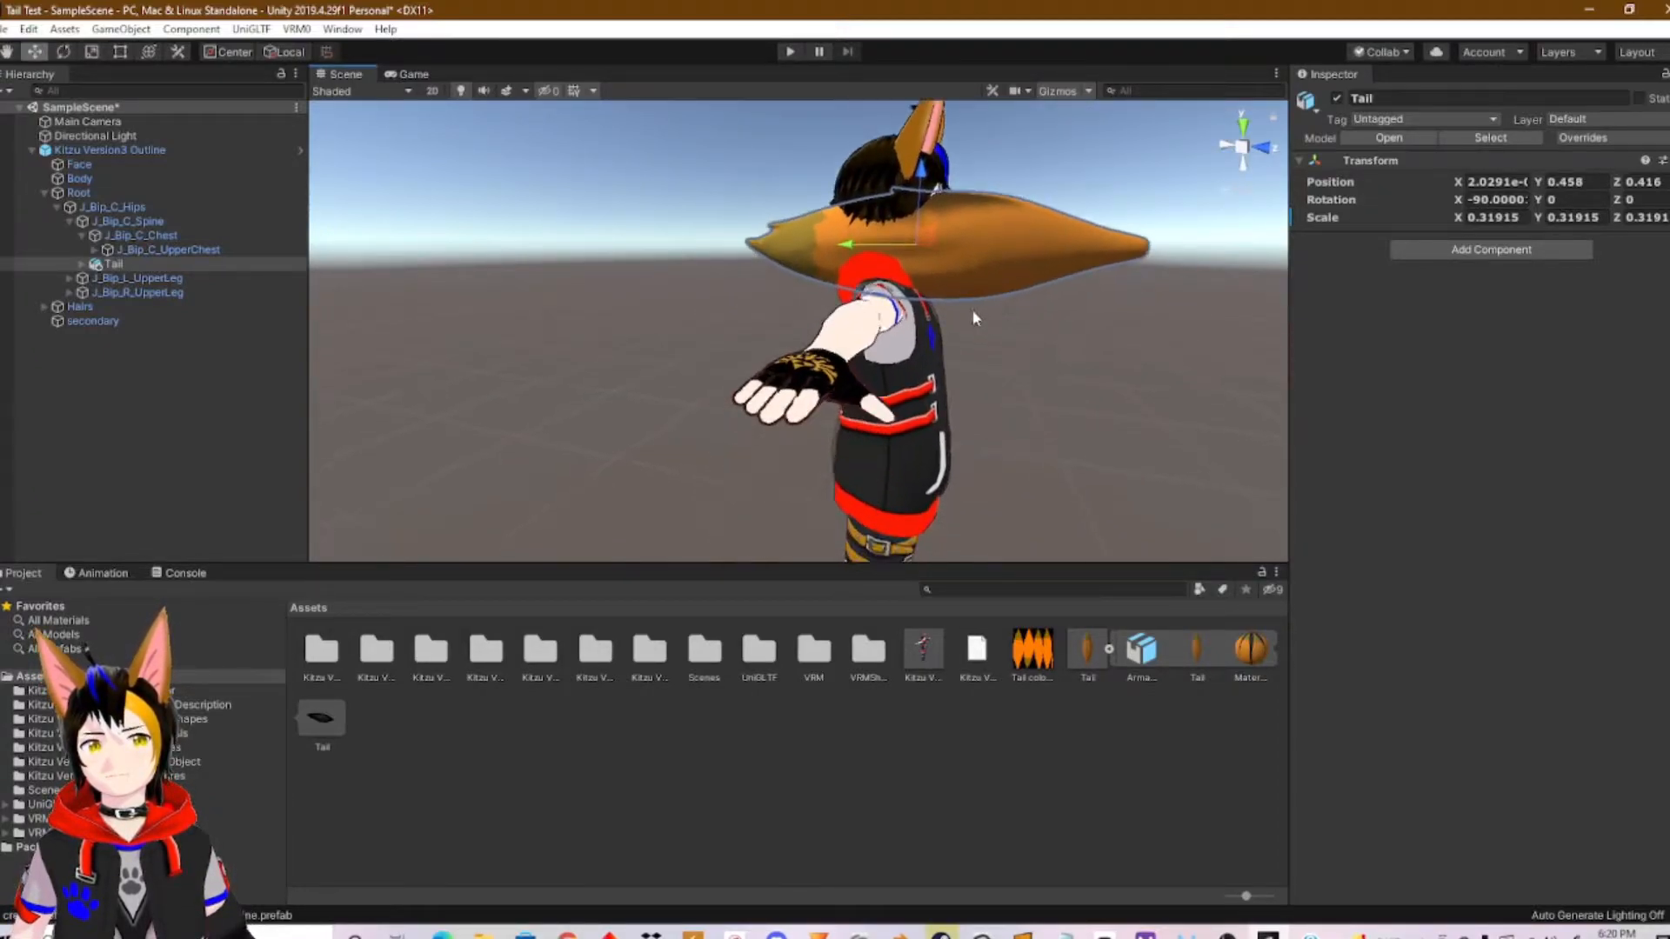
drag(922, 168, 924, 358)
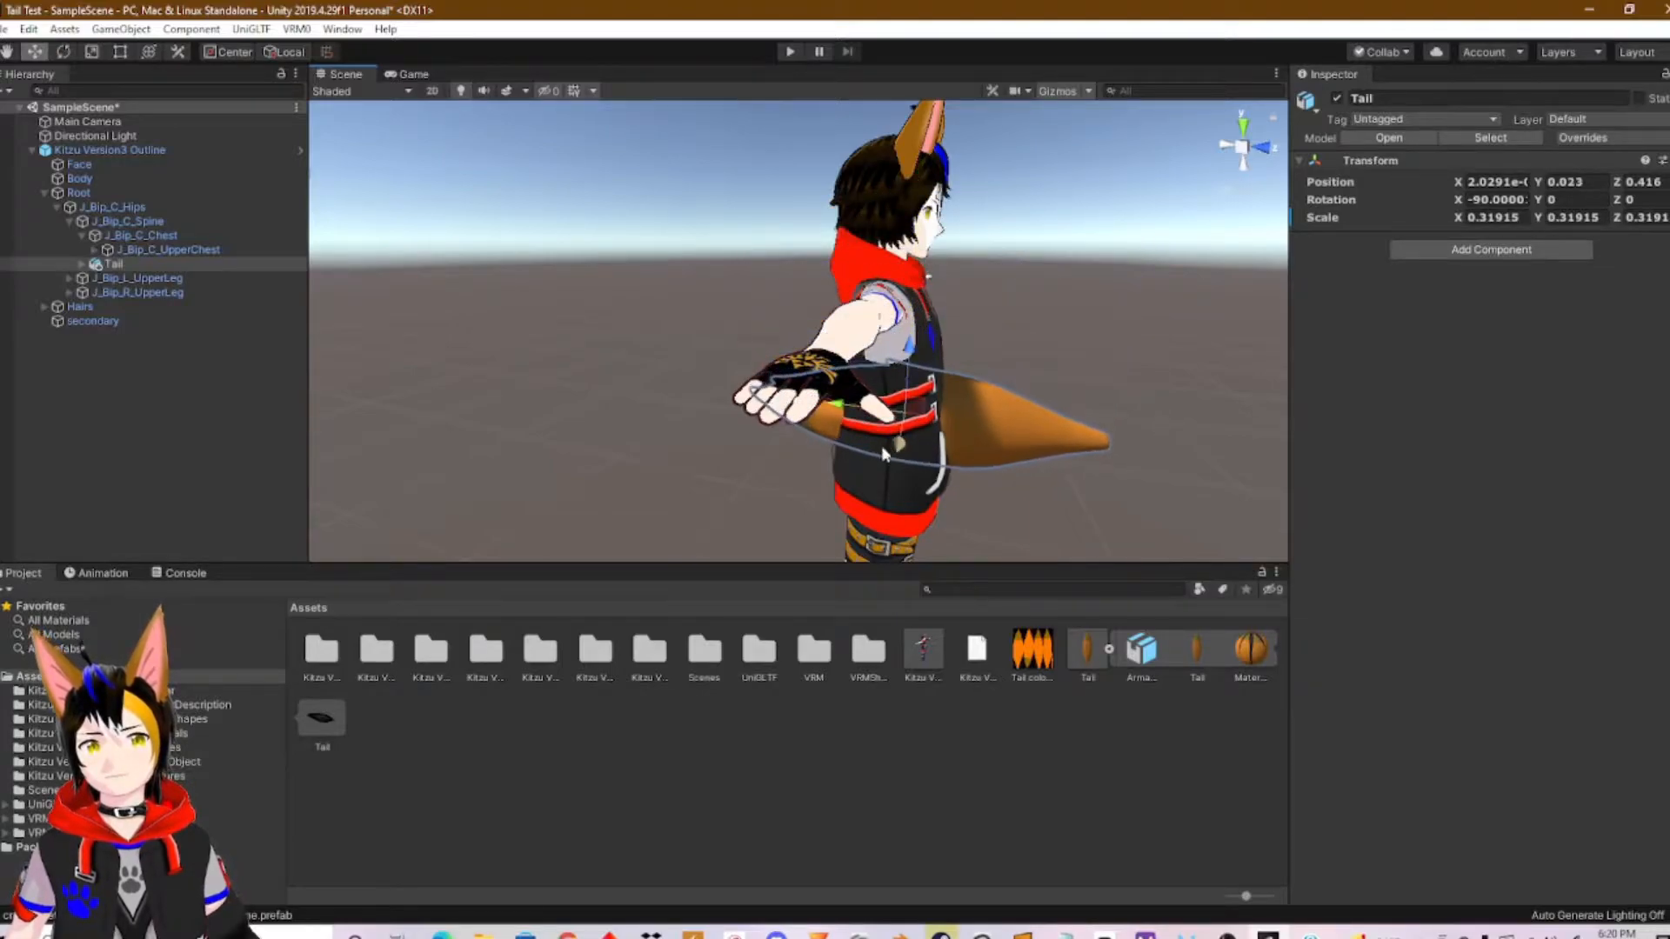
Move the Tail behind the avatar's lower back to about Z -0.197 and lower it to Y -0.03.
middle_drag(955, 494, 802, 392)
right_drag(857, 390, 992, 383)
middle_drag(784, 367, 900, 358)
drag(749, 298, 517, 293)
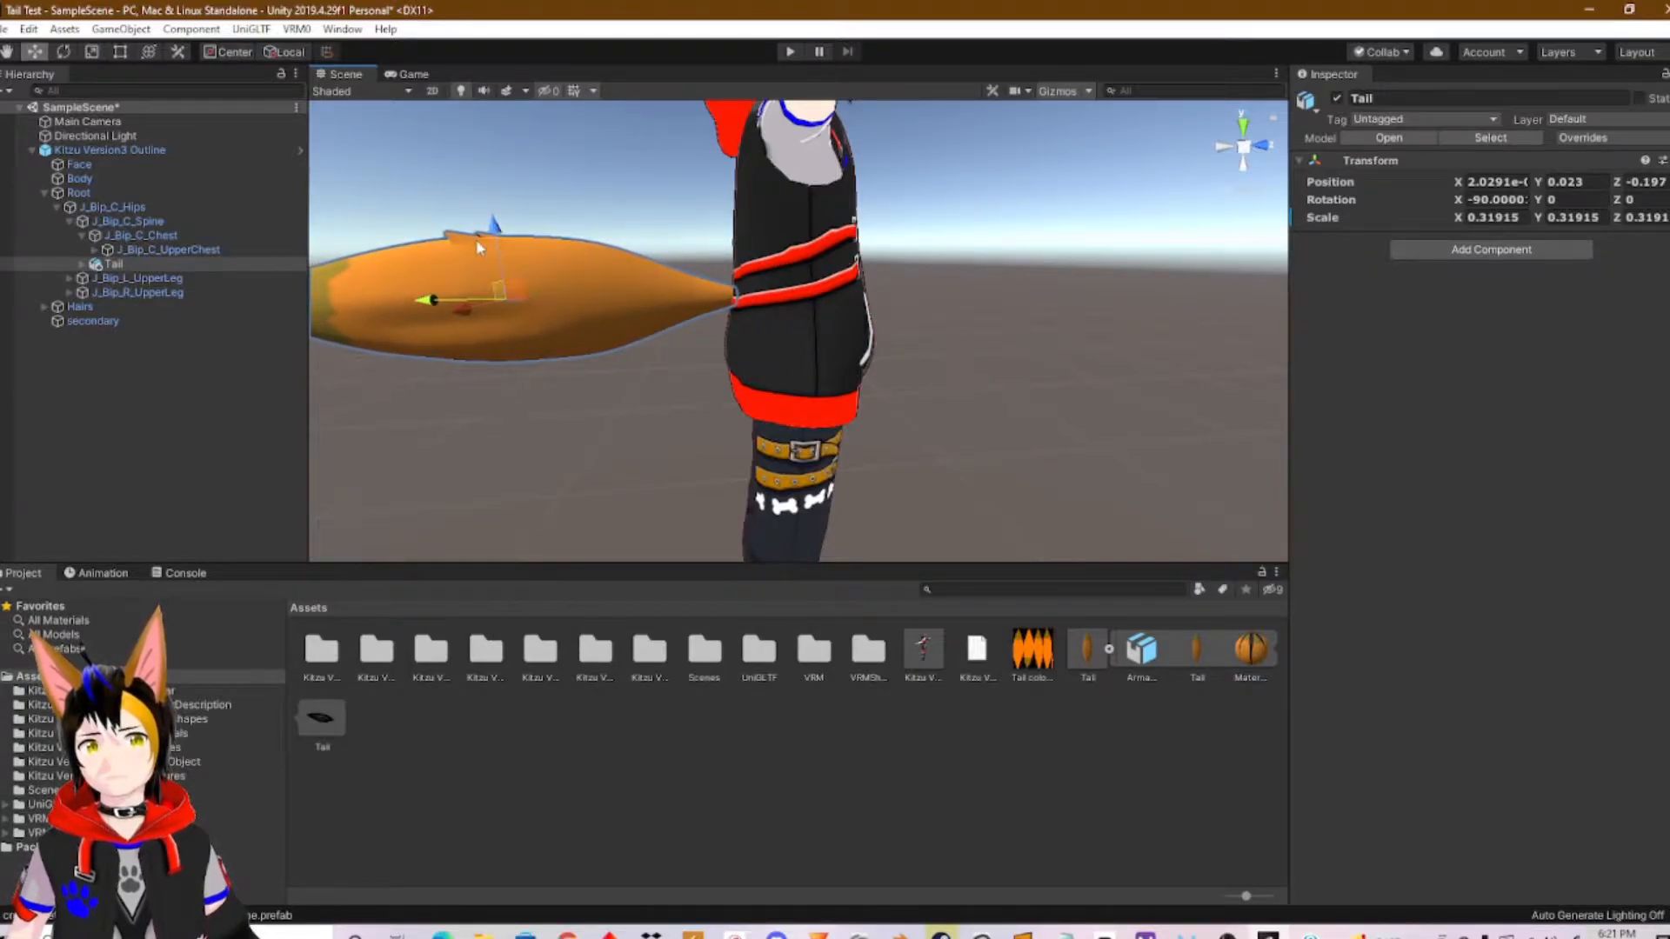
drag(492, 226, 499, 259)
Examine from the front and the side where the Tail's base meets the avatar's body.
right_drag(1018, 268, 861, 262)
middle_drag(861, 262, 605, 224)
right_drag(605, 224, 391, 229)
middle_drag(854, 232, 754, 257)
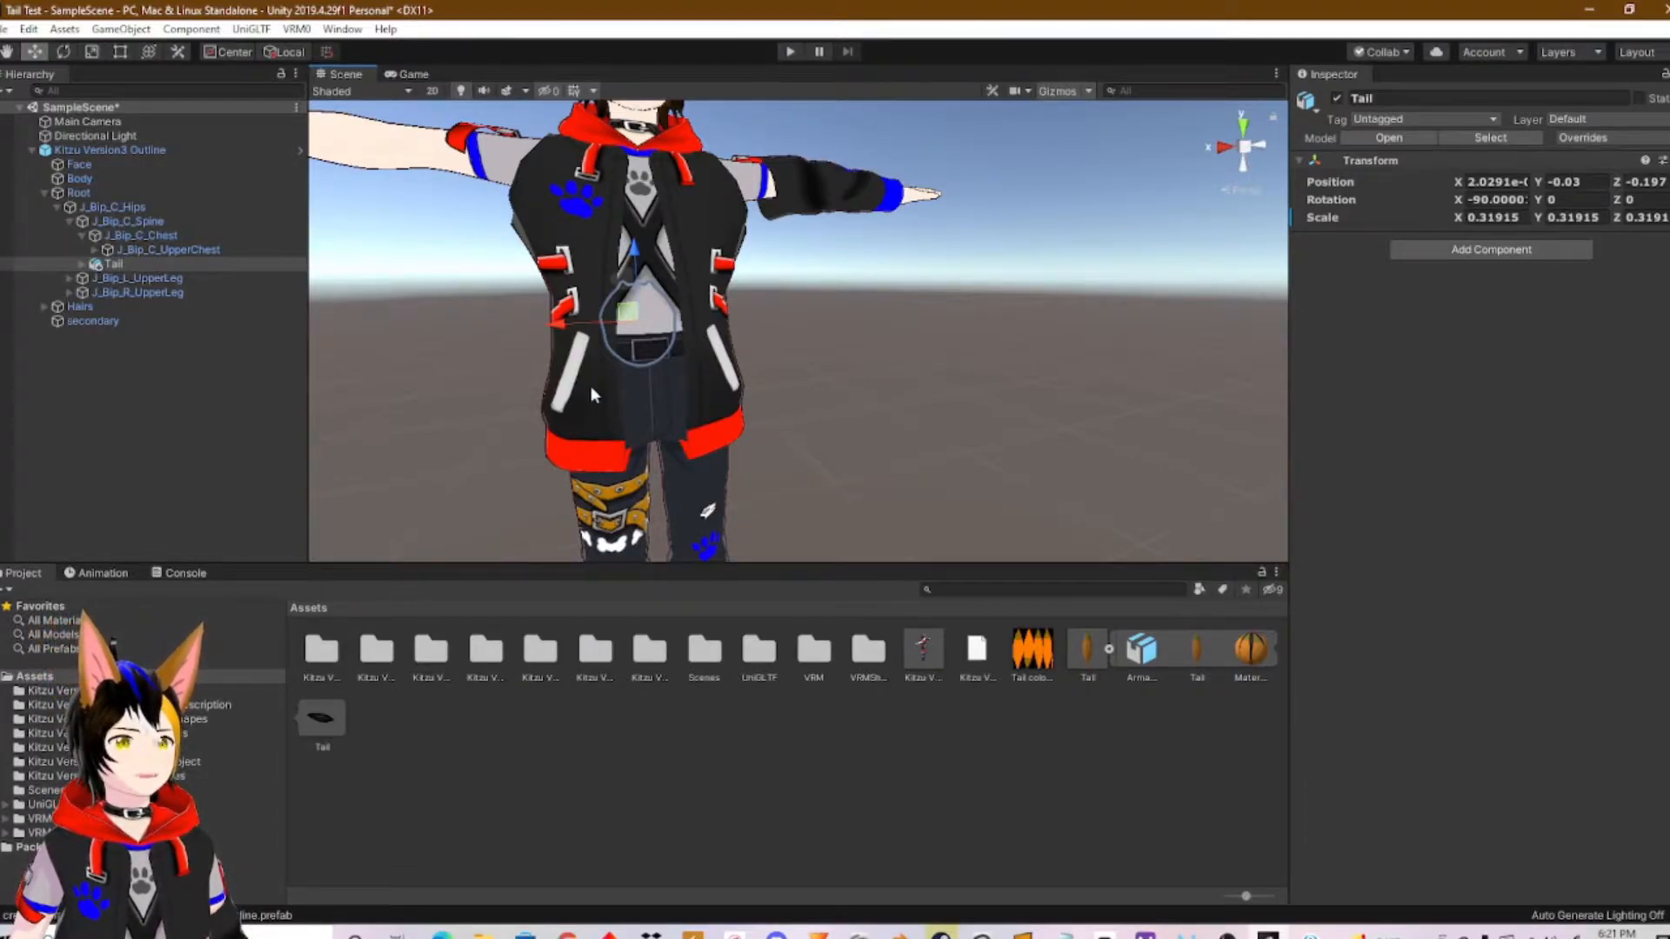
right_drag(585, 376, 690, 376)
middle_drag(689, 377, 860, 374)
right_drag(695, 358, 832, 350)
middle_drag(713, 349, 810, 325)
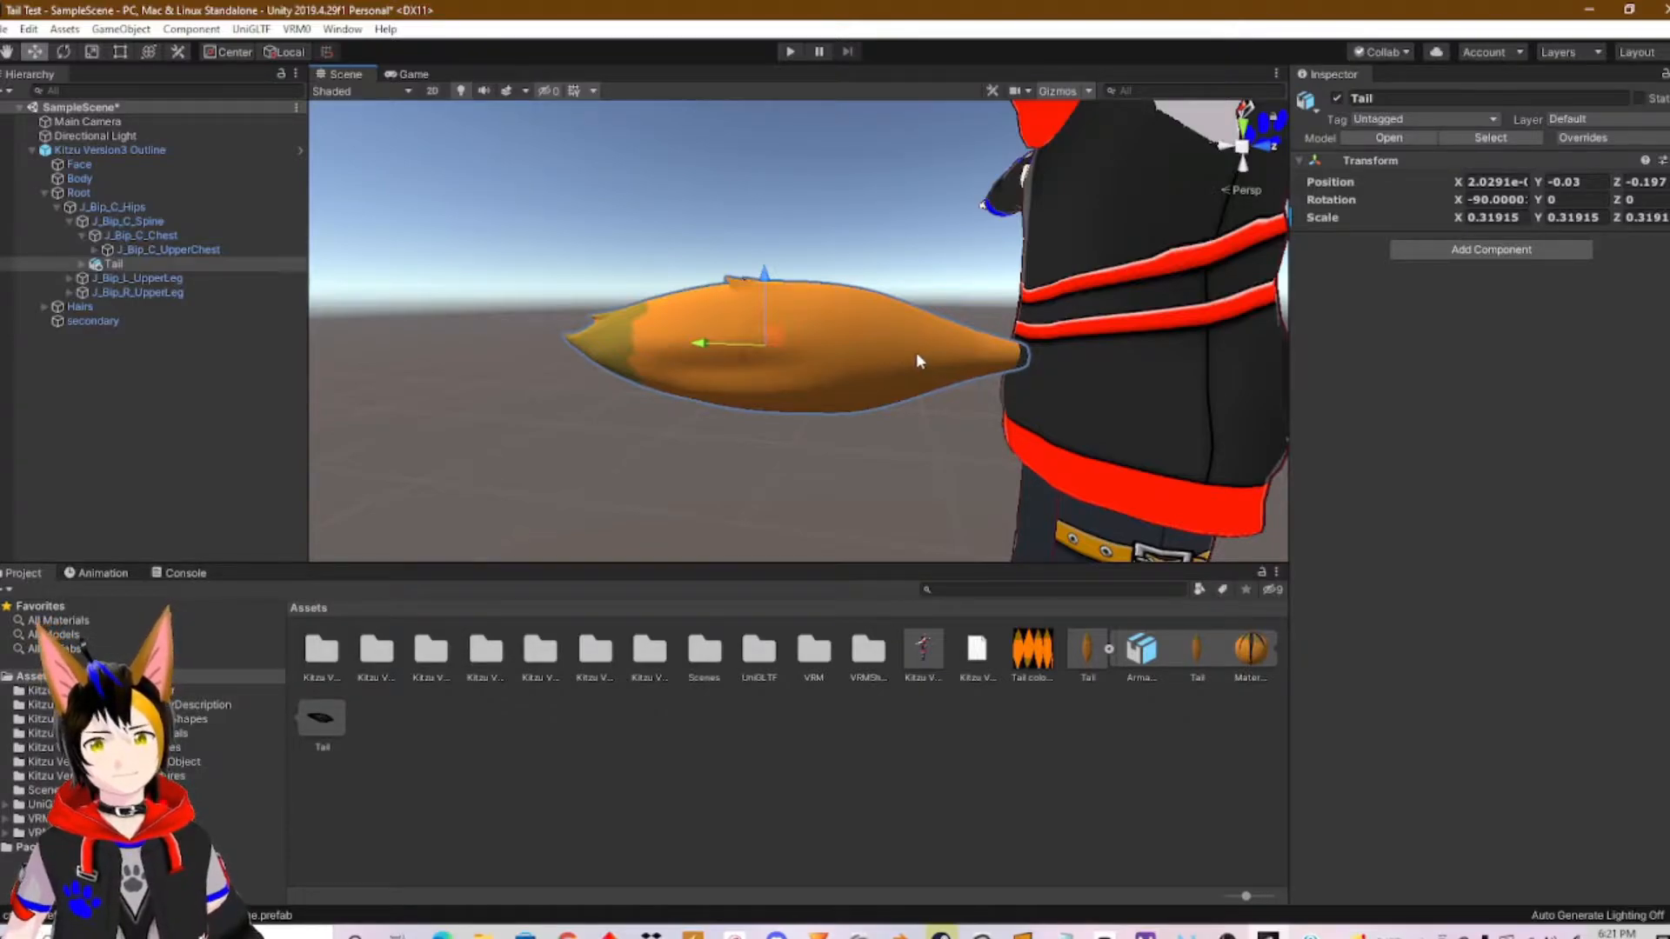
middle_drag(1007, 346, 960, 329)
scroll(956, 323, down, 4)
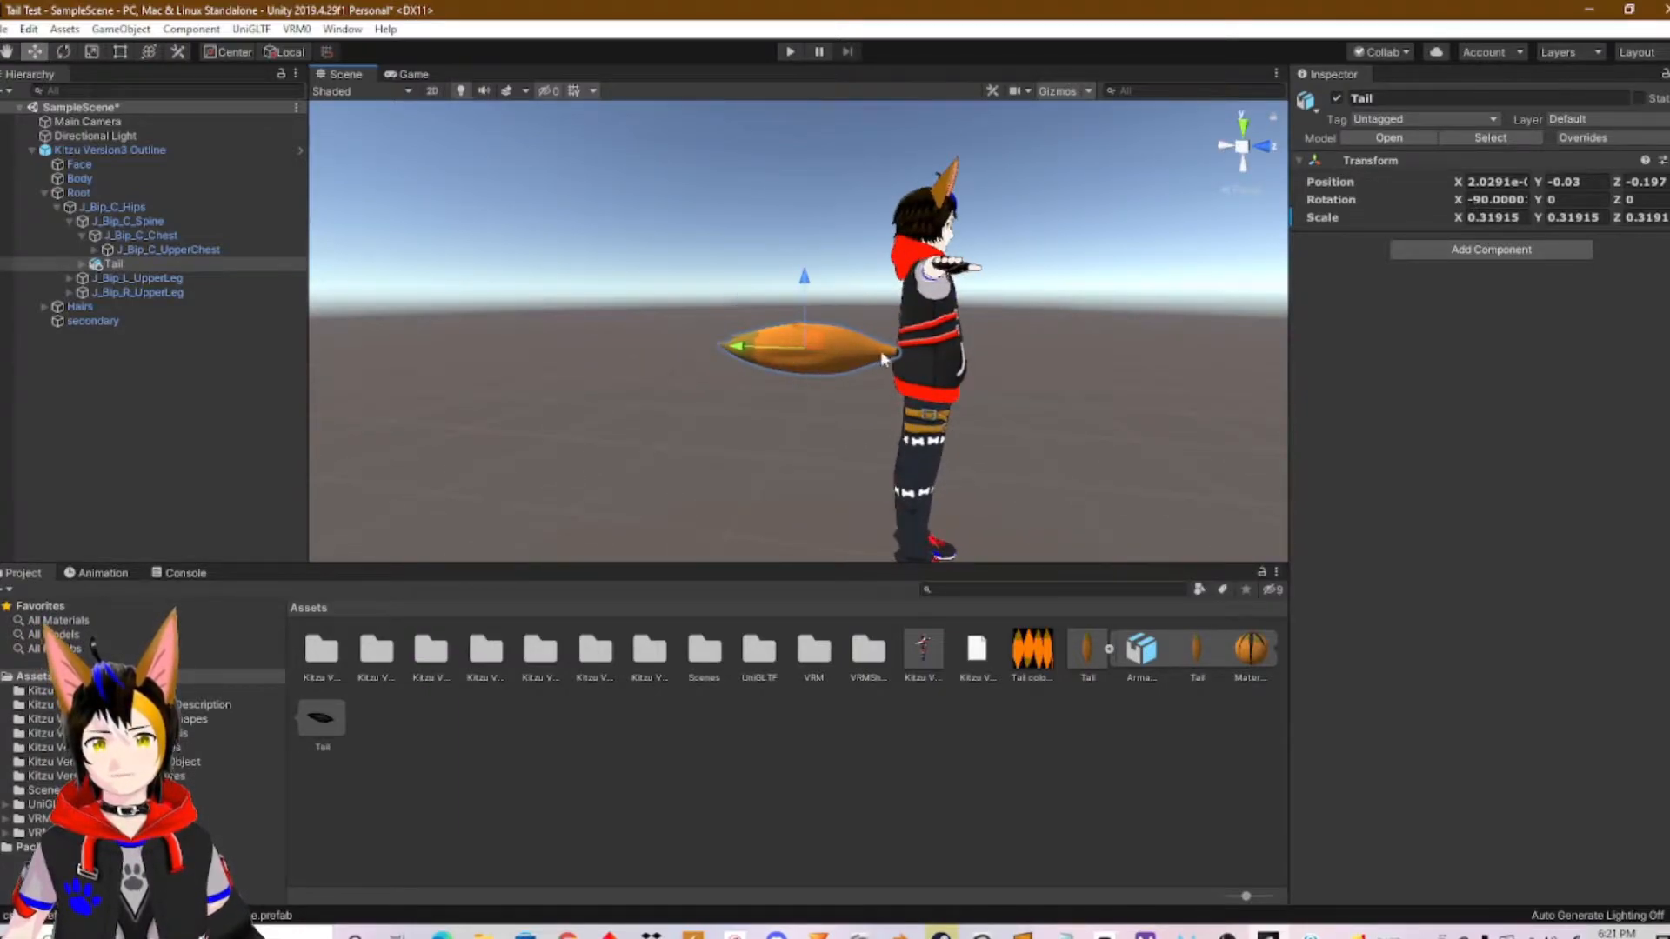
Add a new VRM Spring Bone component to the avatar's secondary object.
click(92, 321)
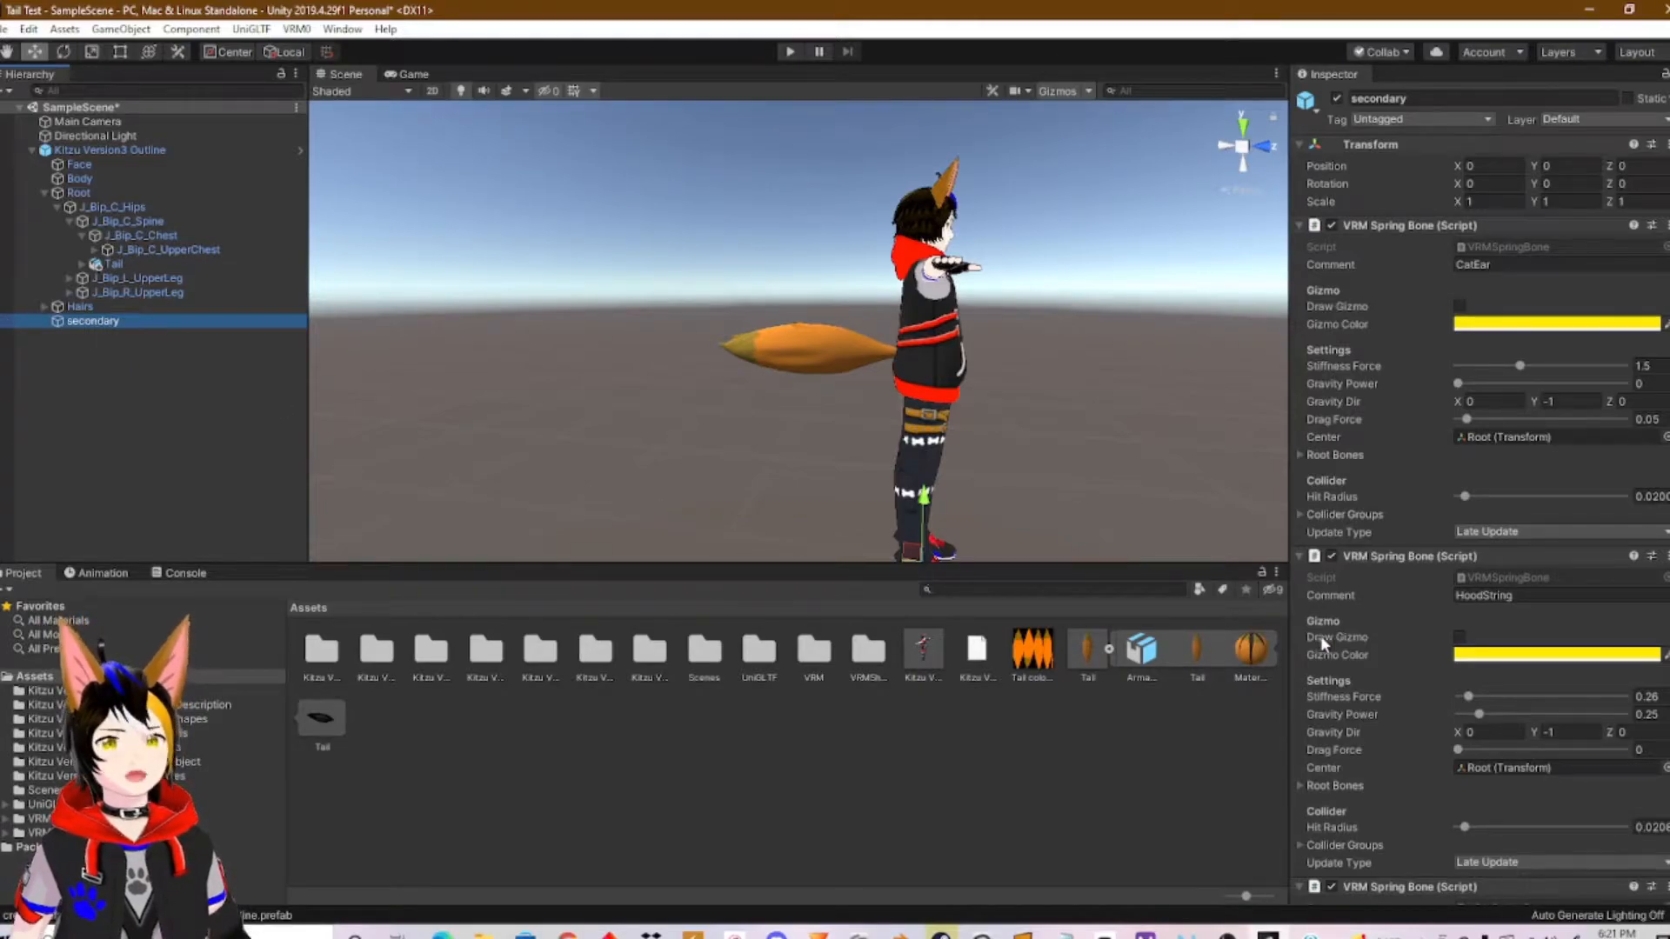
scroll(1375, 645, down, 10)
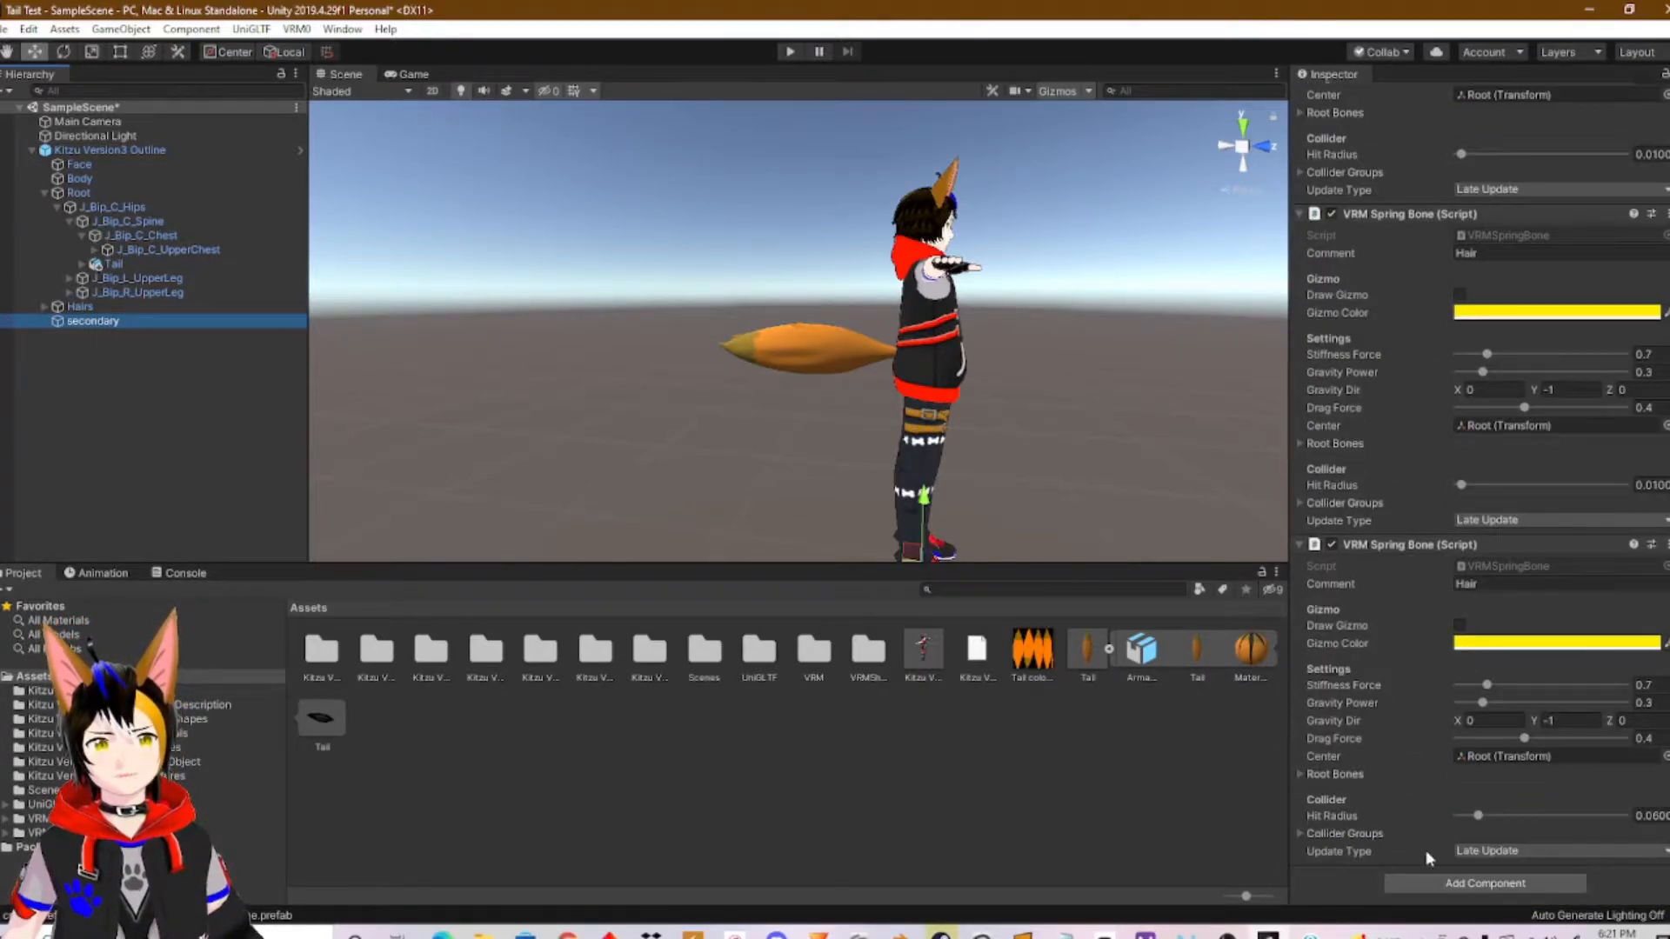
click(1444, 885)
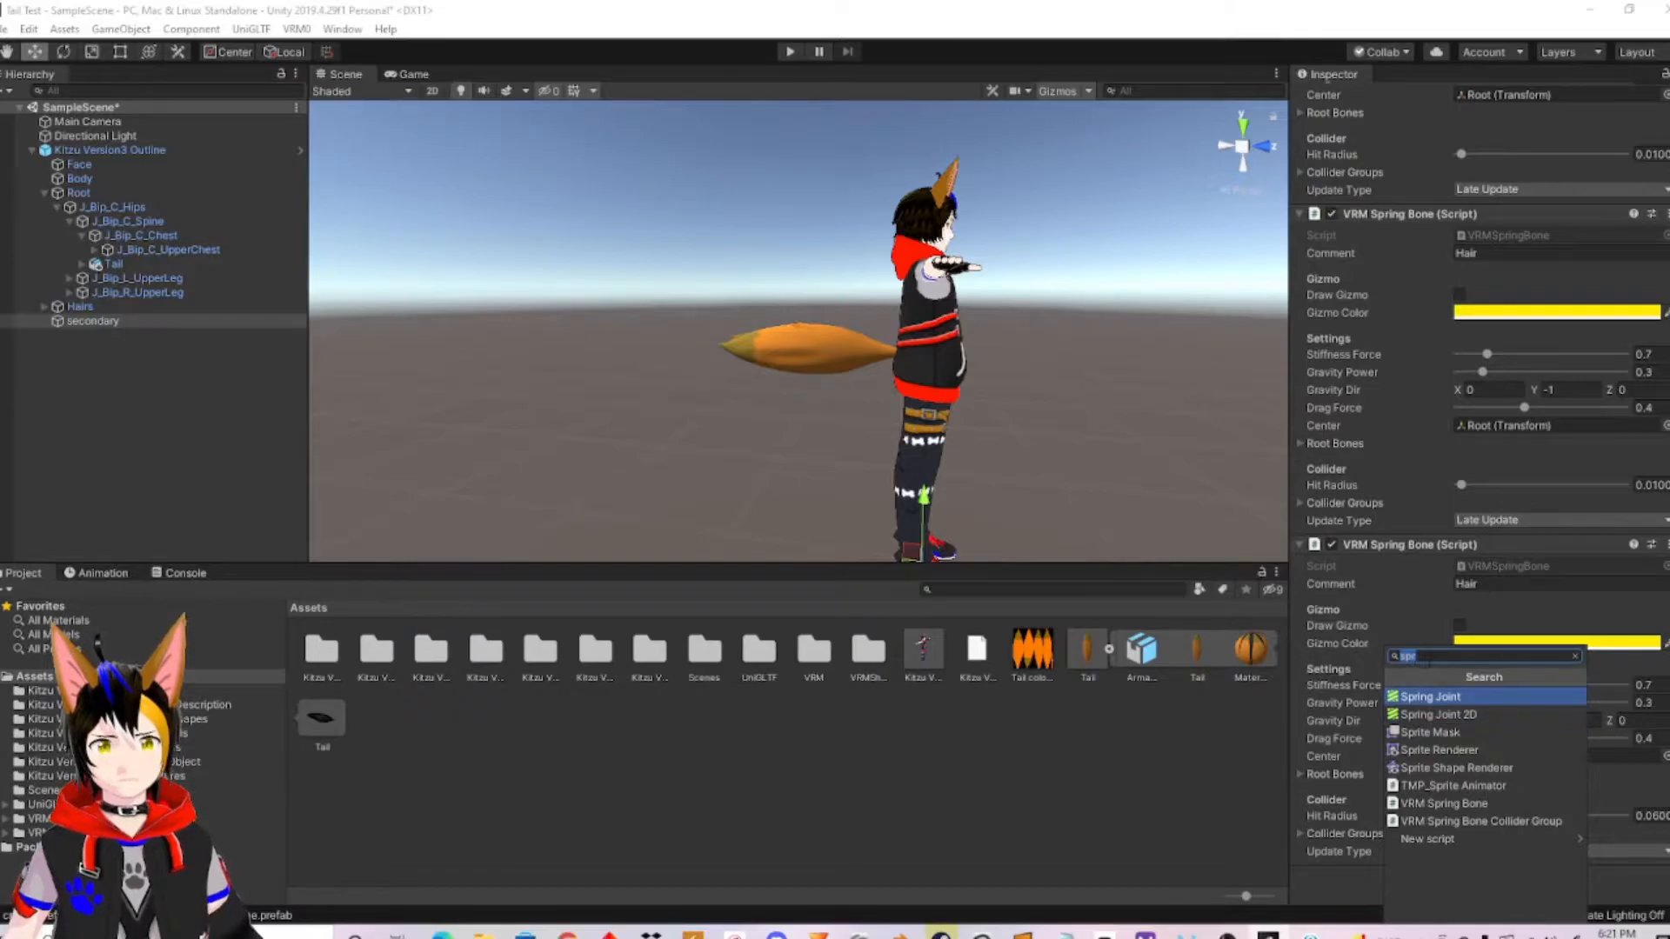
click(1484, 804)
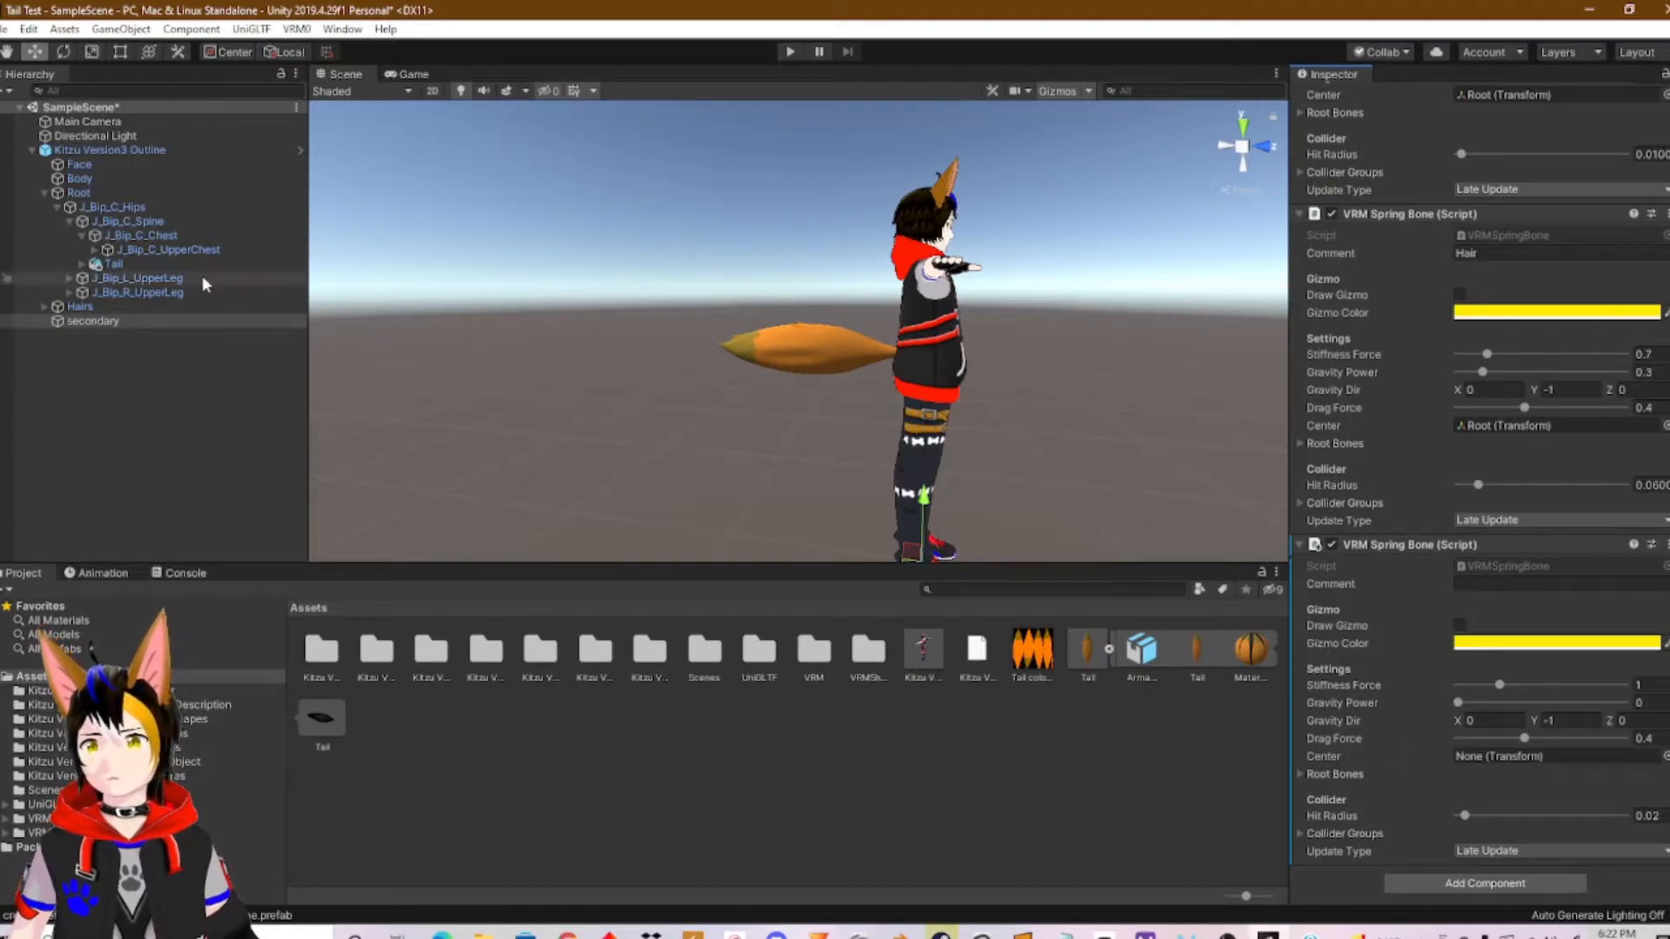
Assign the avatar's Root as the Center of the new VRM Spring Bone on secondary.
click(96, 192)
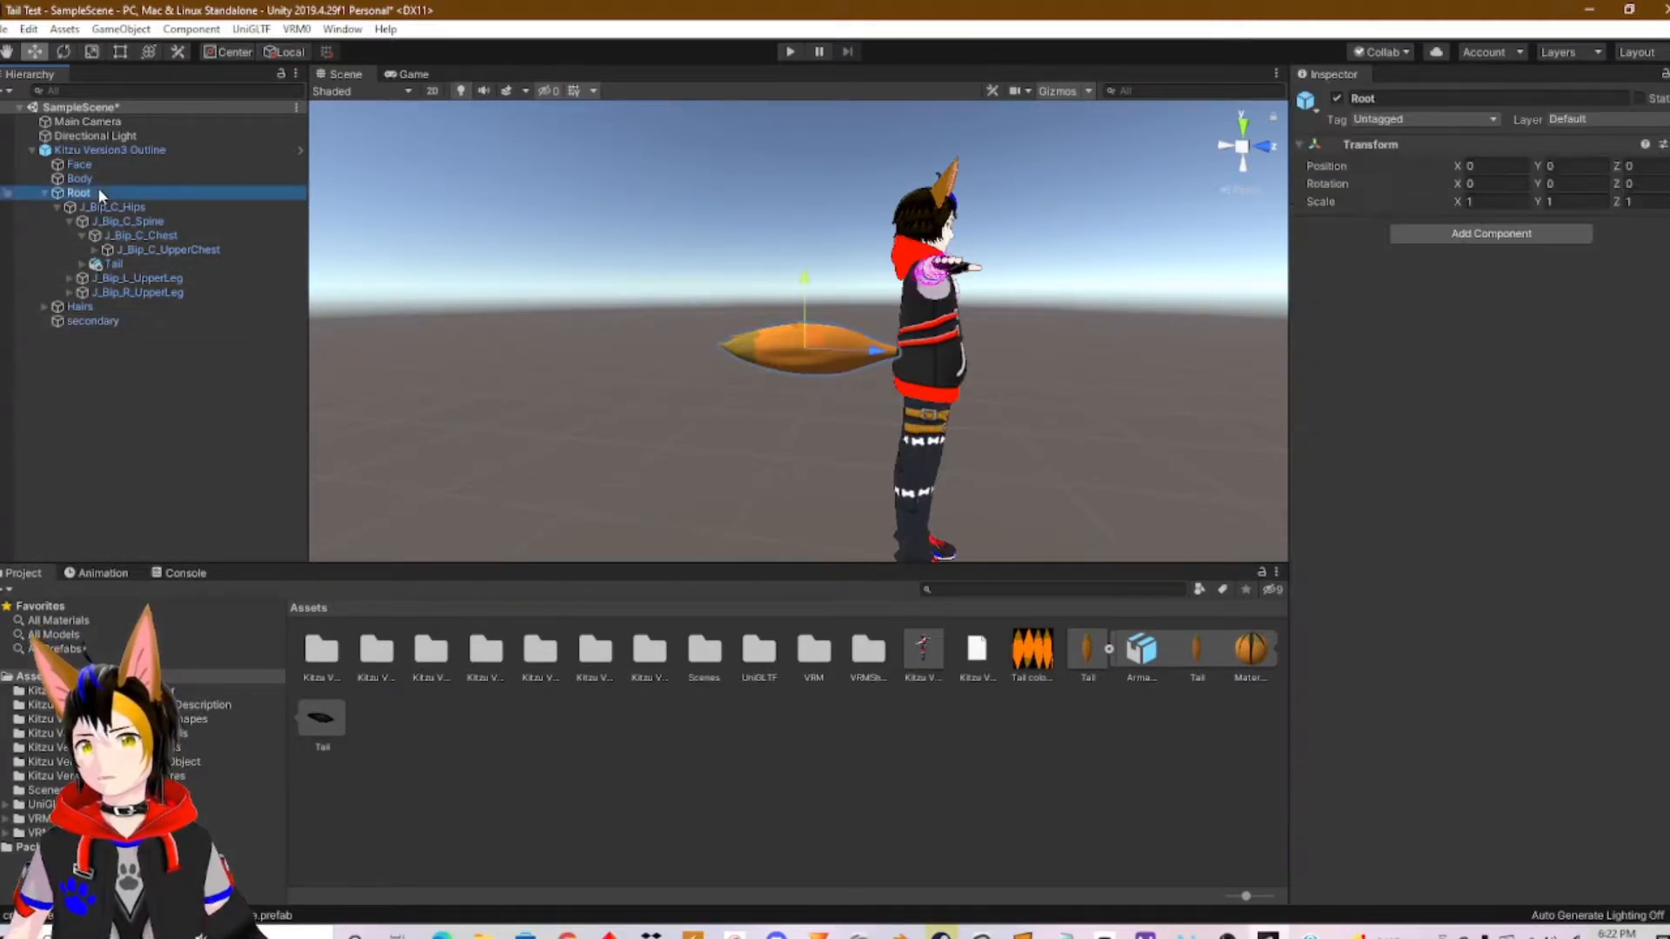
click(92, 321)
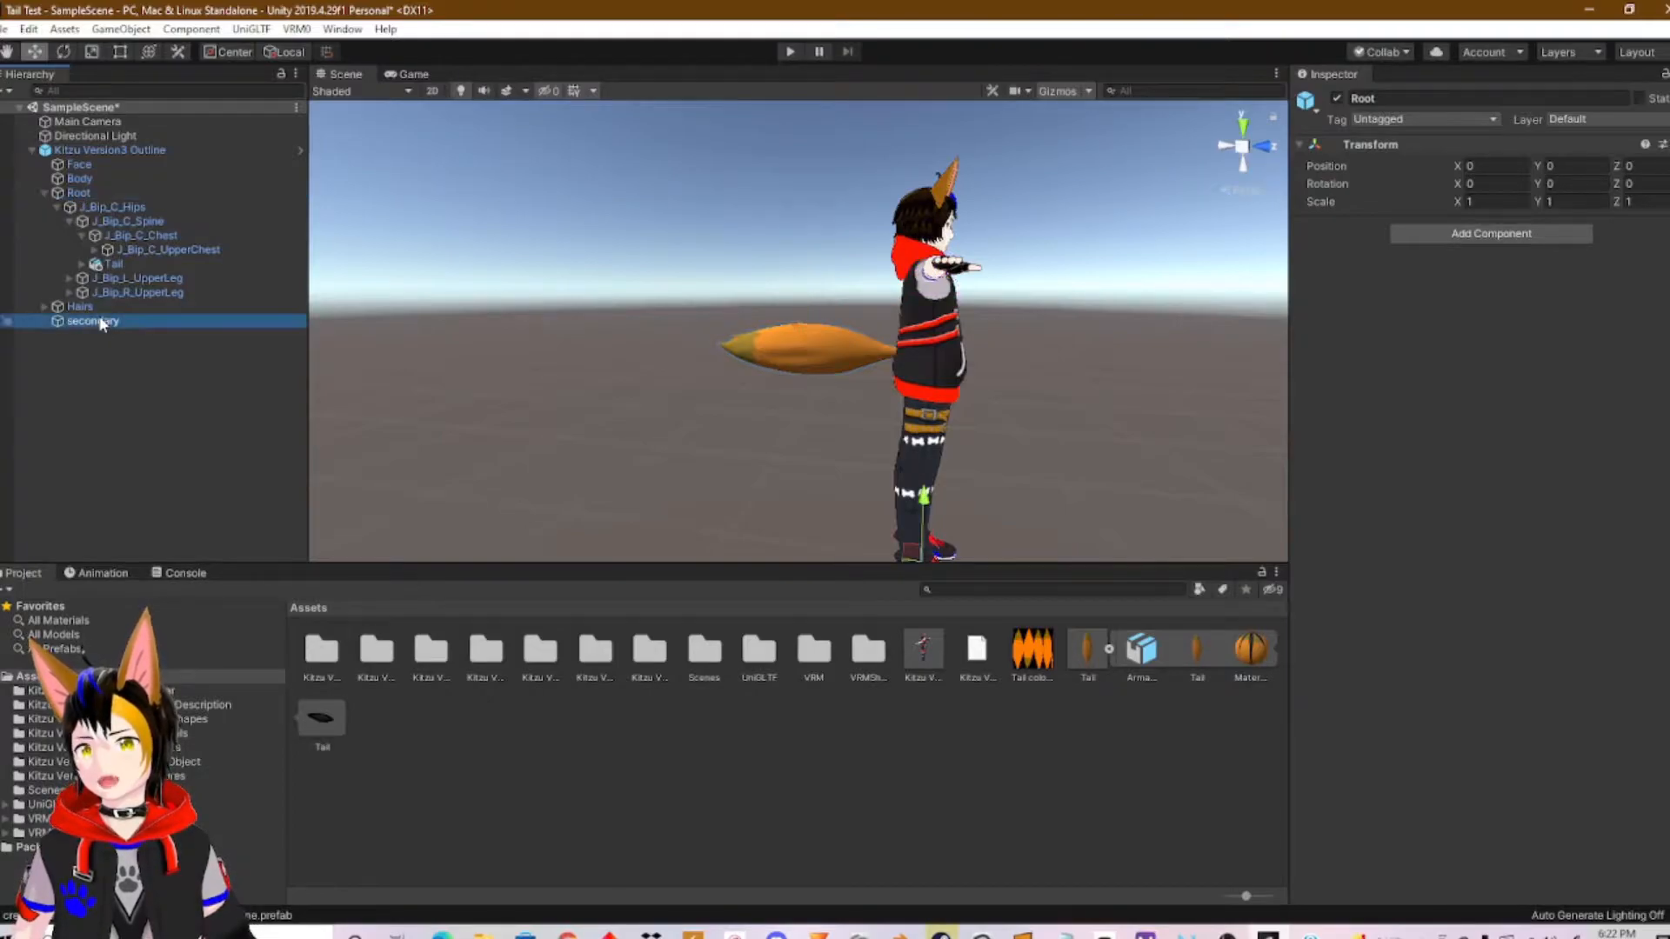
scroll(1397, 624, down, 10)
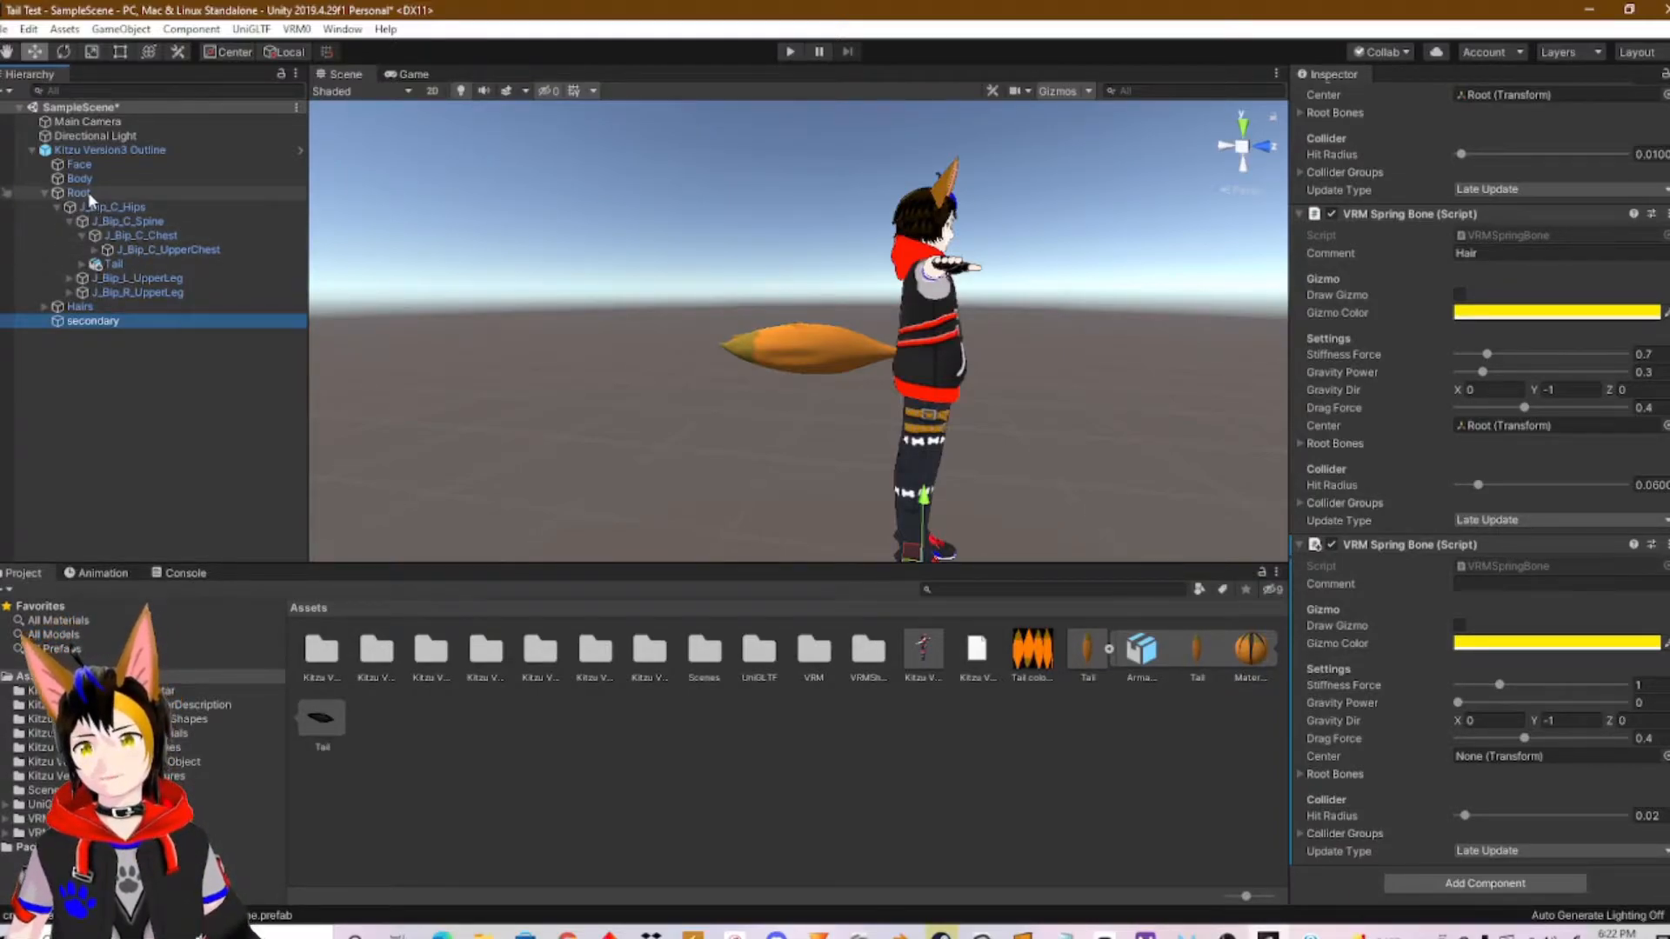
drag(87, 192, 1540, 761)
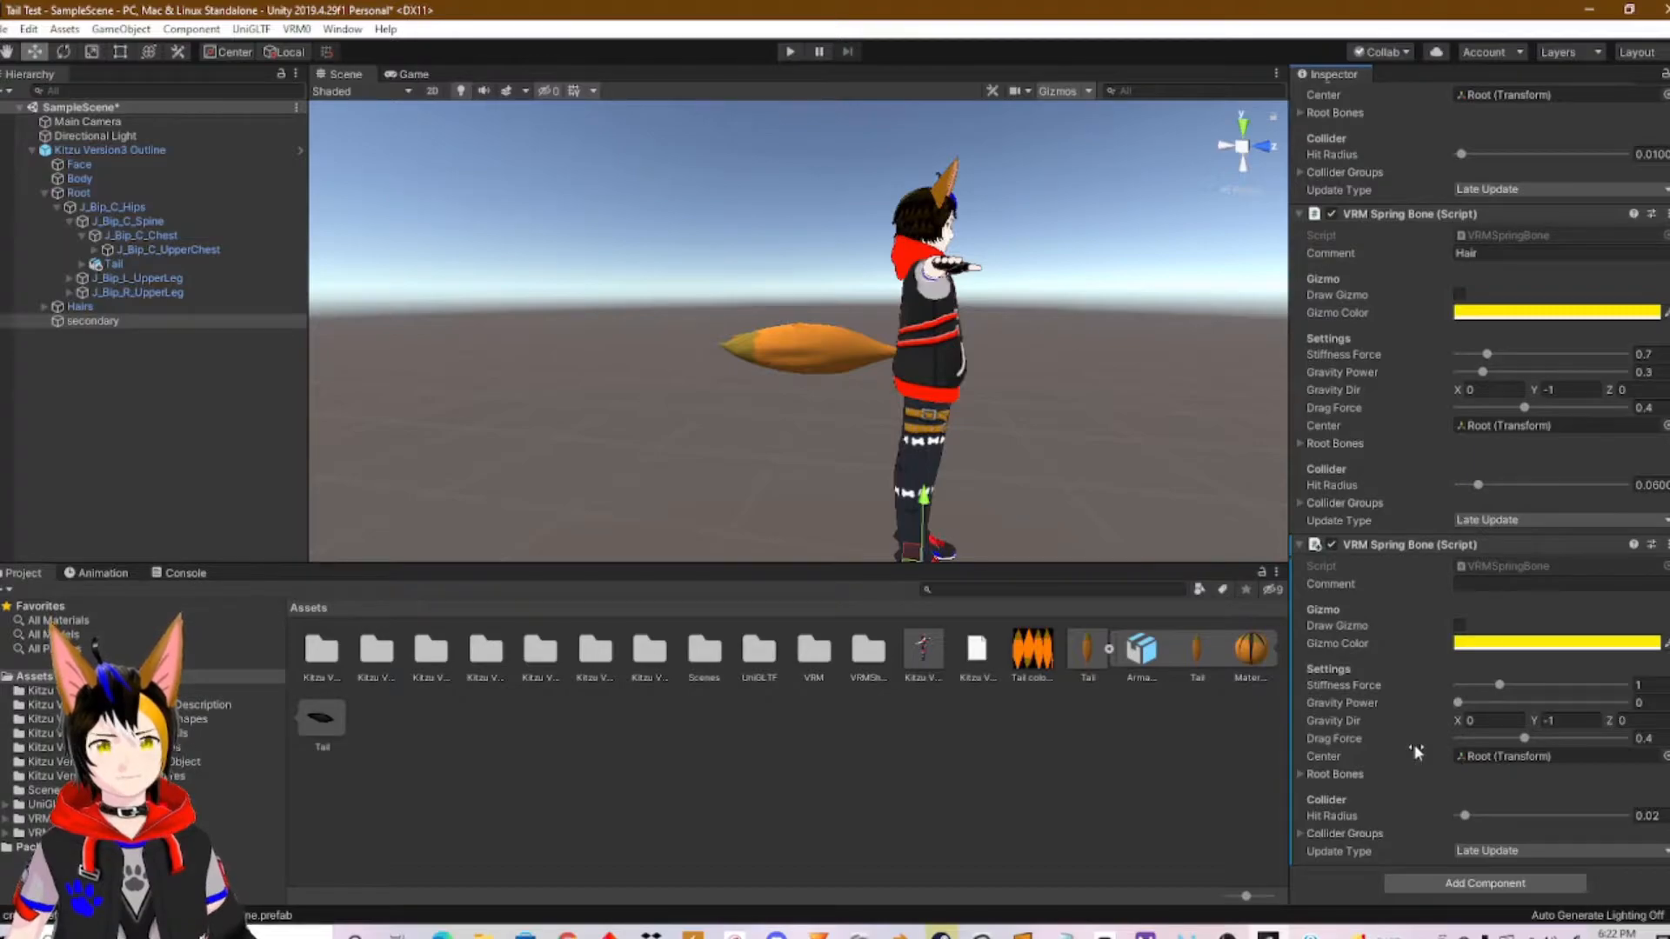
Set the Root Bones size of the new VRM Spring Bone to 1.
click(1300, 774)
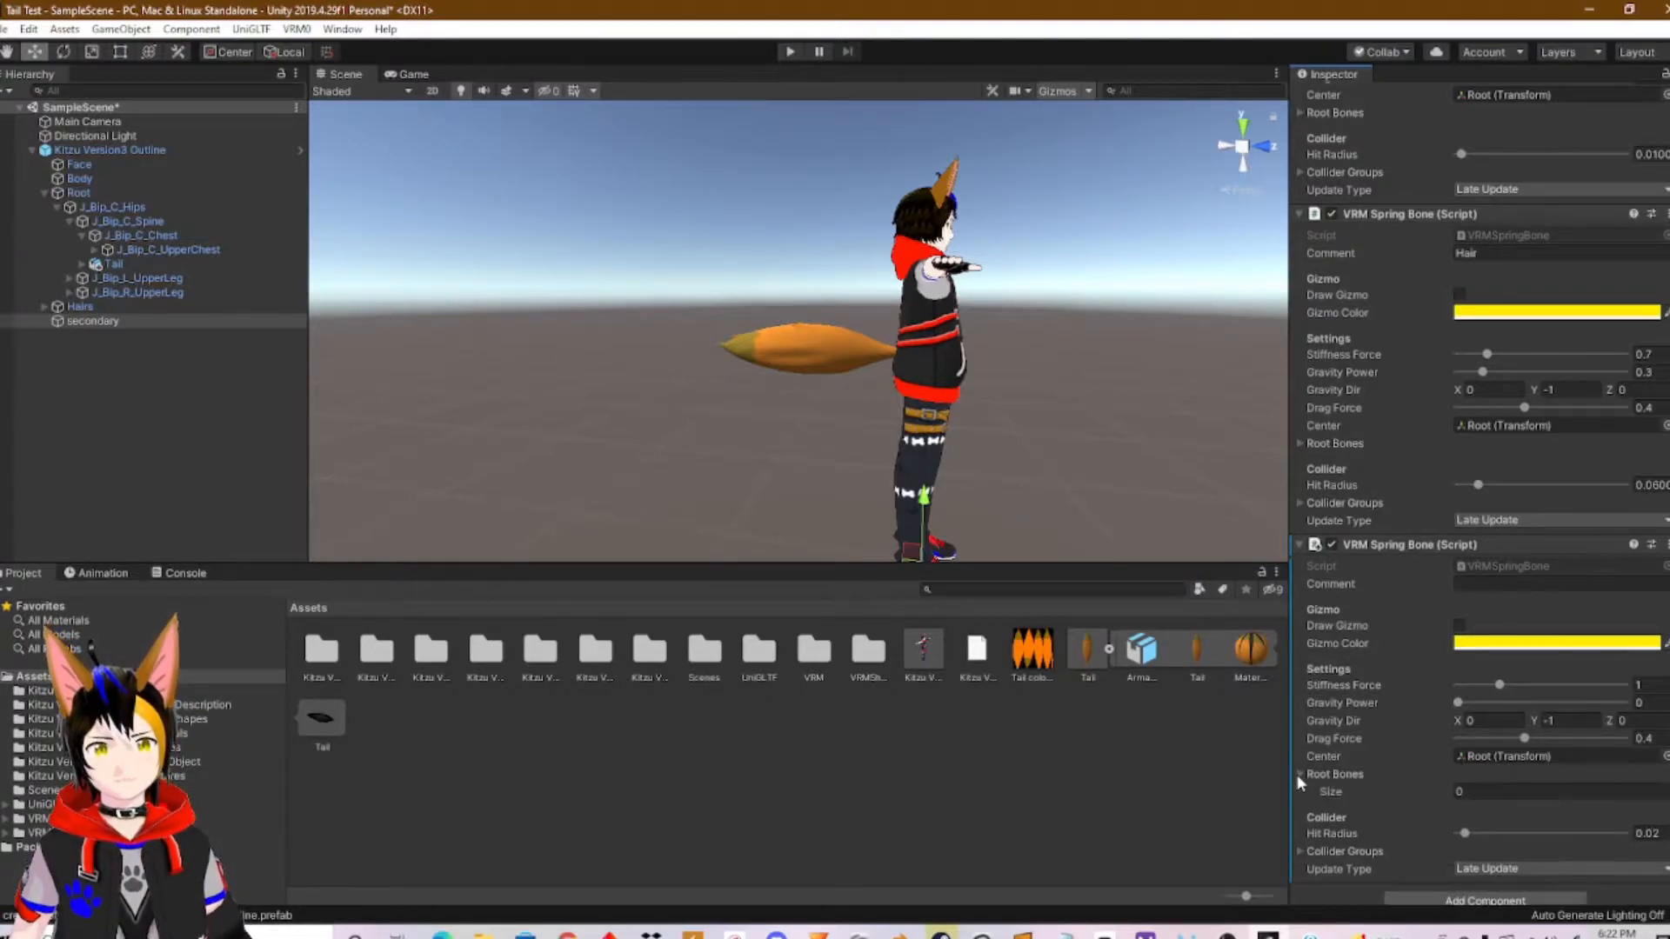
click(1470, 792)
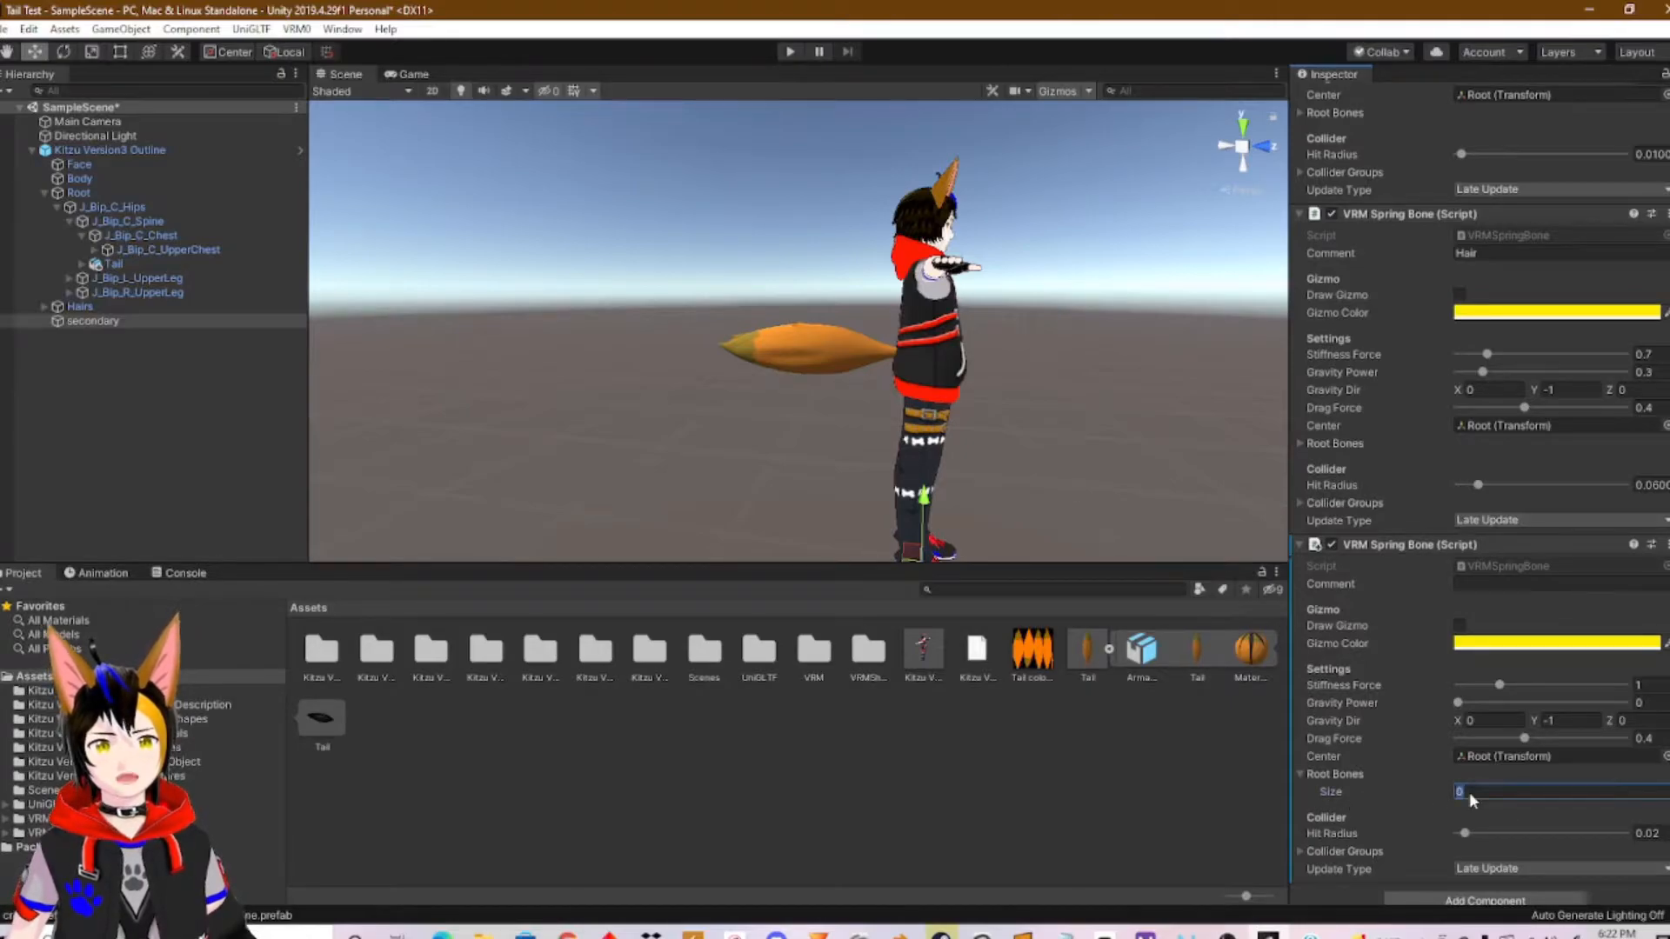
text(1)
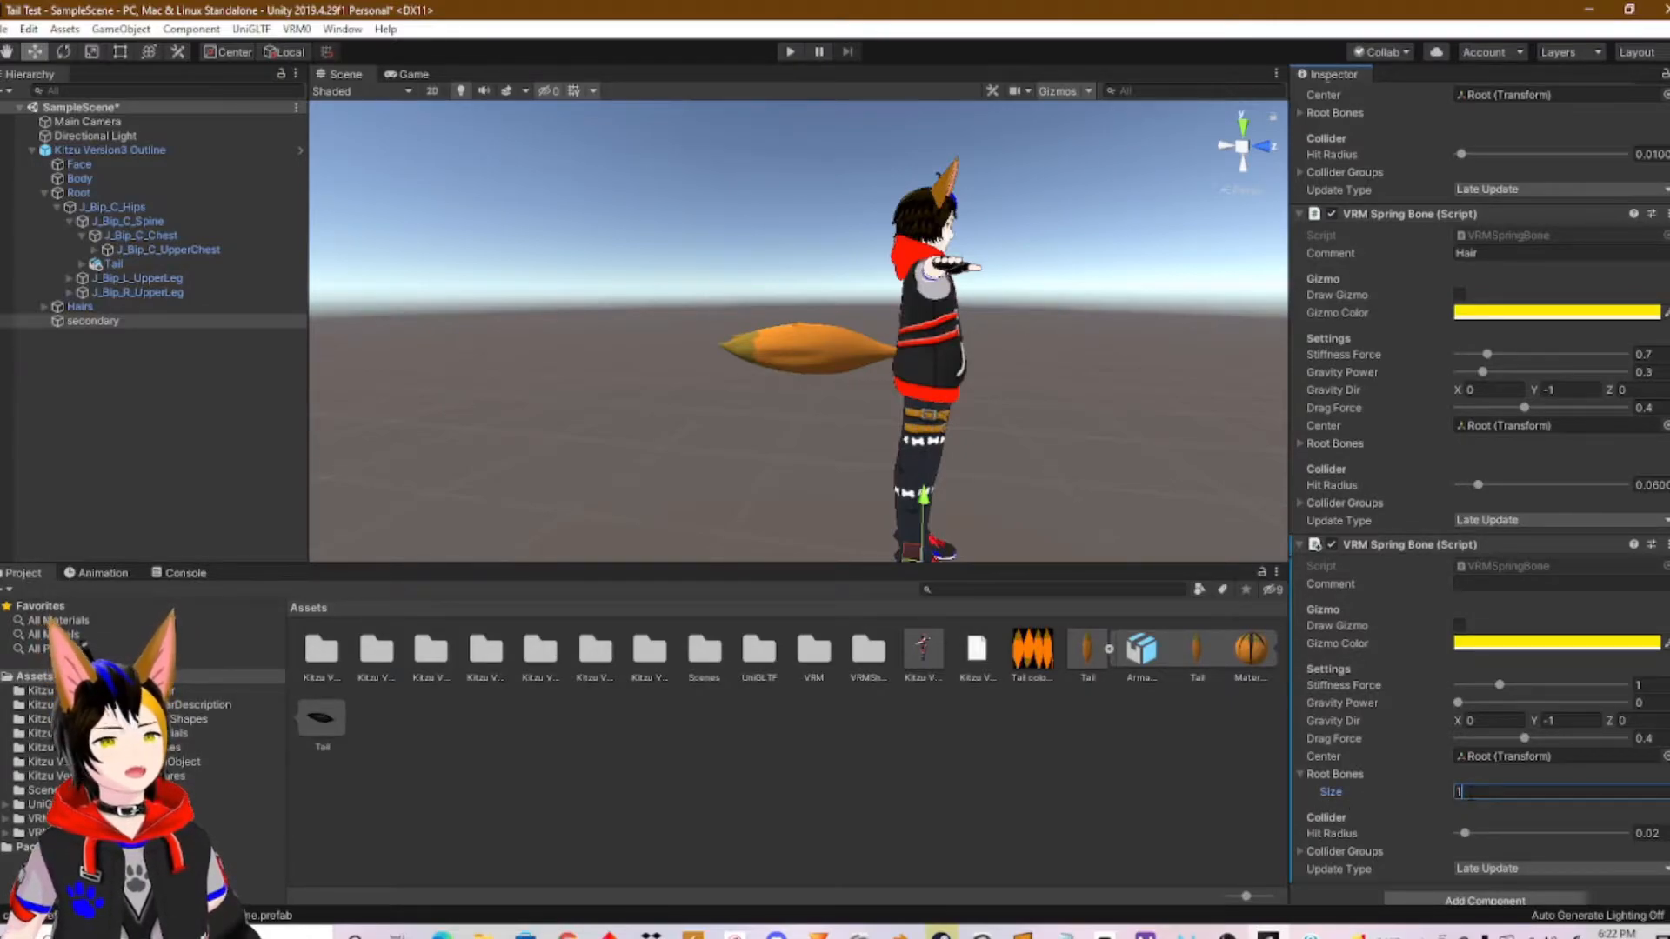
key(Return)
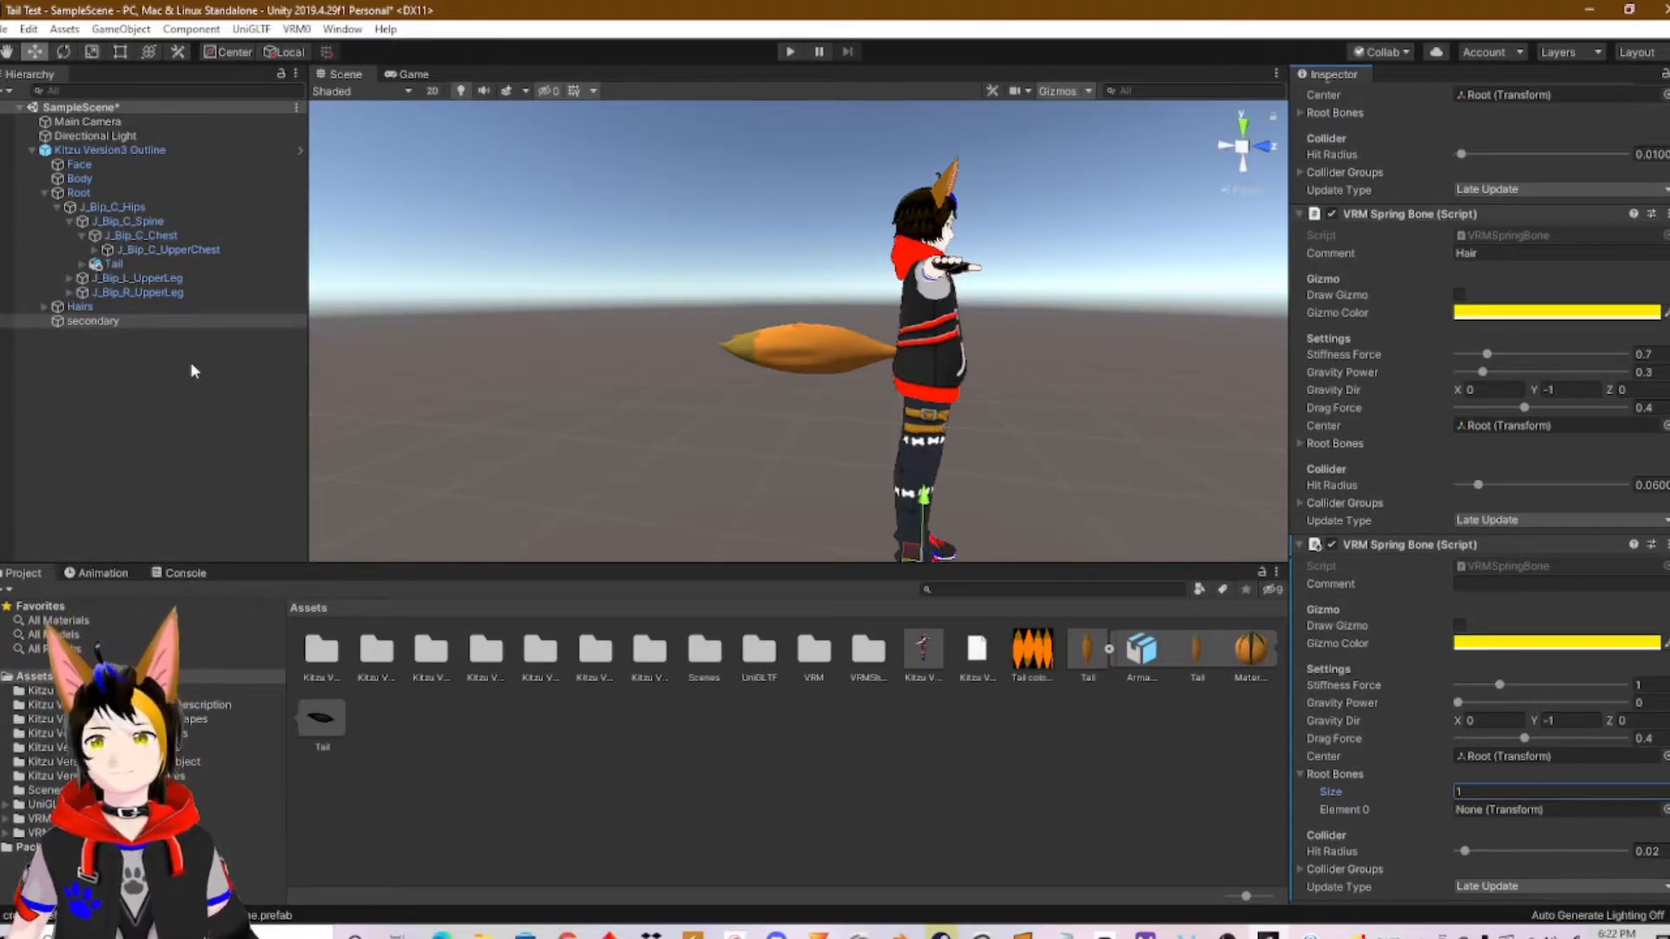
Expand the Tail's Armature down to its Tail 1 bone and inspect the first two tail bones.
click(138, 265)
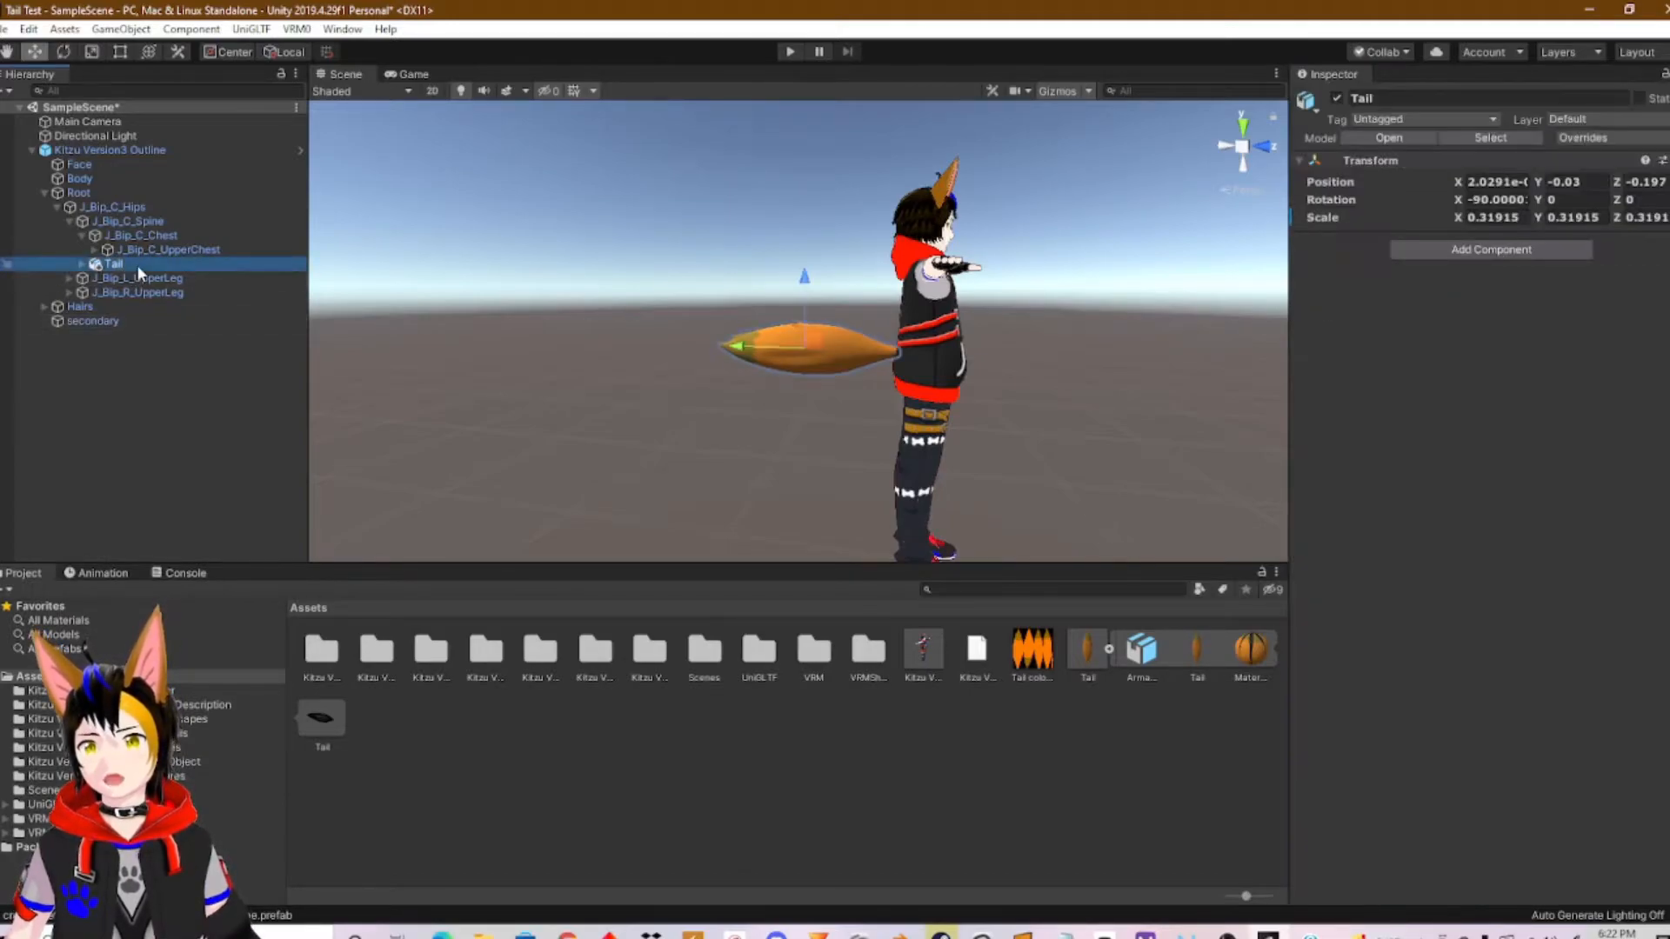
click(84, 264)
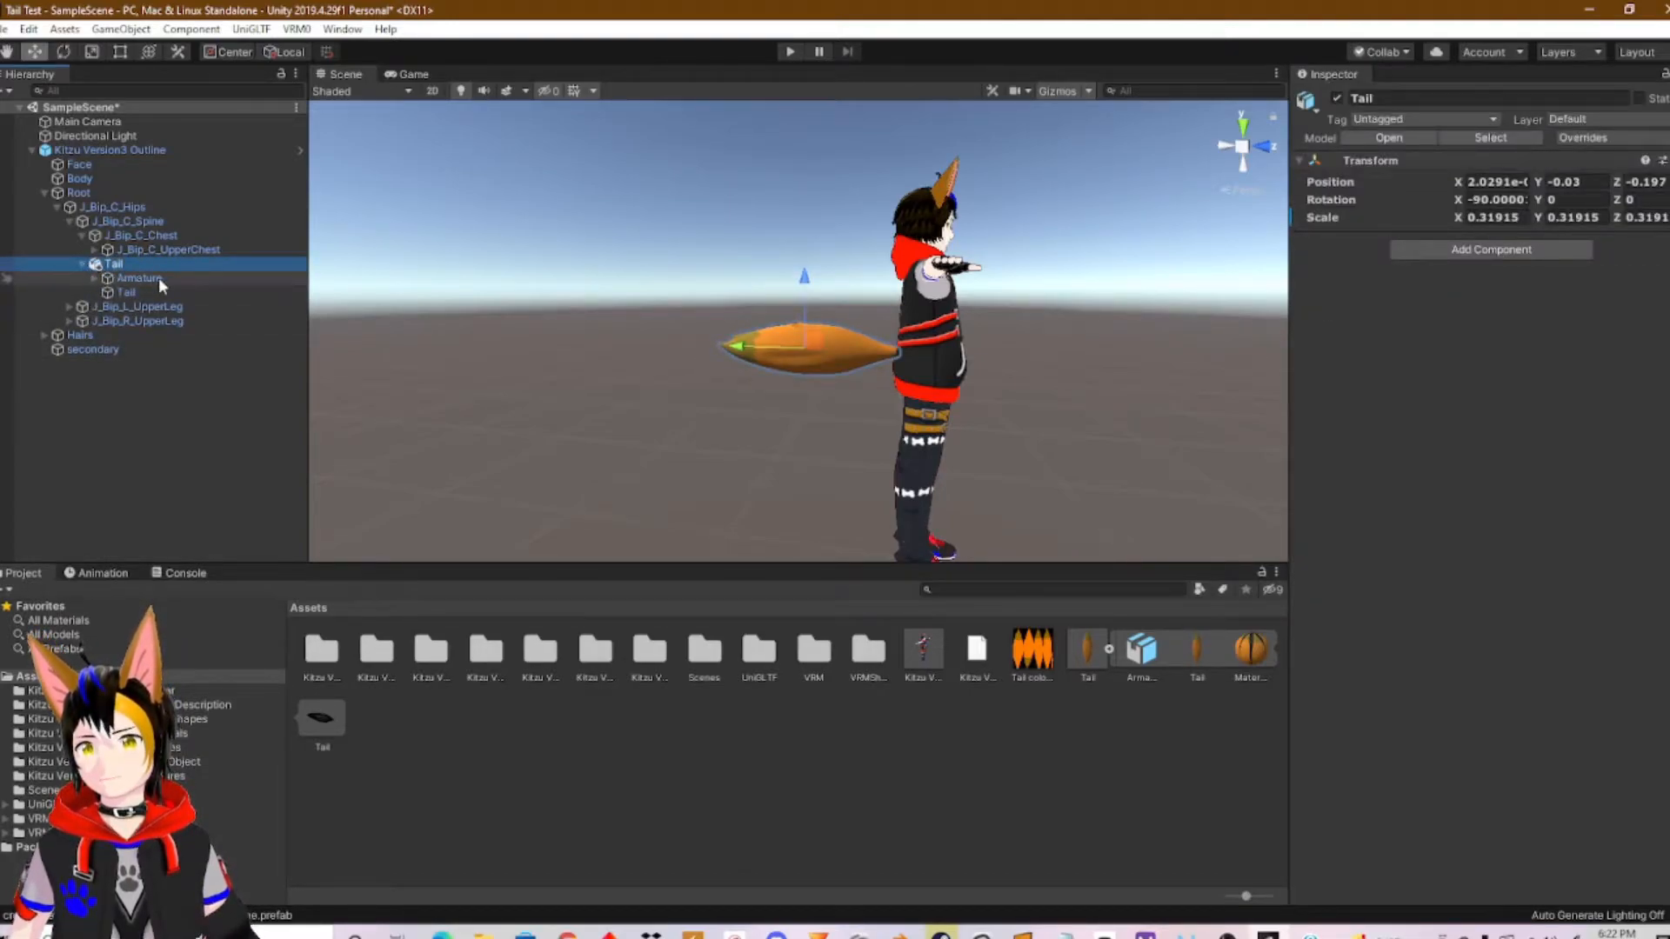
click(96, 280)
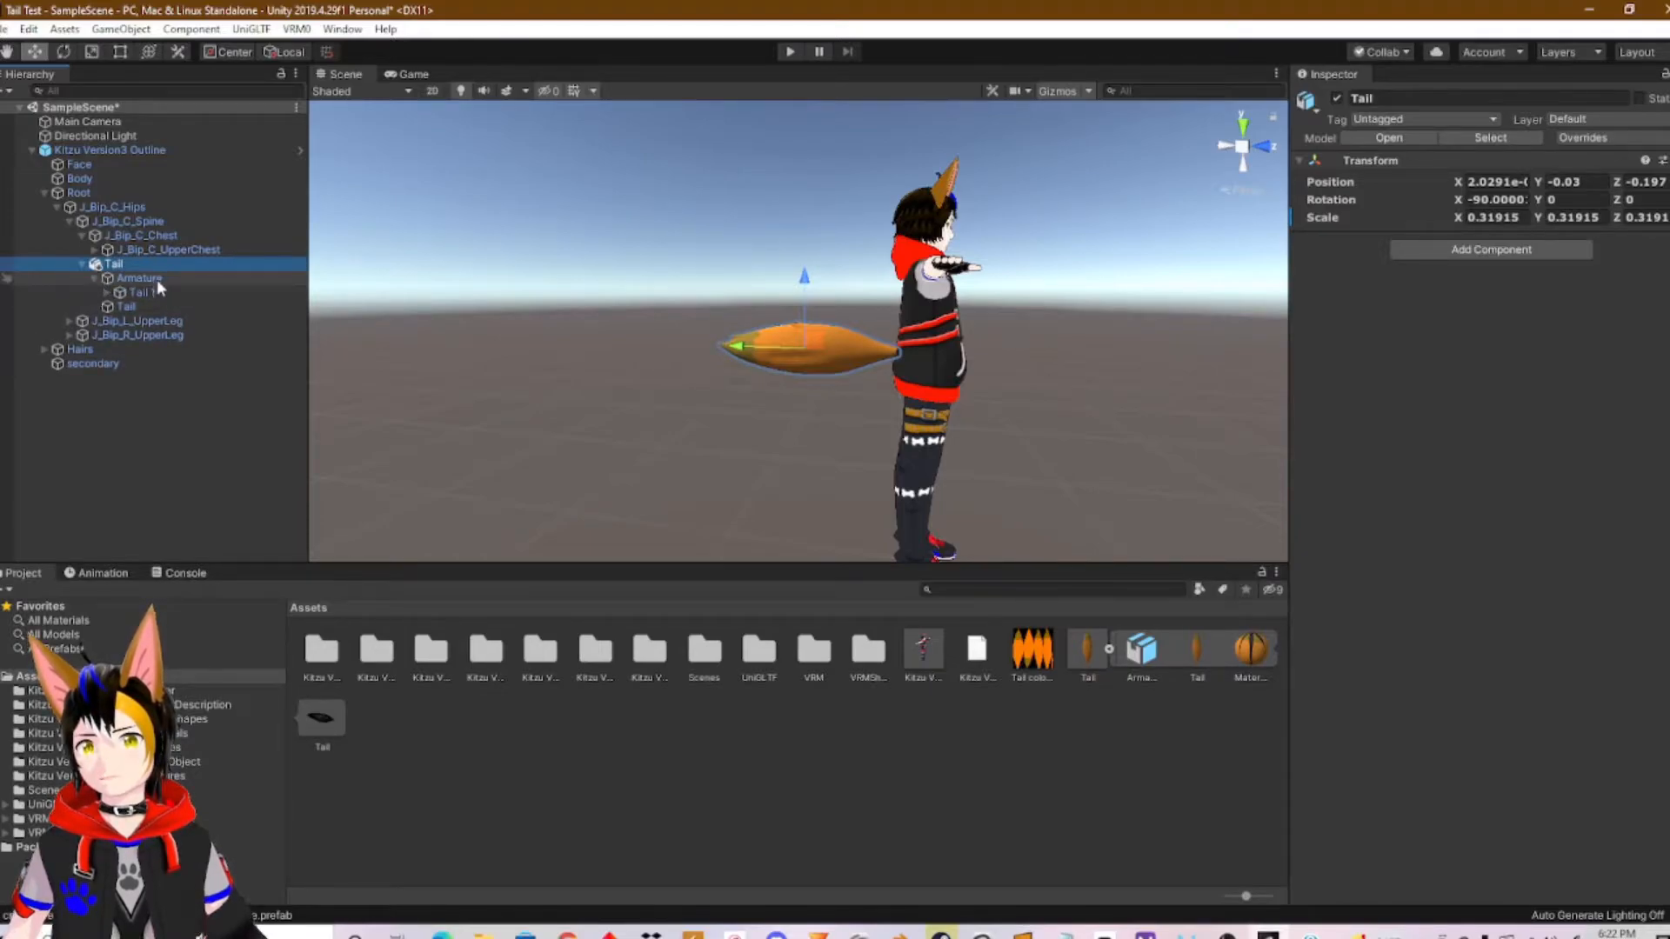
click(107, 292)
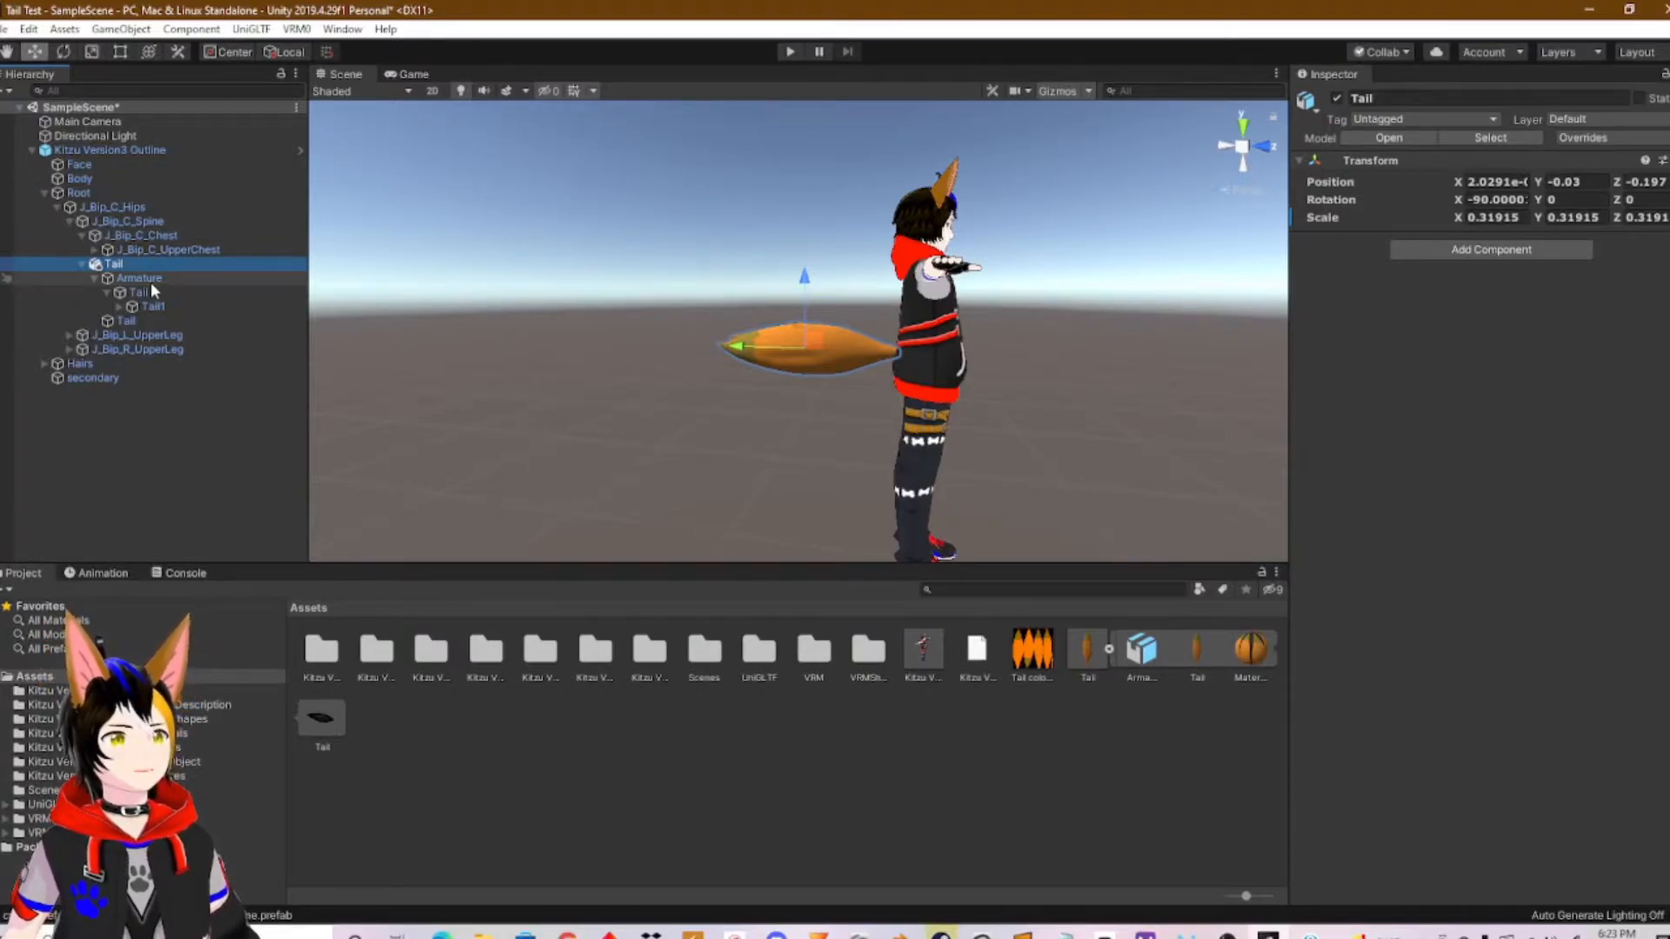
click(149, 293)
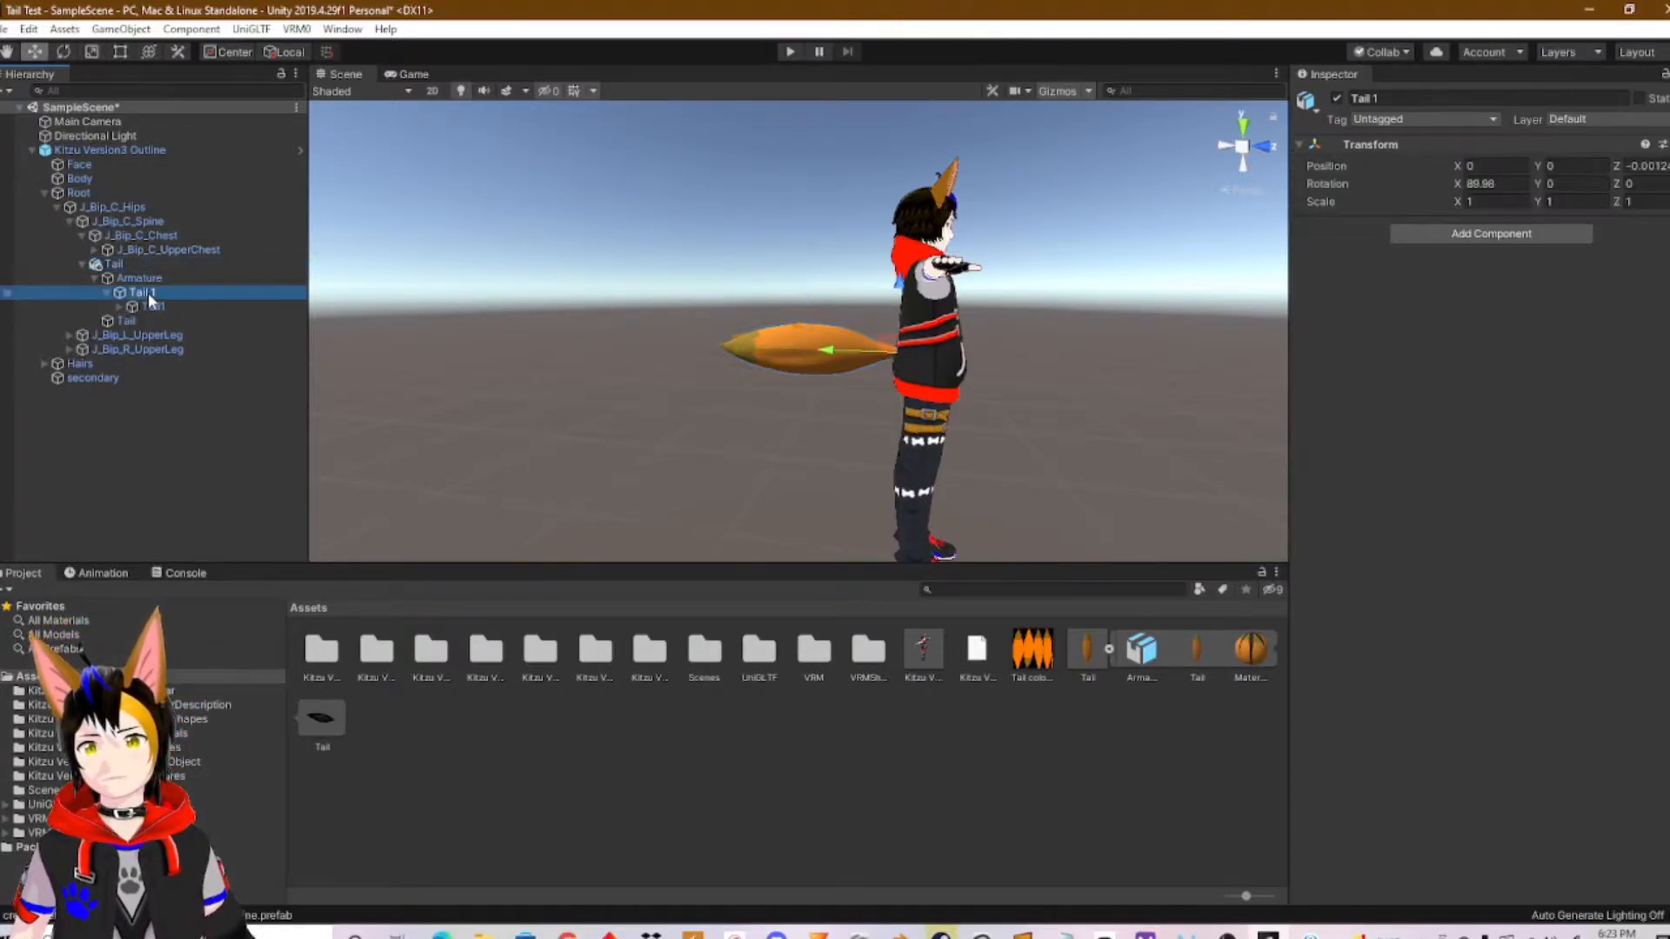
click(169, 308)
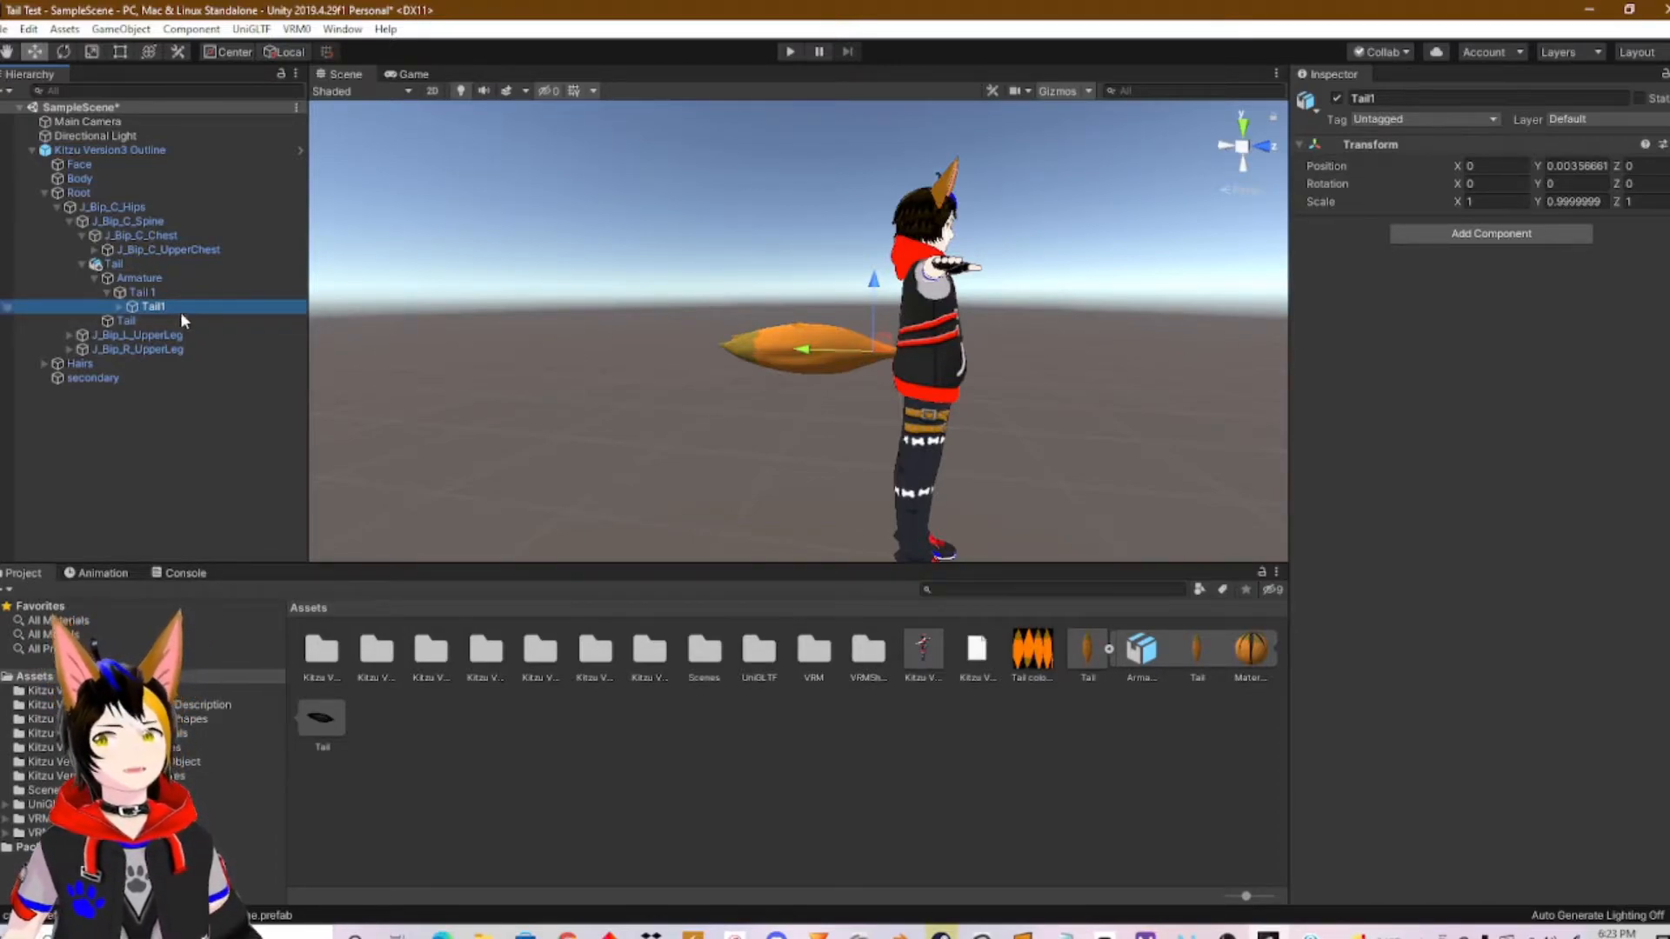
Assign the Tail 1 bone to Root Bones Element 0 of secondary's new VRM Spring Bone and set its Gravity Power to about 0.75.
click(87, 379)
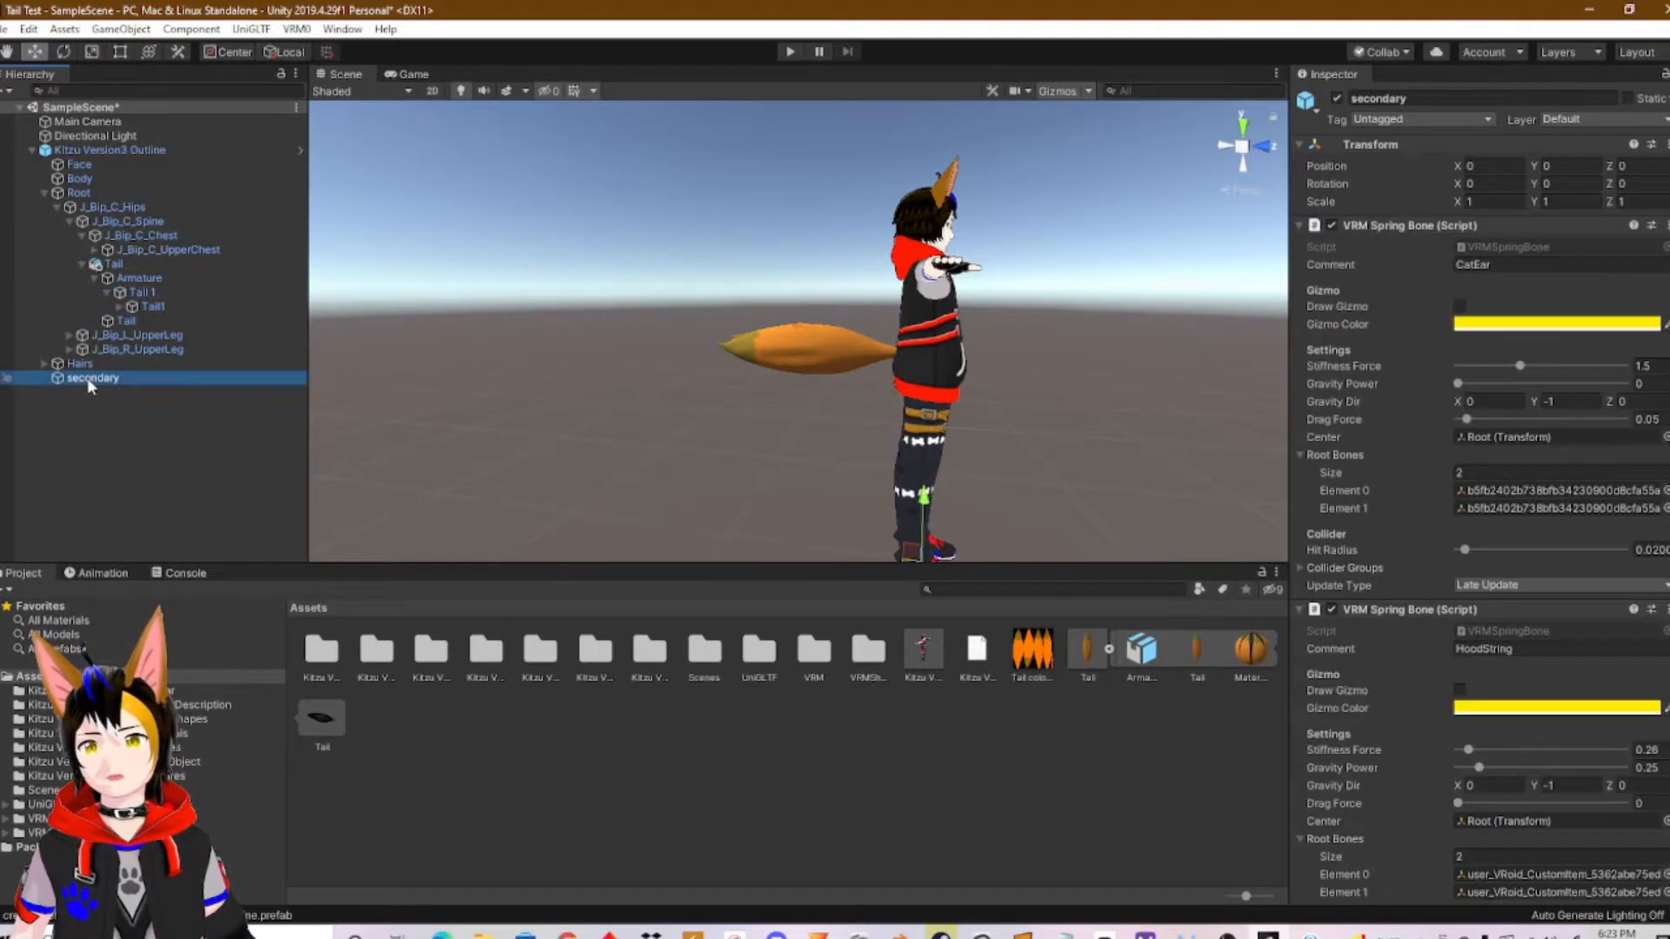
scroll(1416, 699, down, 15)
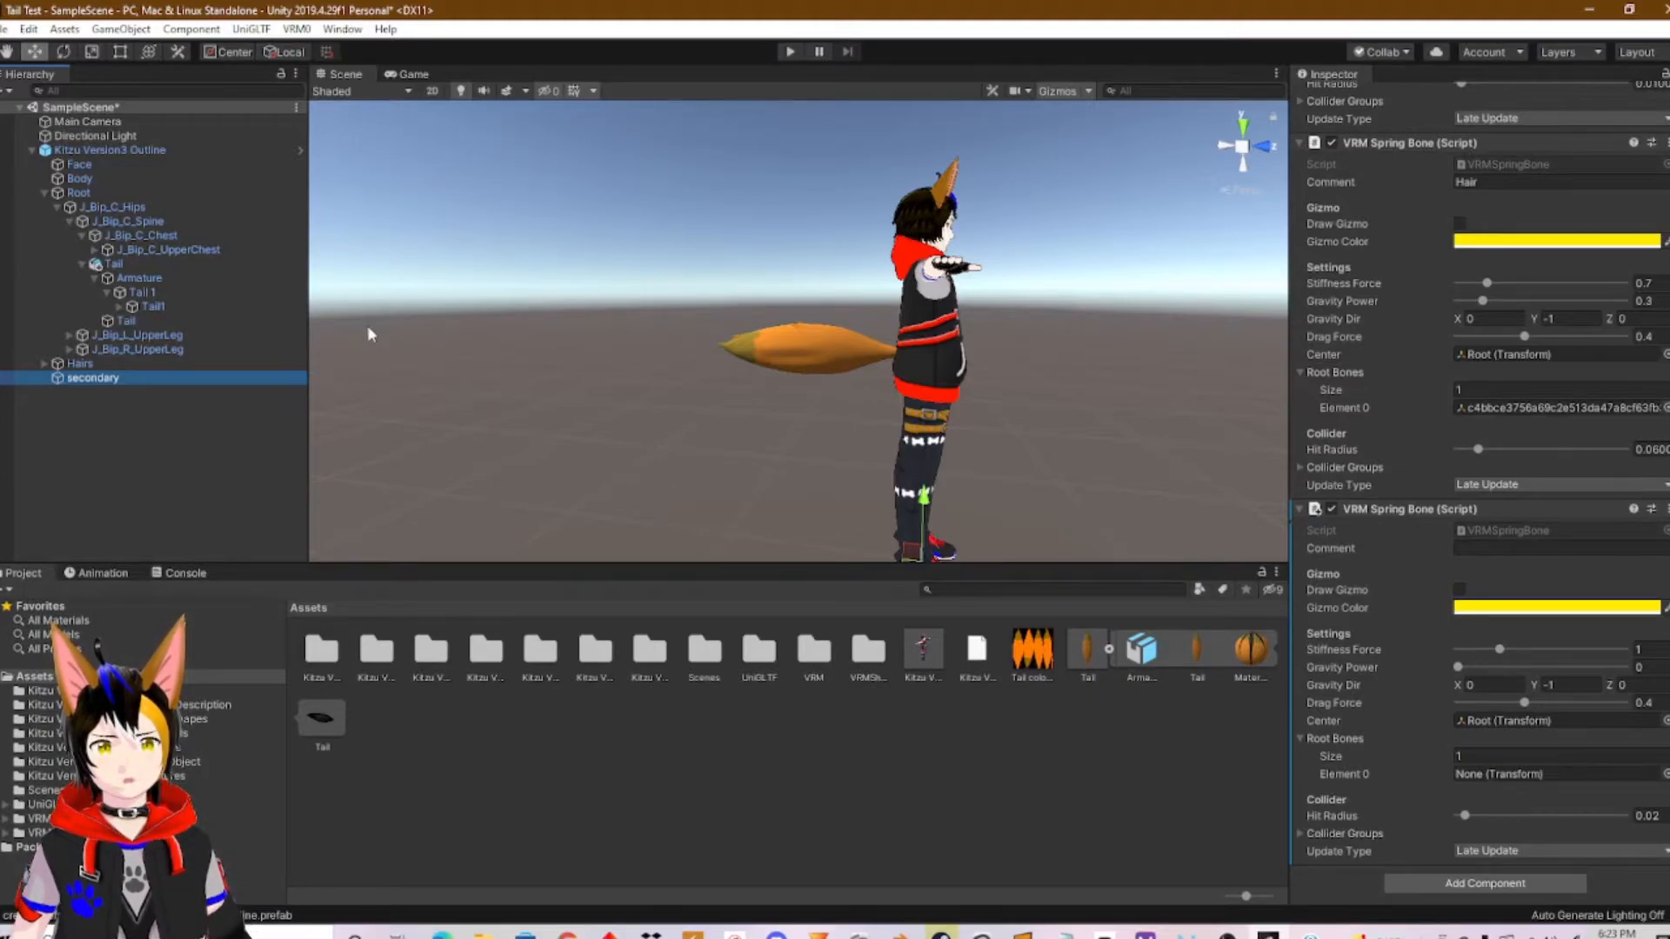
drag(150, 299, 1484, 774)
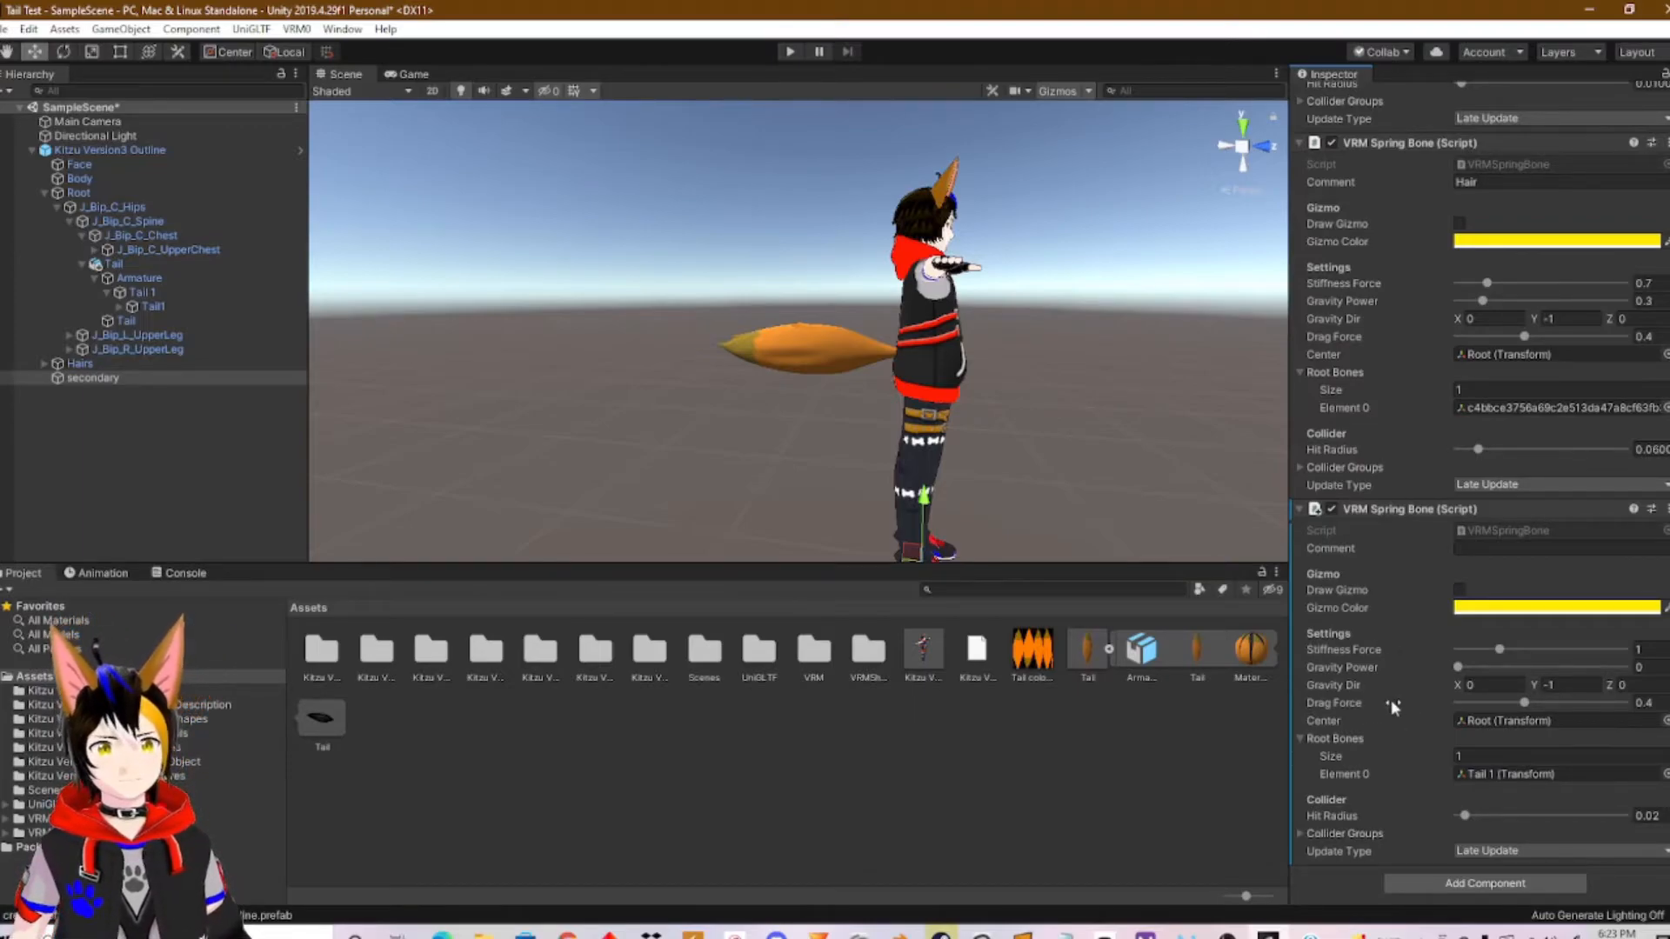
drag(1459, 672, 1525, 681)
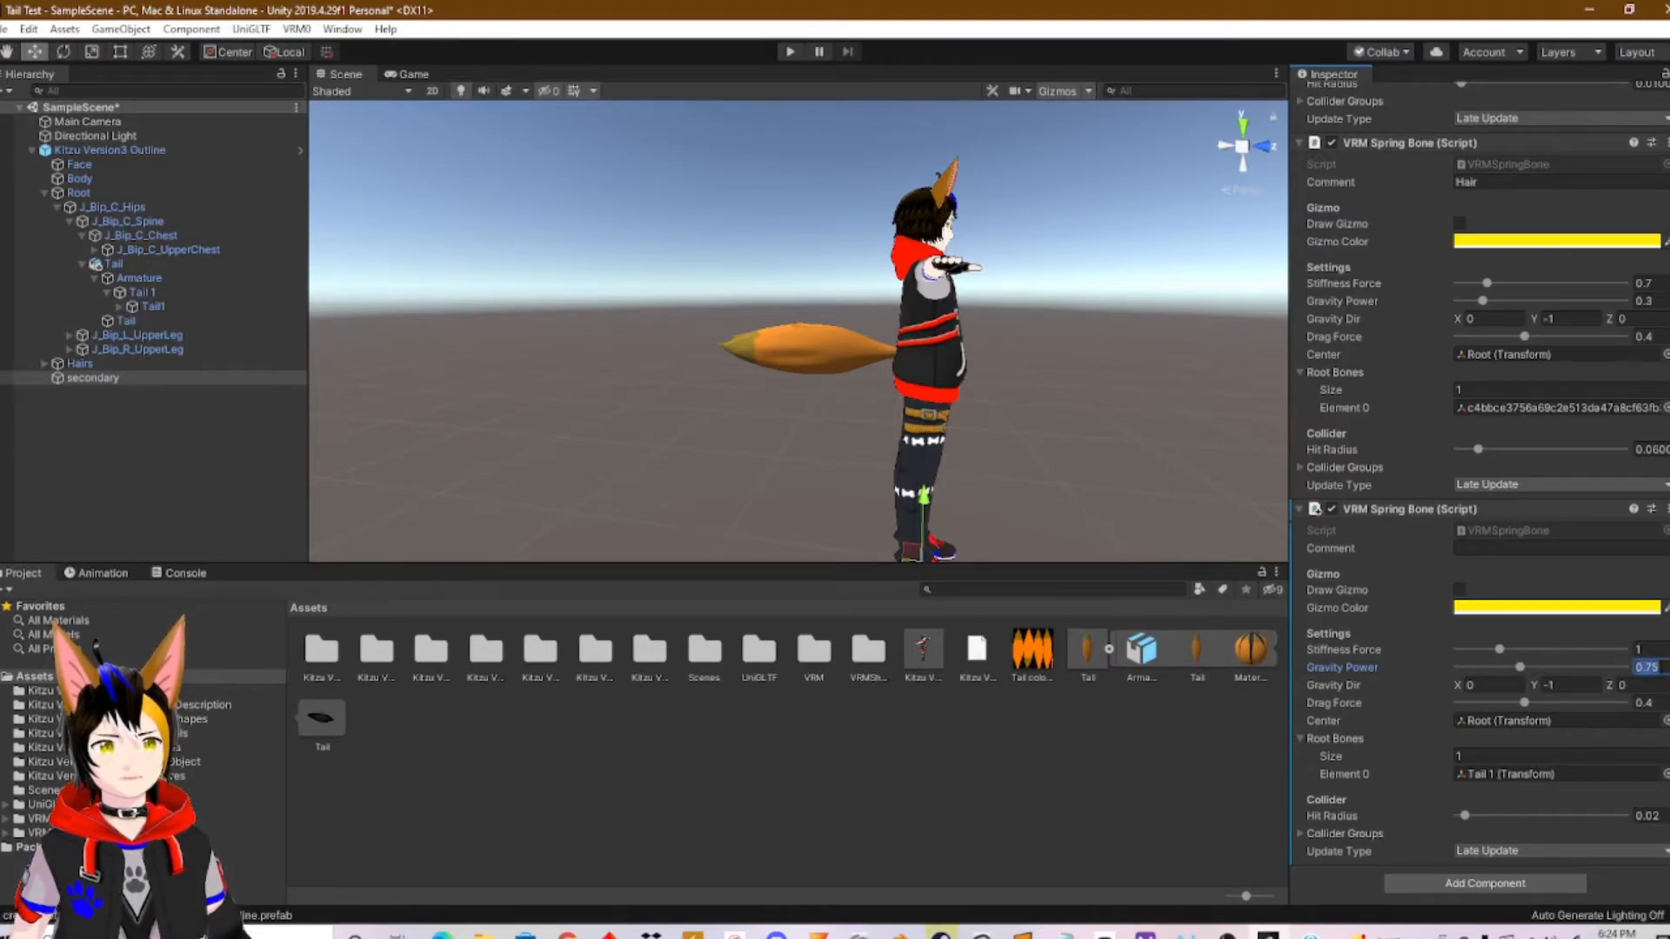
Set the Gravity Power of secondary's new VRM Spring Bone to 1 and its collider Hit Radius to 0.2.
text(1)
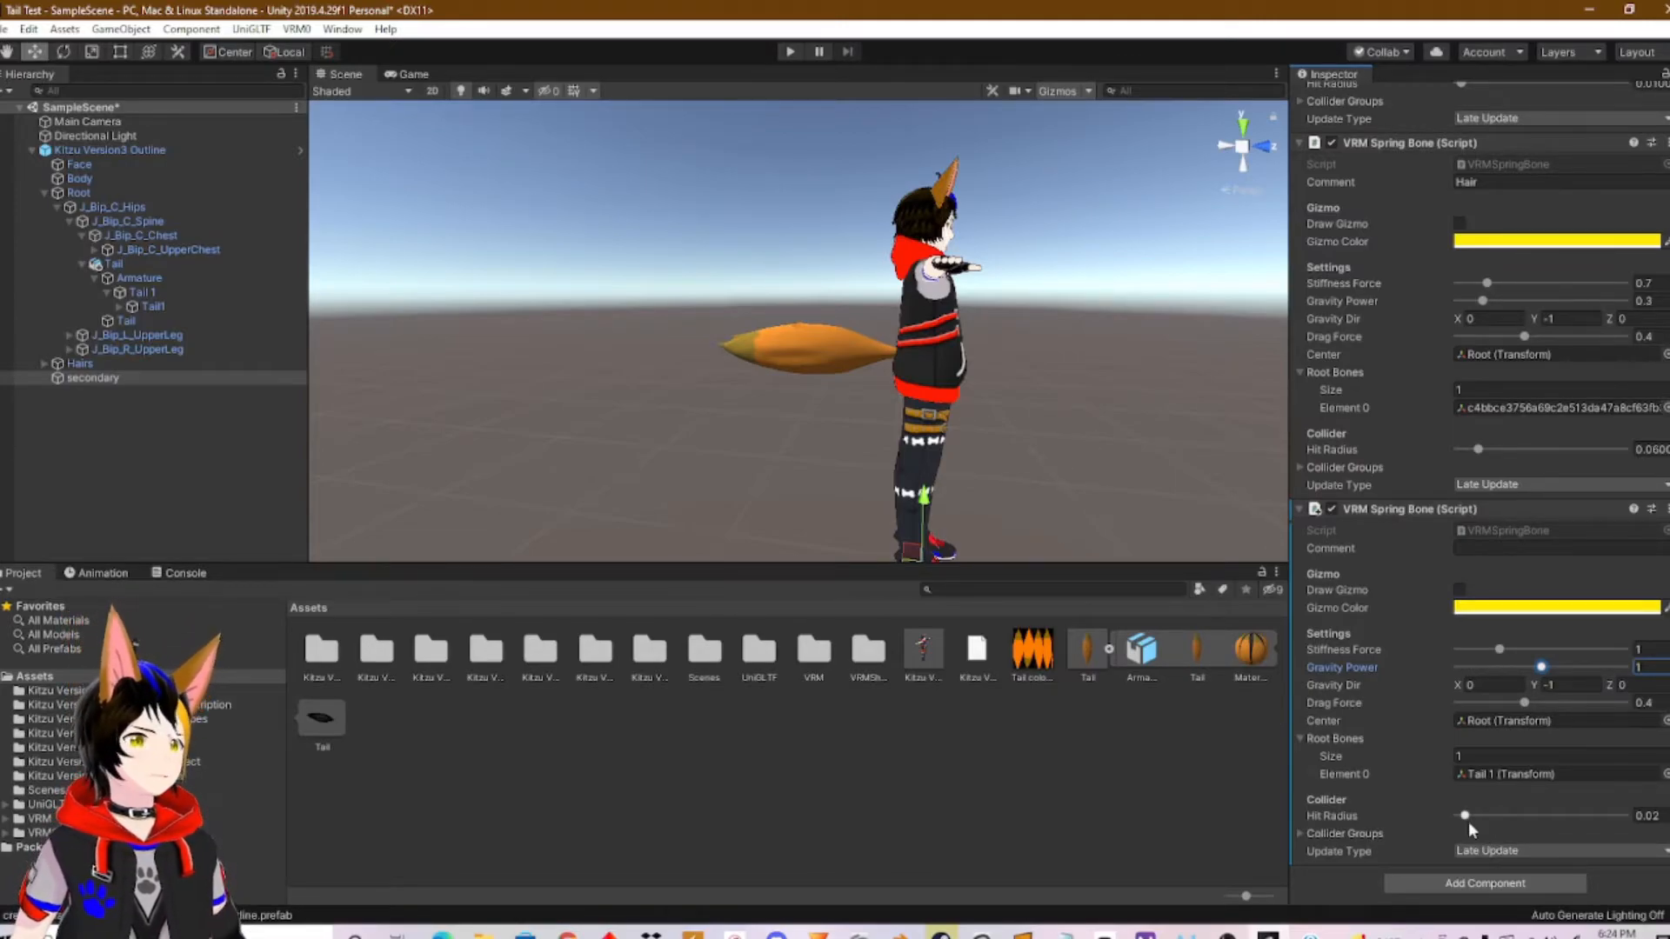
drag(1466, 817, 1517, 818)
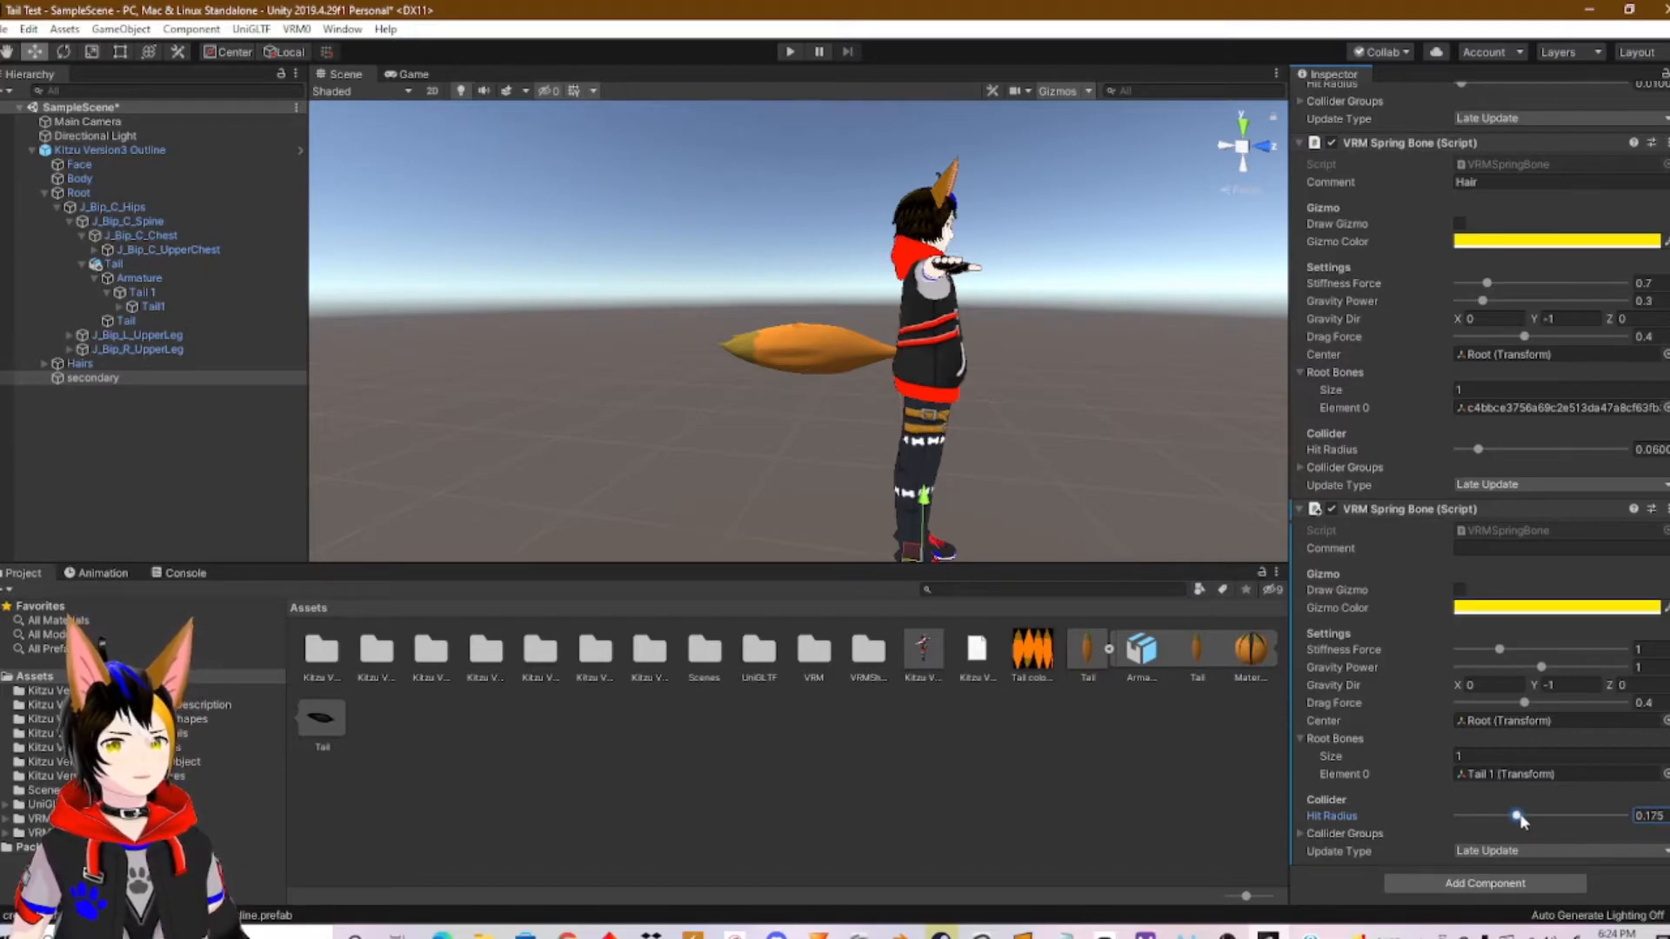
click(1648, 818)
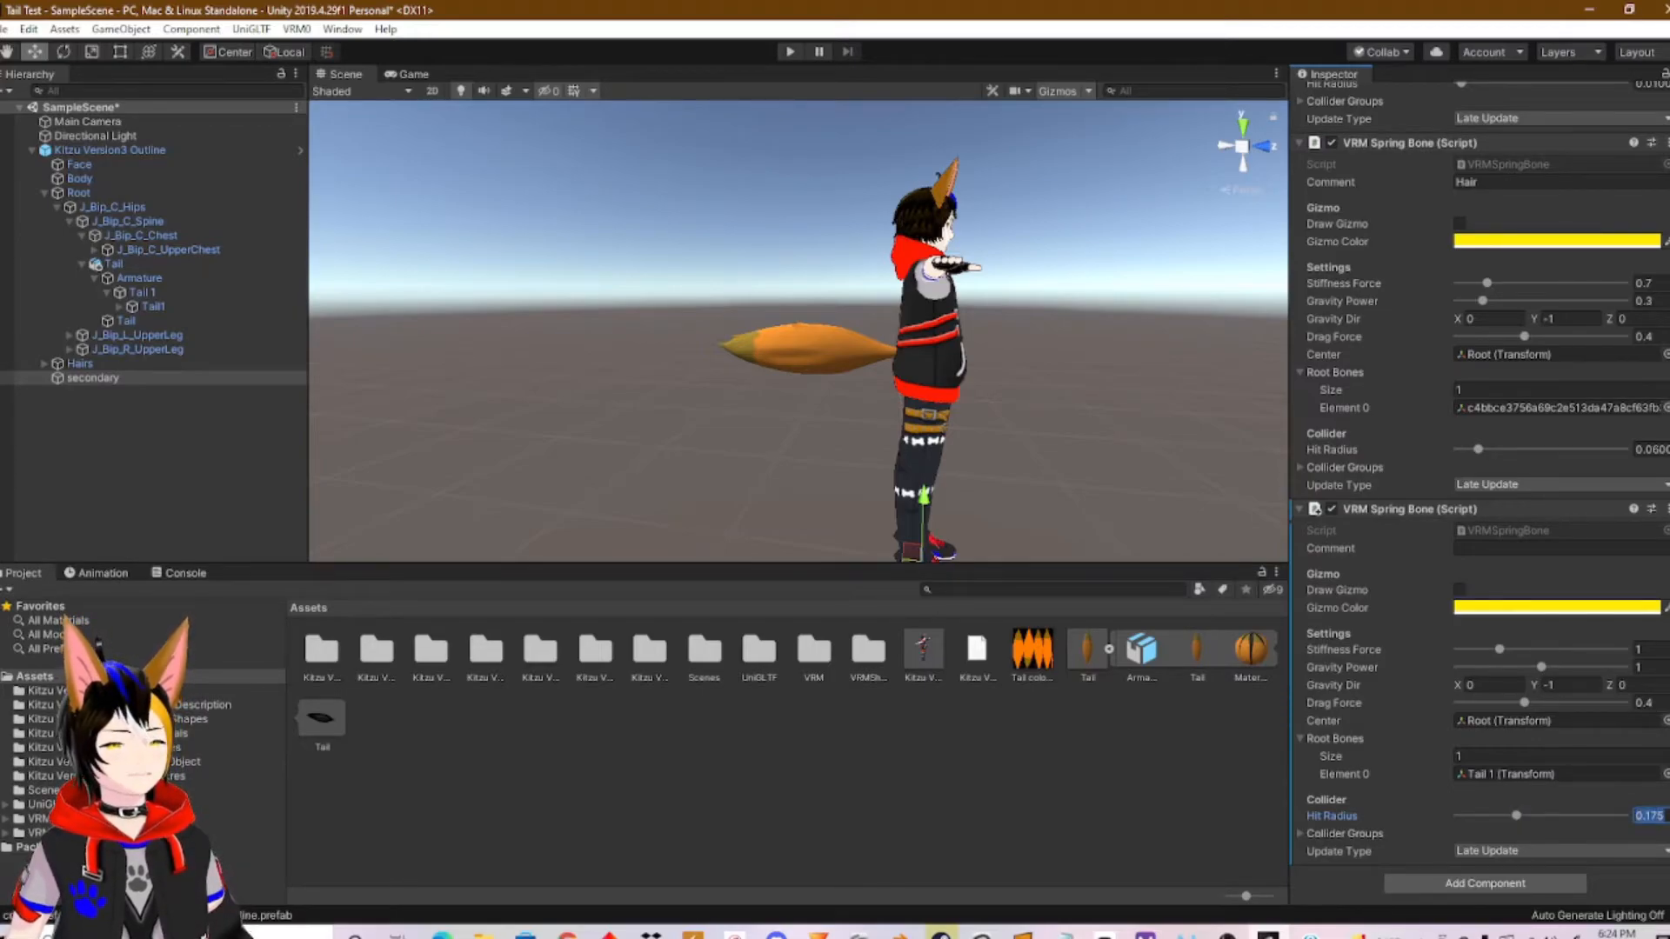
text(0.2)
key(Return)
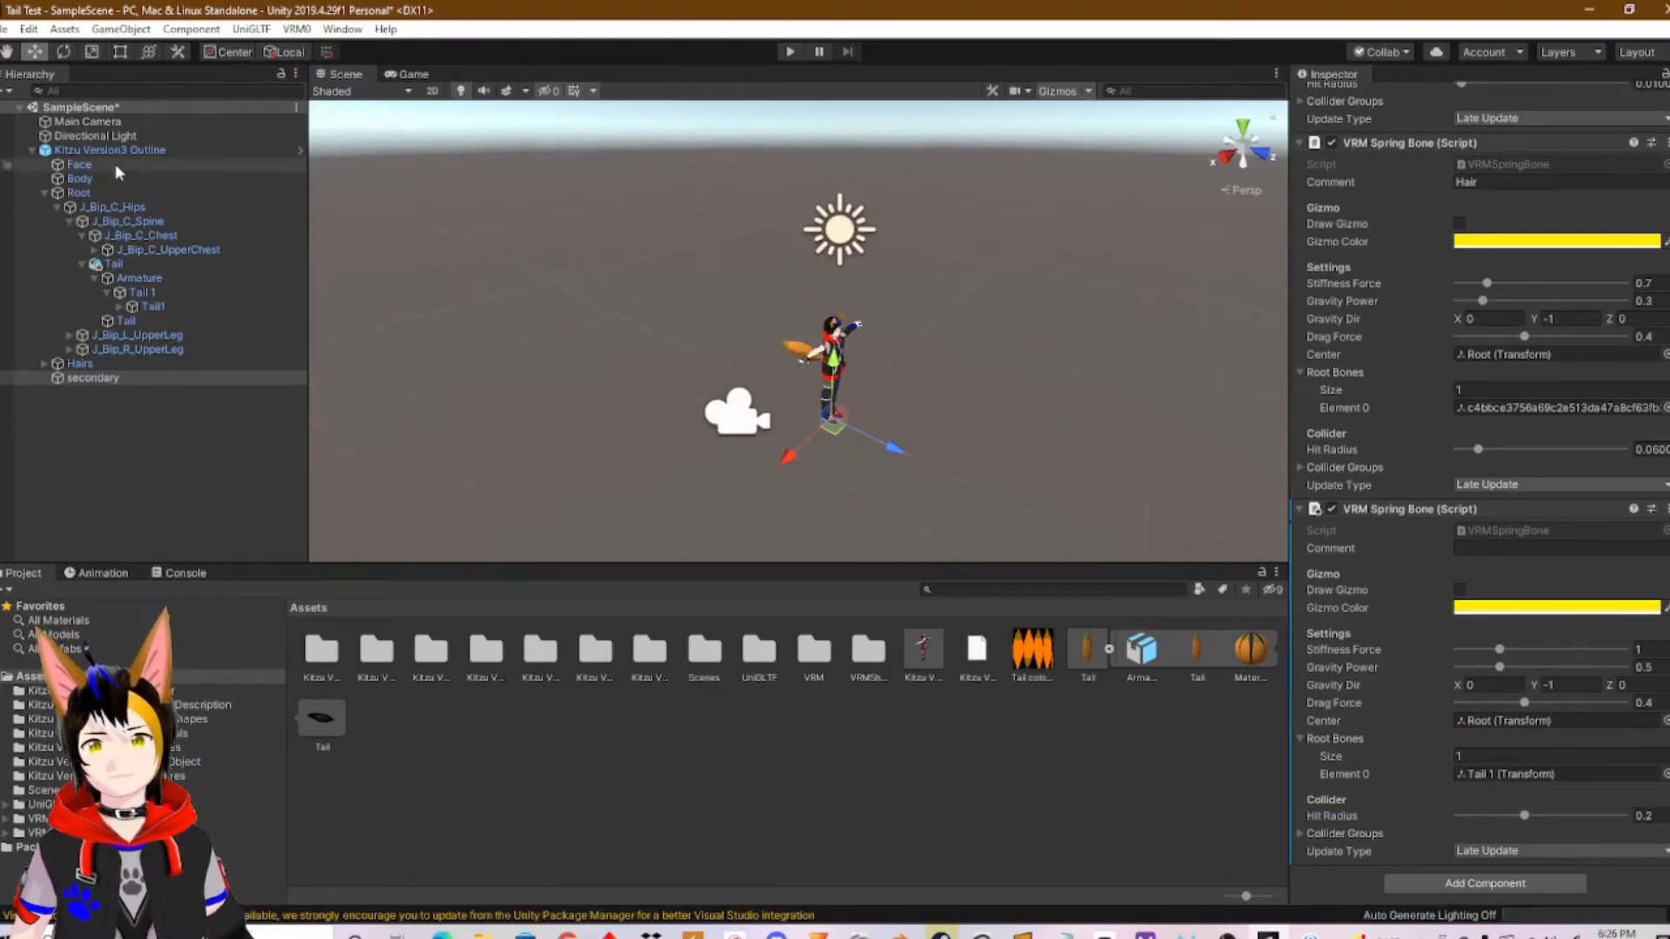
Start a UniVRM export of the Kitzu Version3 Outline avatar with its existing meta information.
click(120, 153)
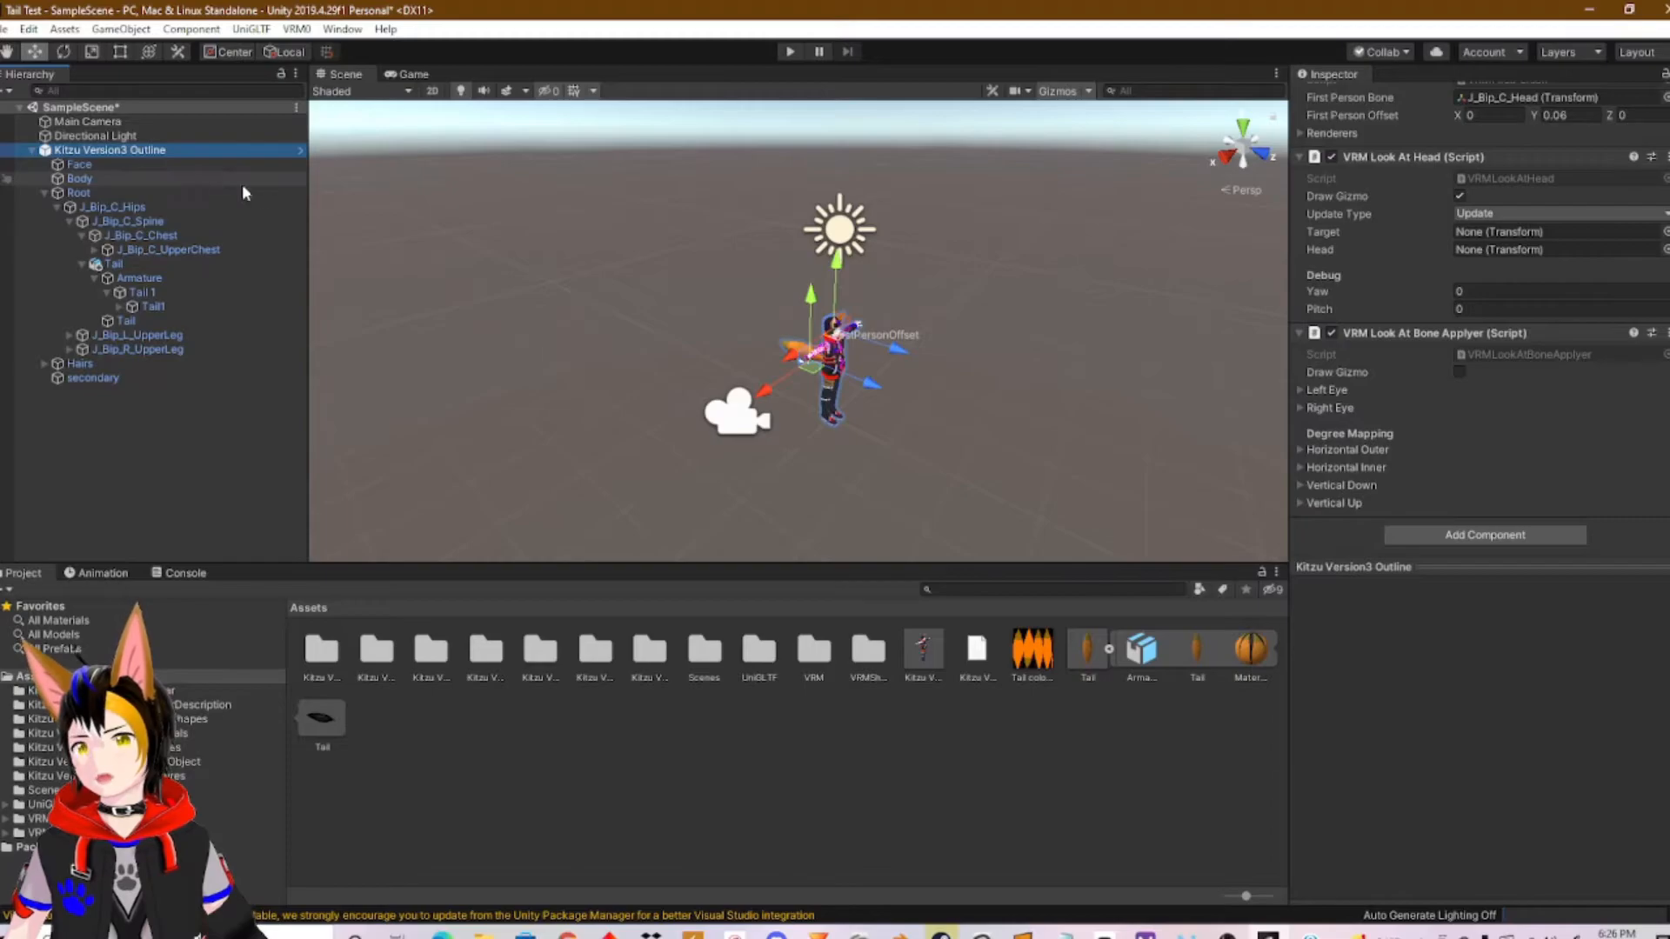
click(298, 30)
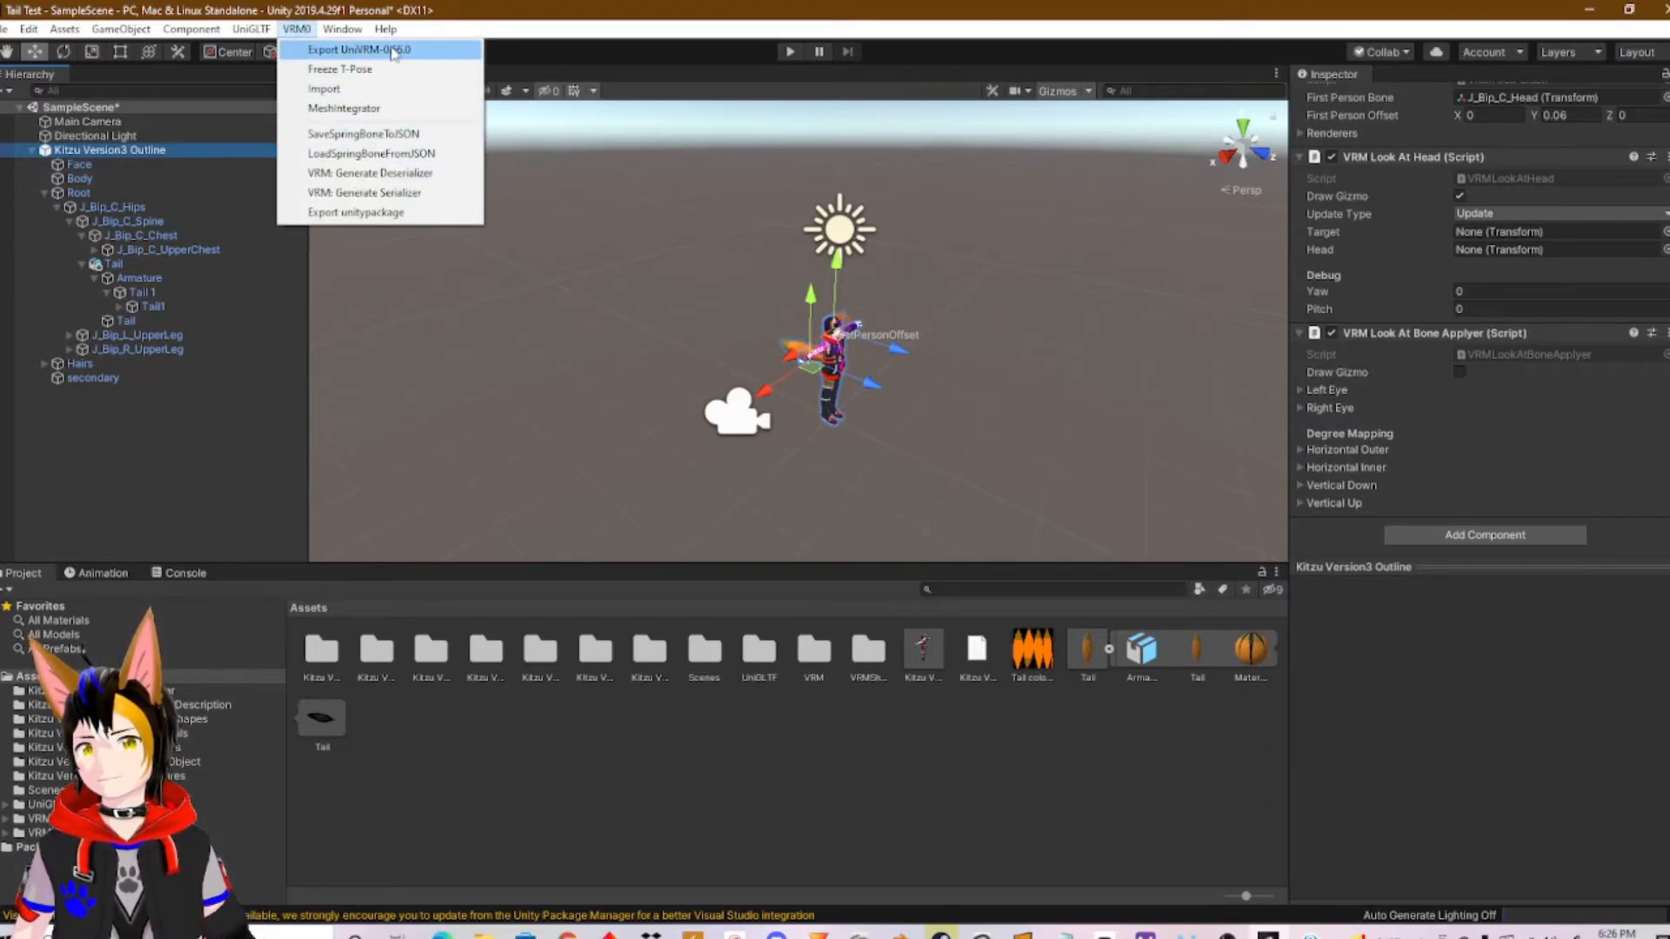
click(419, 52)
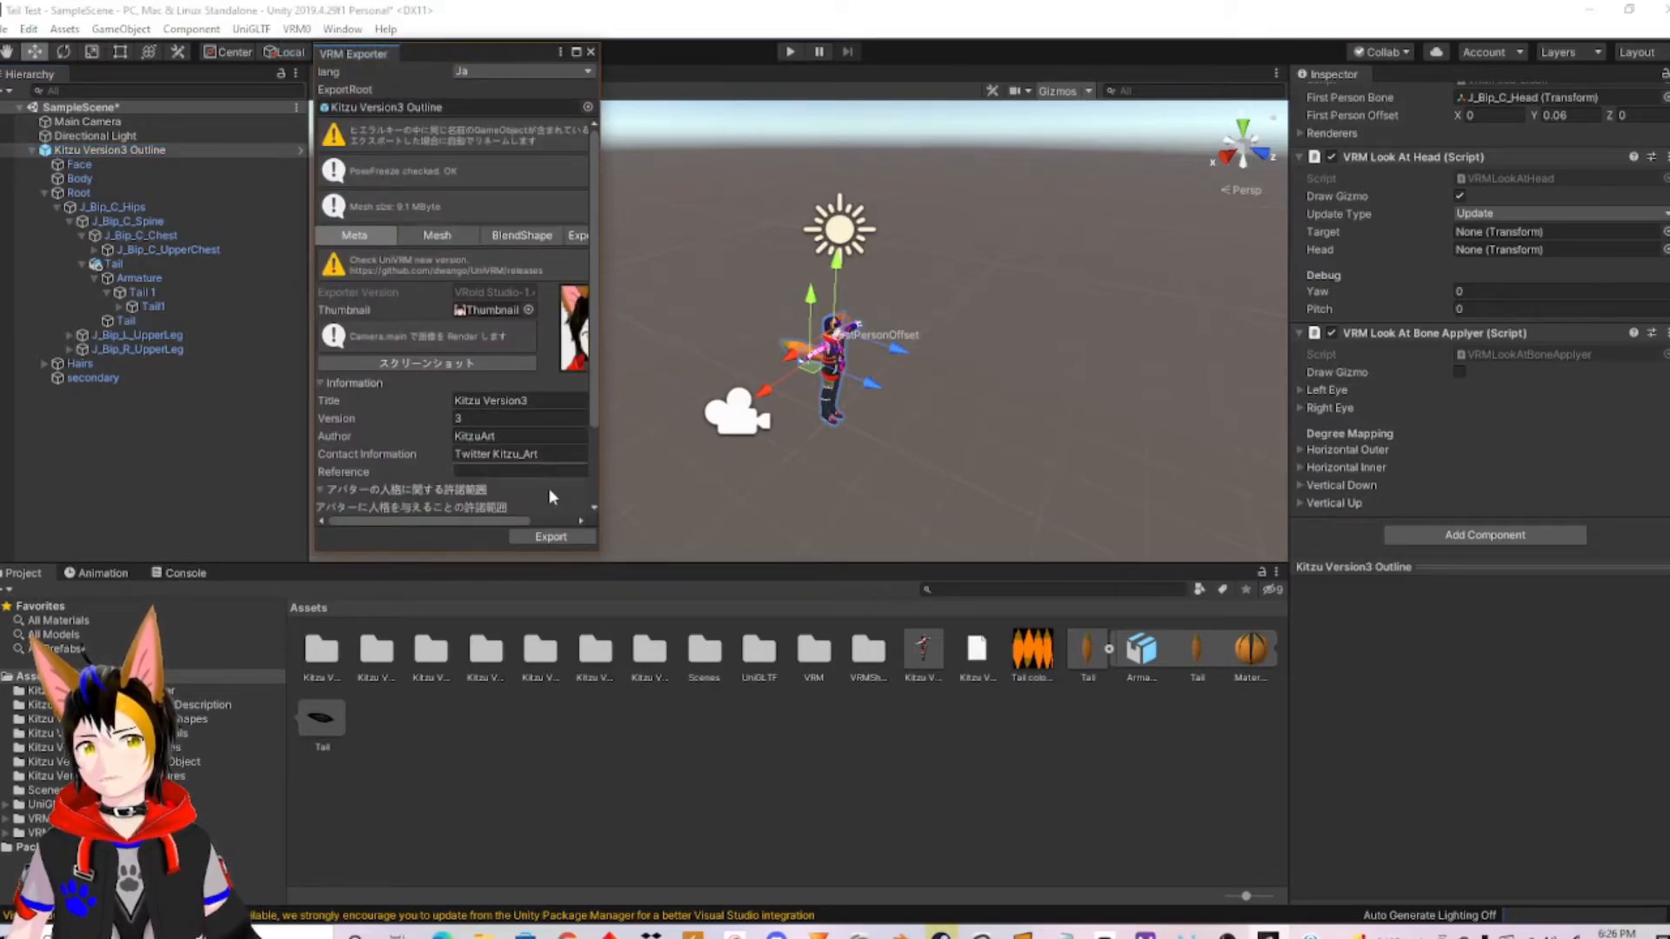
click(551, 537)
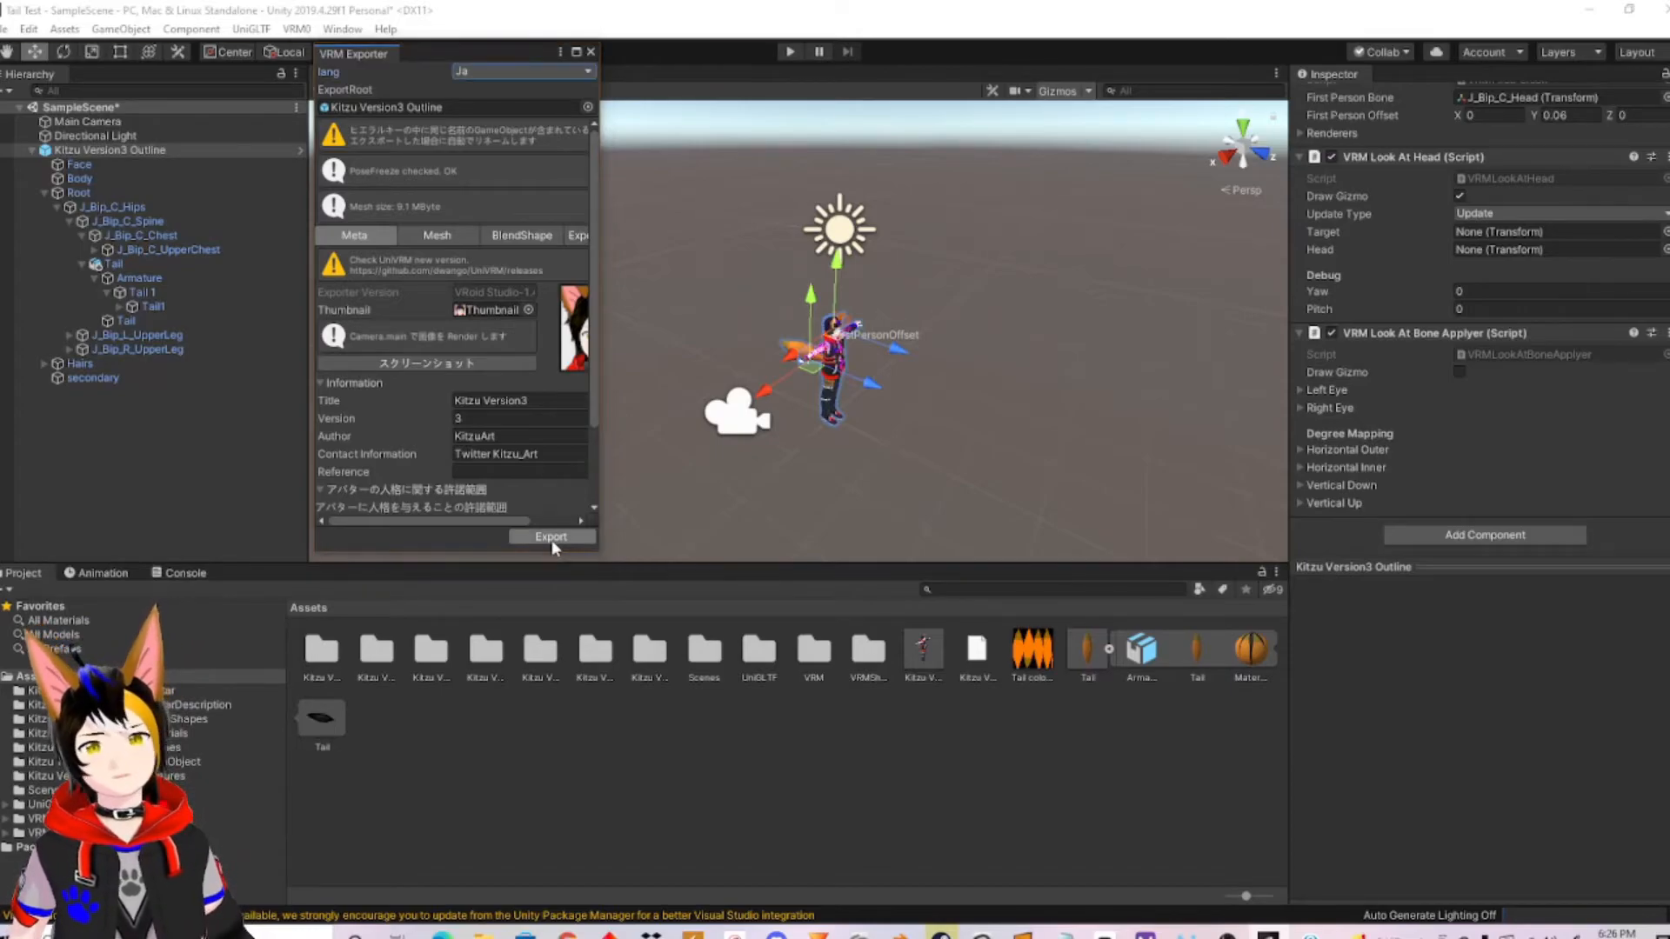
Name the exported VRM file "Kitzu Version3 tail test".
click(317, 427)
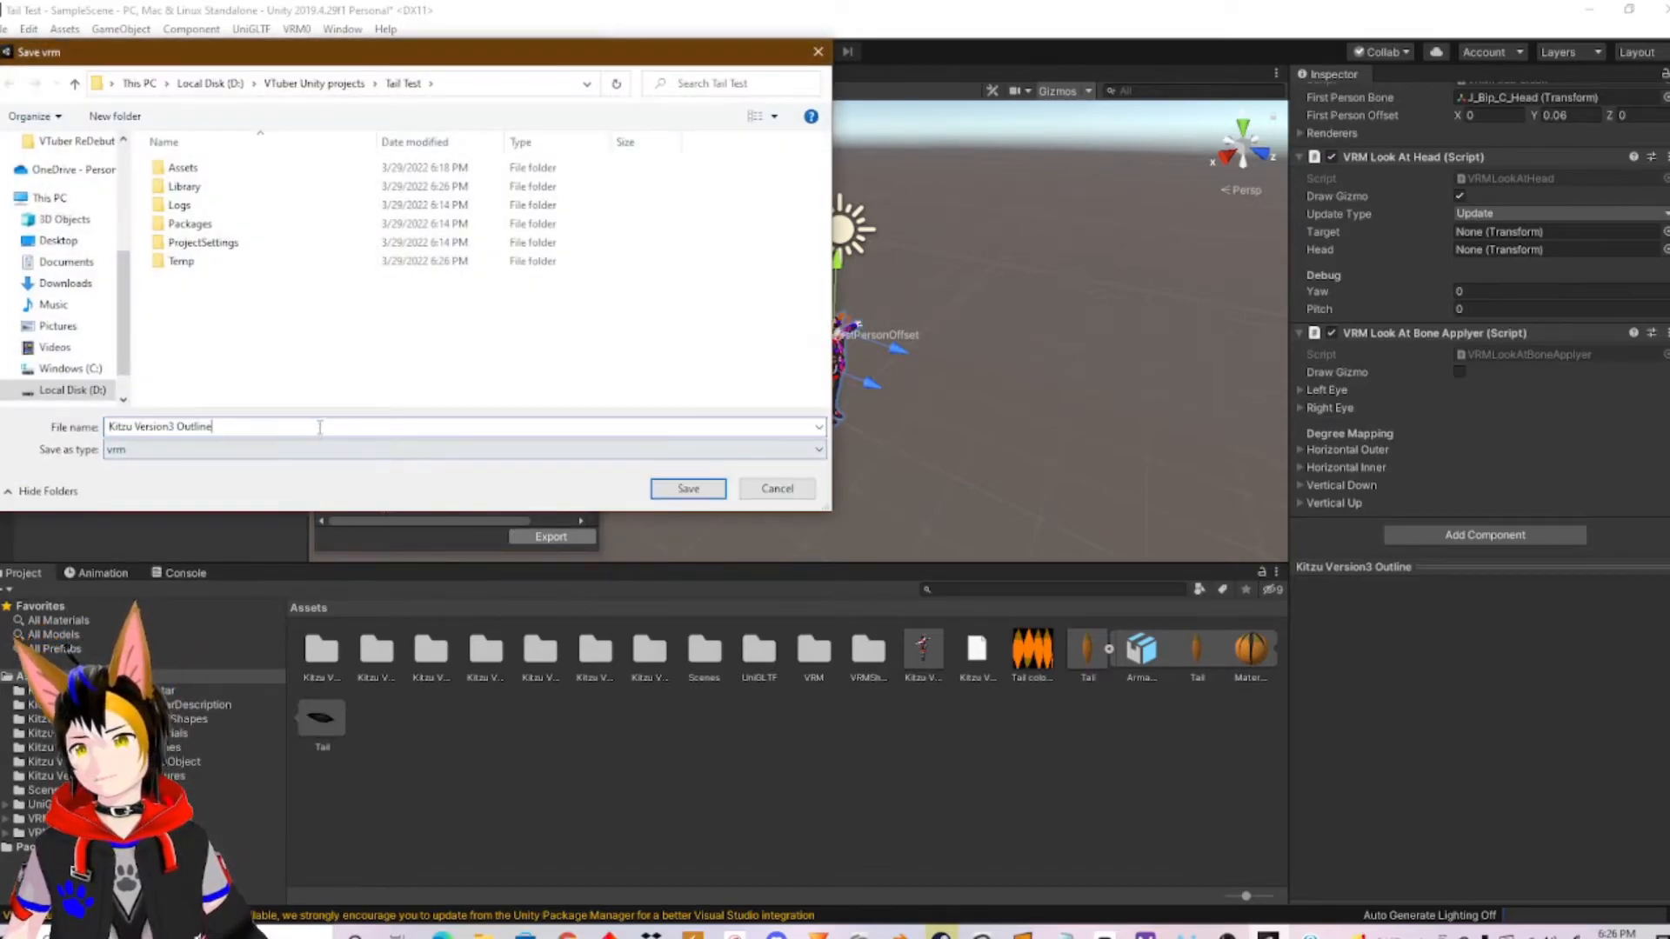
key(BackSpace)
key(BackSpace)
key(BackSpace)
key(BackSpace)
key(BackSpace)
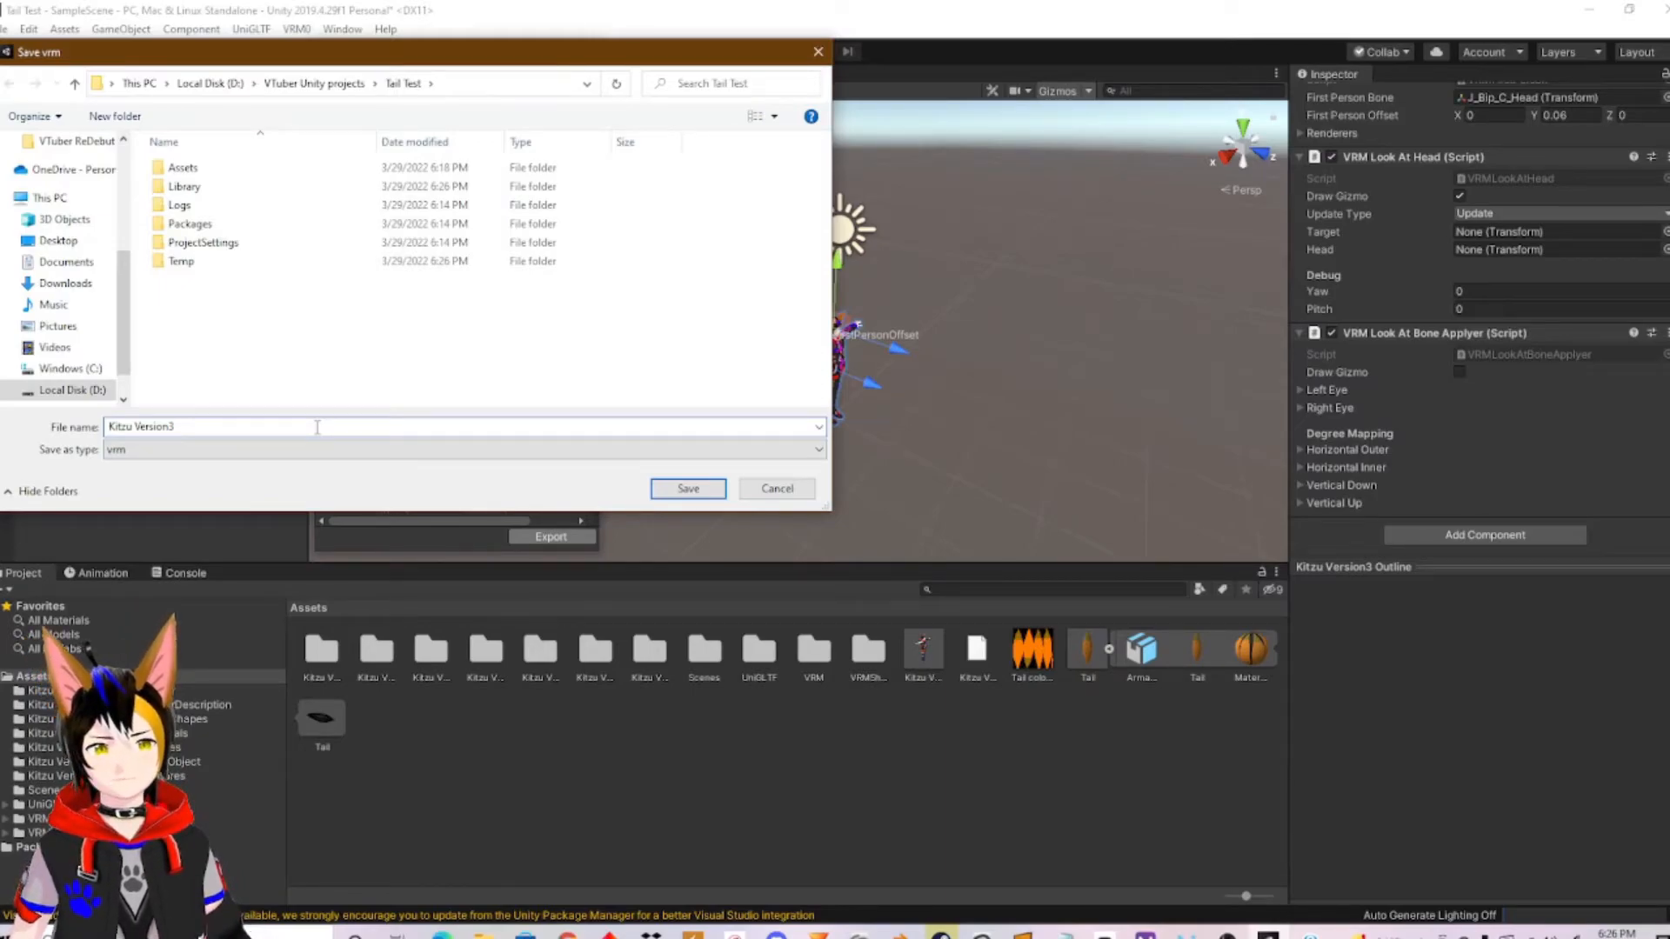
text(tail test)
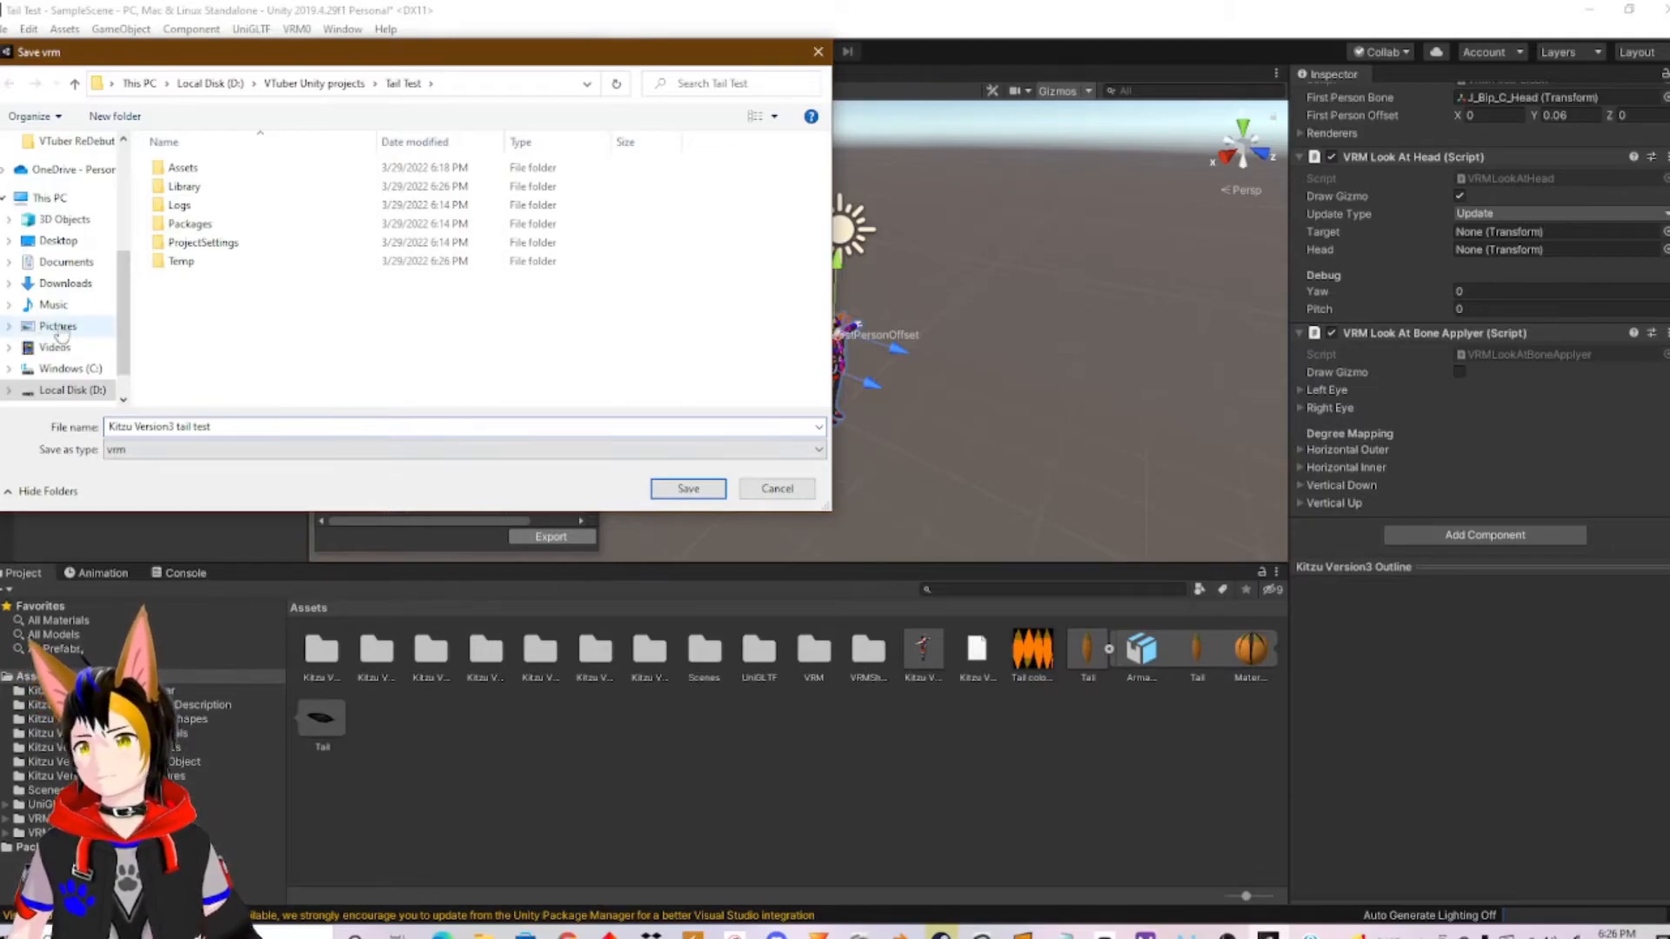
Save the exported VRM in the Models folder under Pictures, art, 2022, Digital.
scroll(76, 259, up, 2)
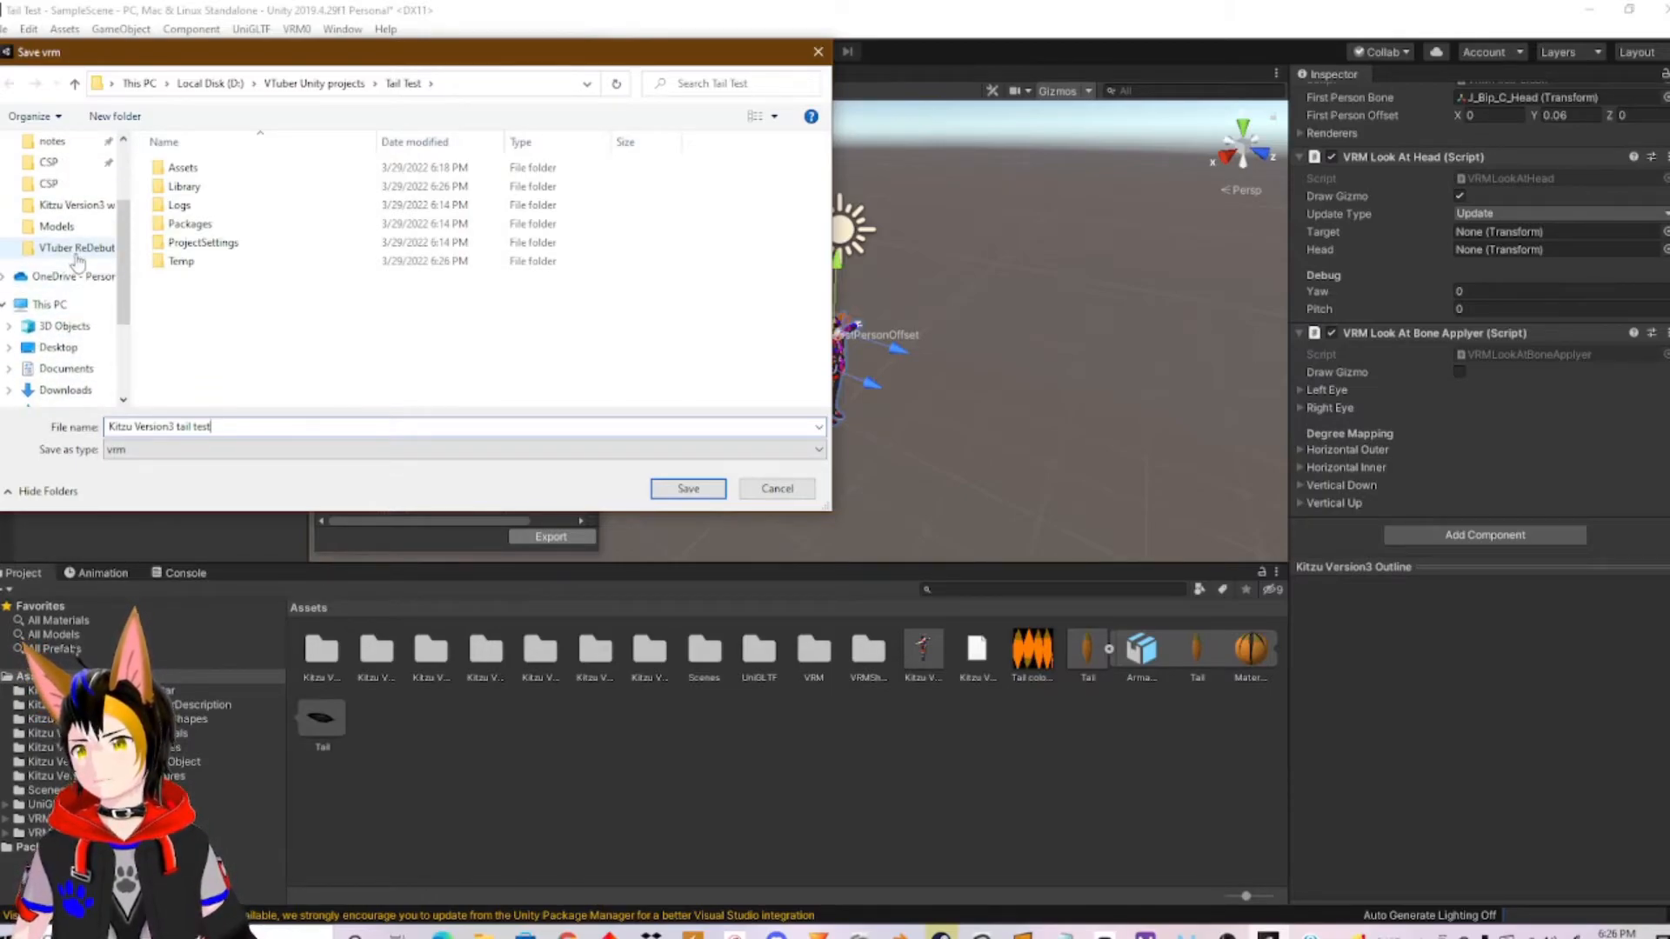
click(76, 248)
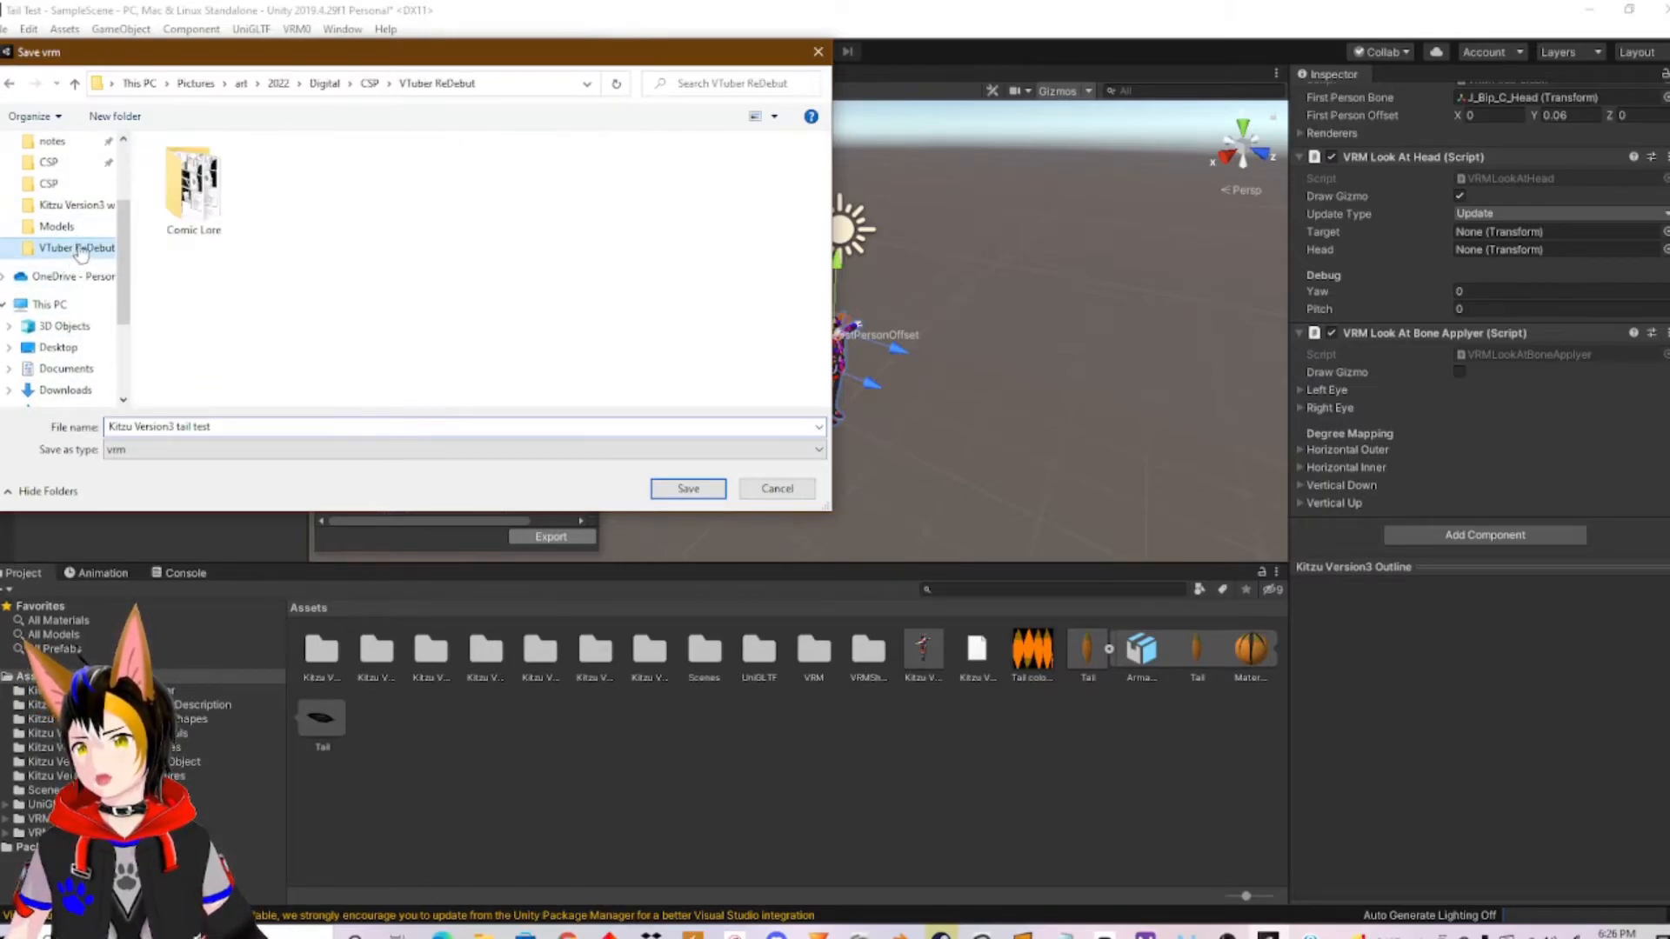
click(370, 84)
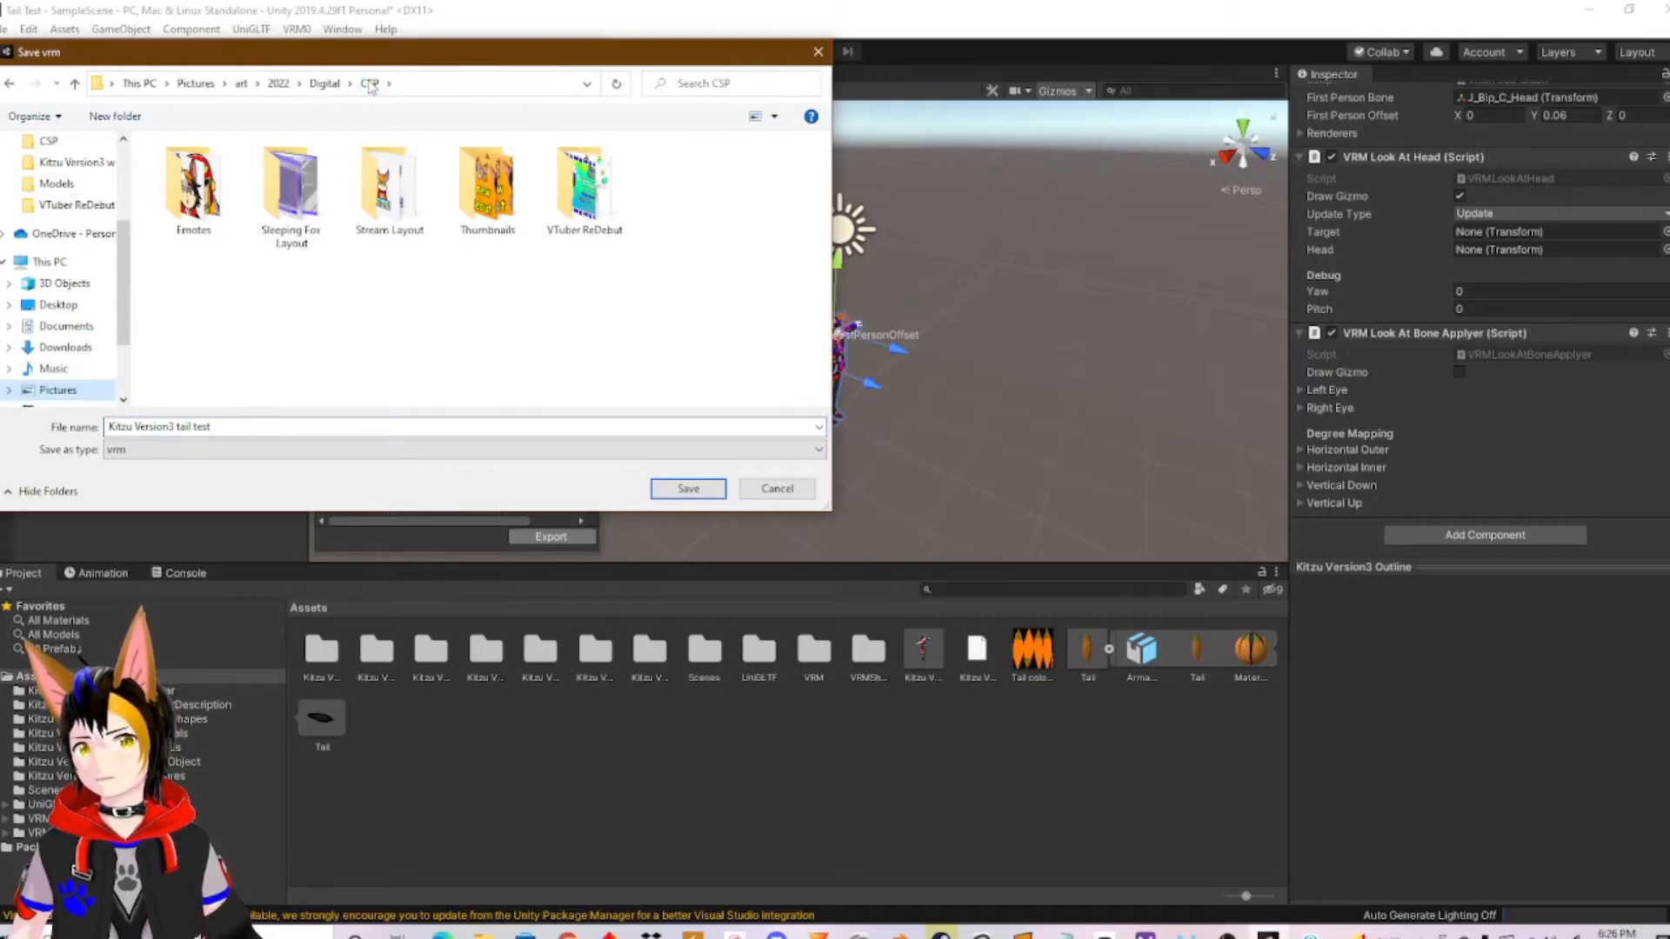
click(327, 83)
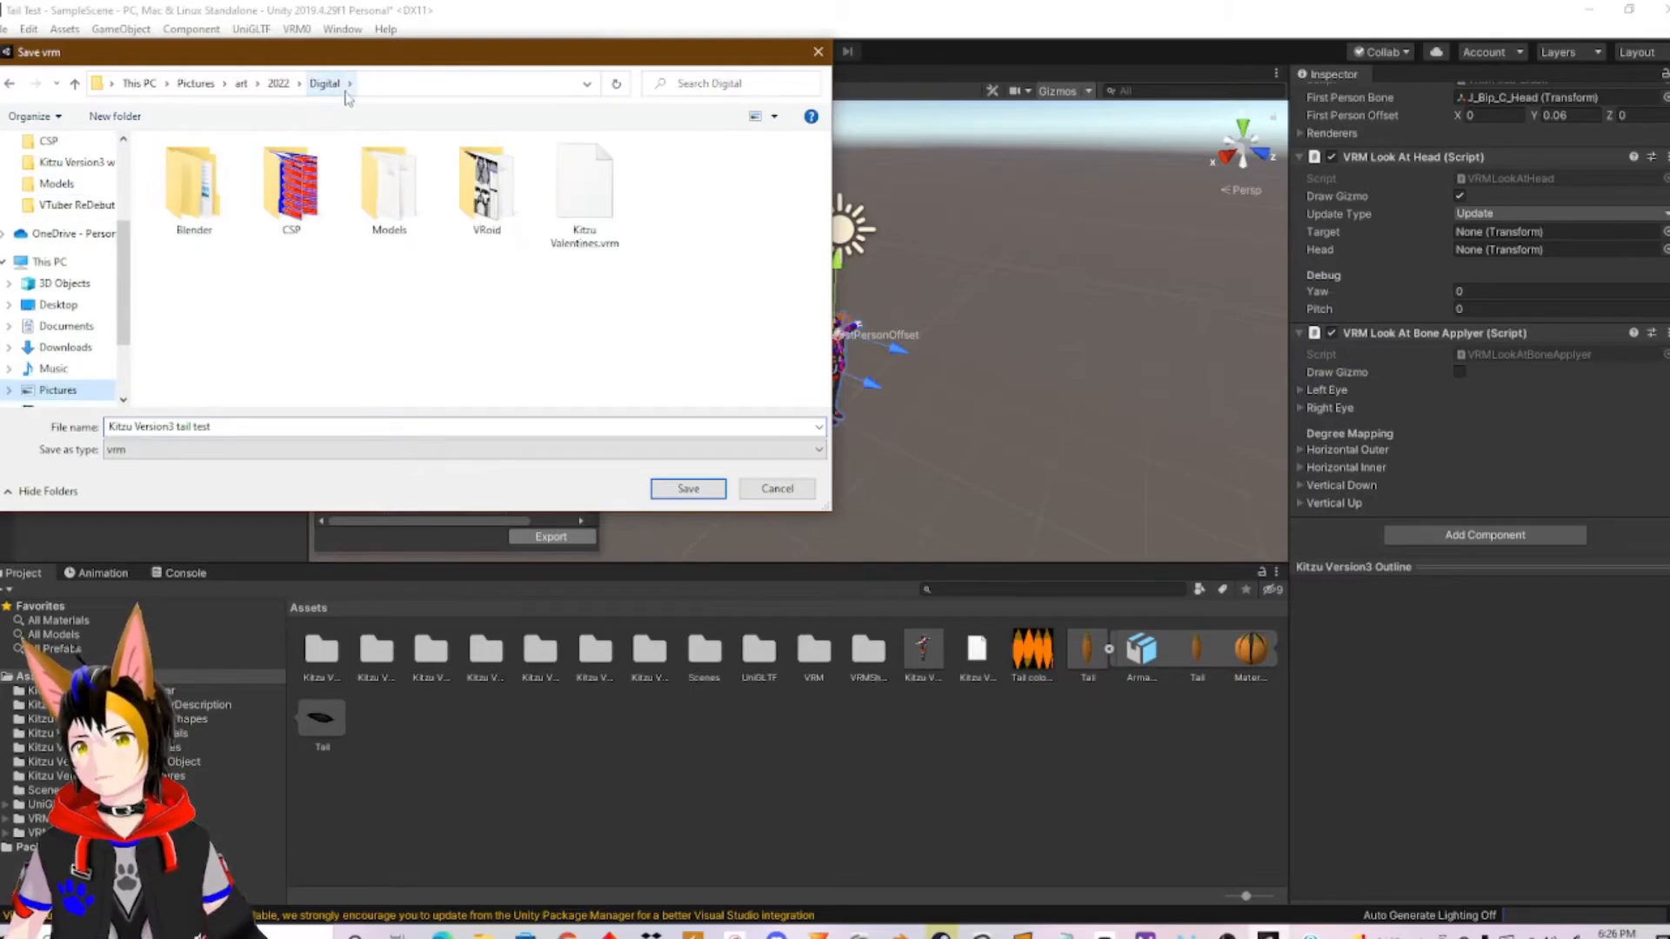
double_click(404, 212)
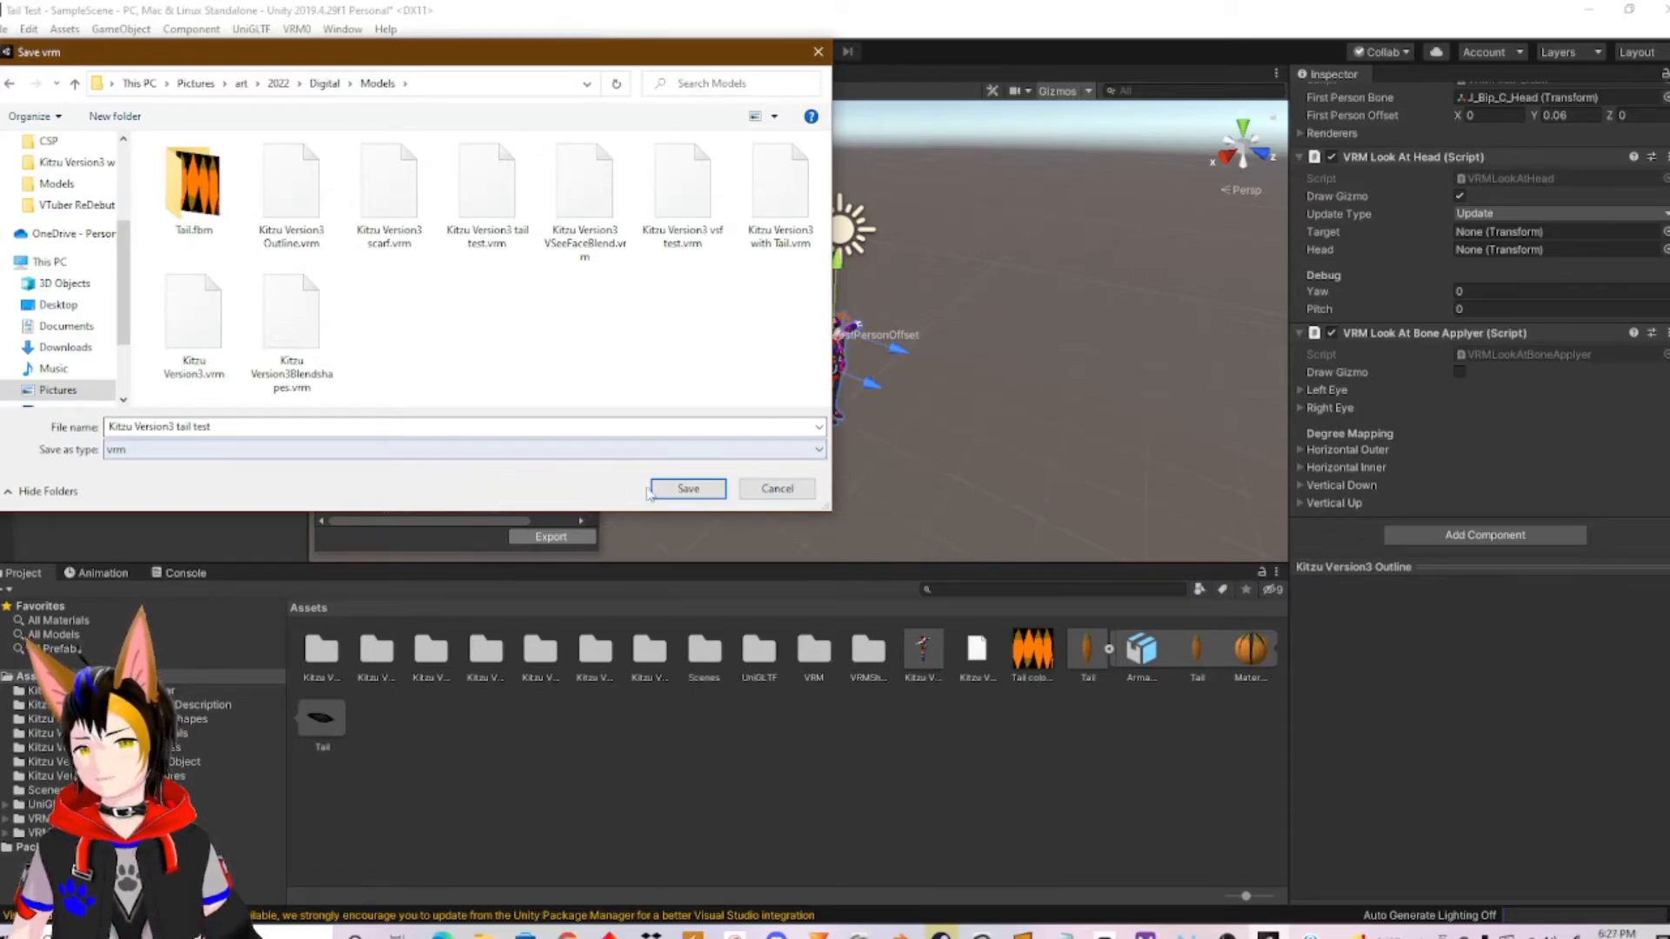
click(688, 489)
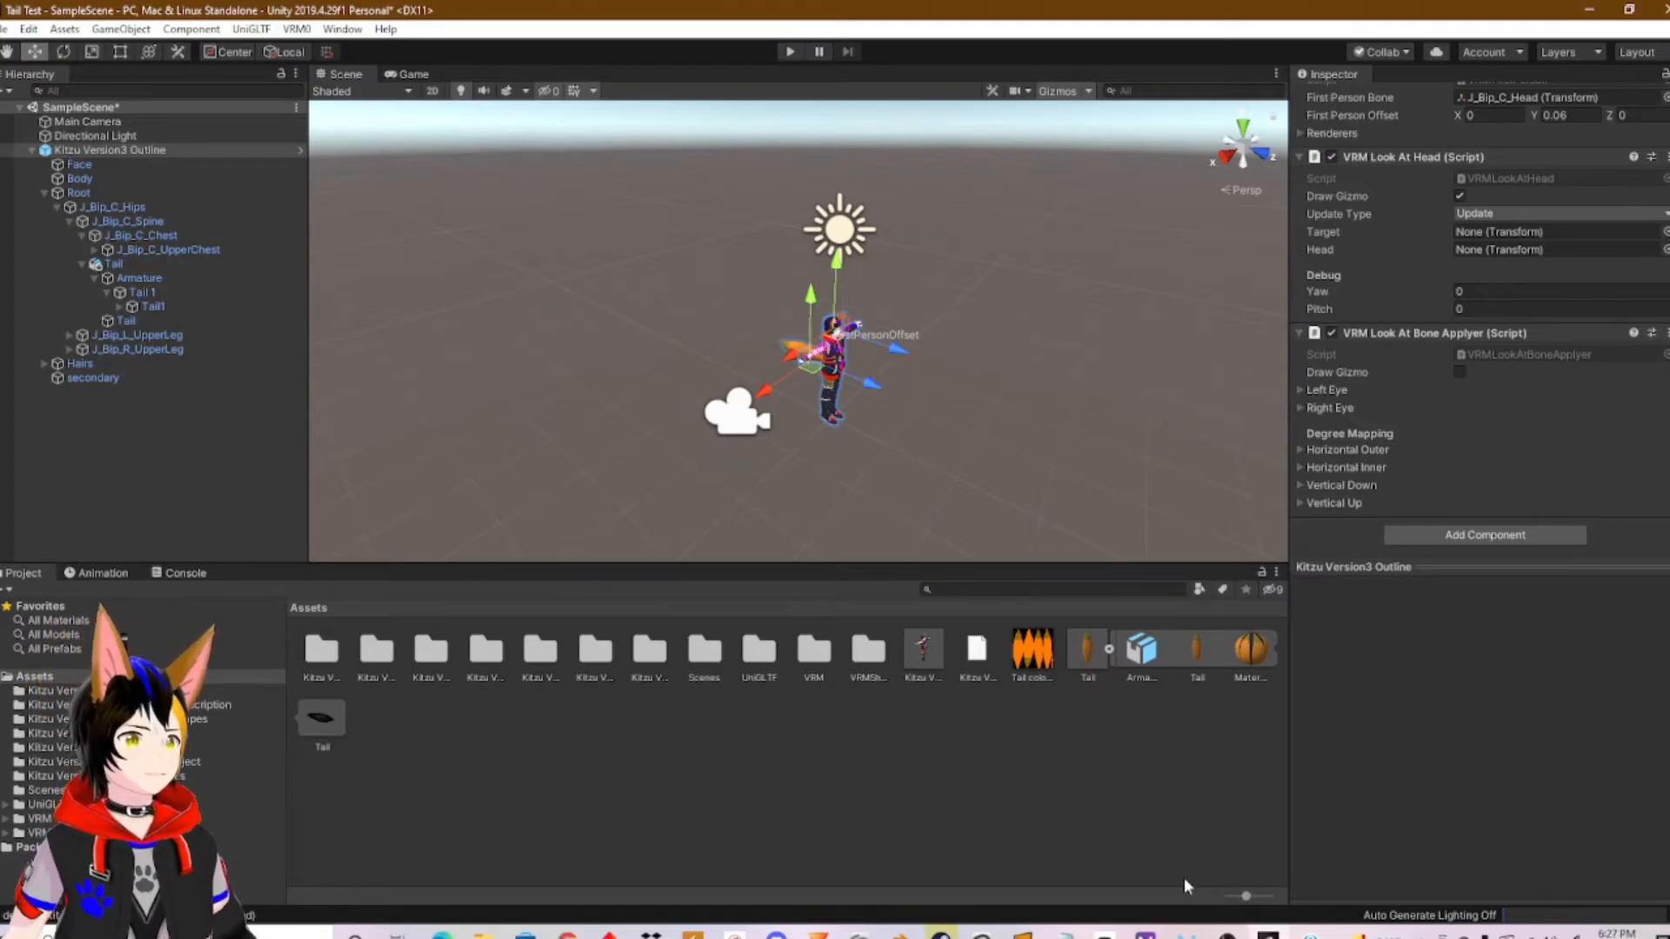
Switch to VUP, import "Kitzu Version3 tail test.vrm" as a new model and save its avatar settings.
mouse_move(1144, 935)
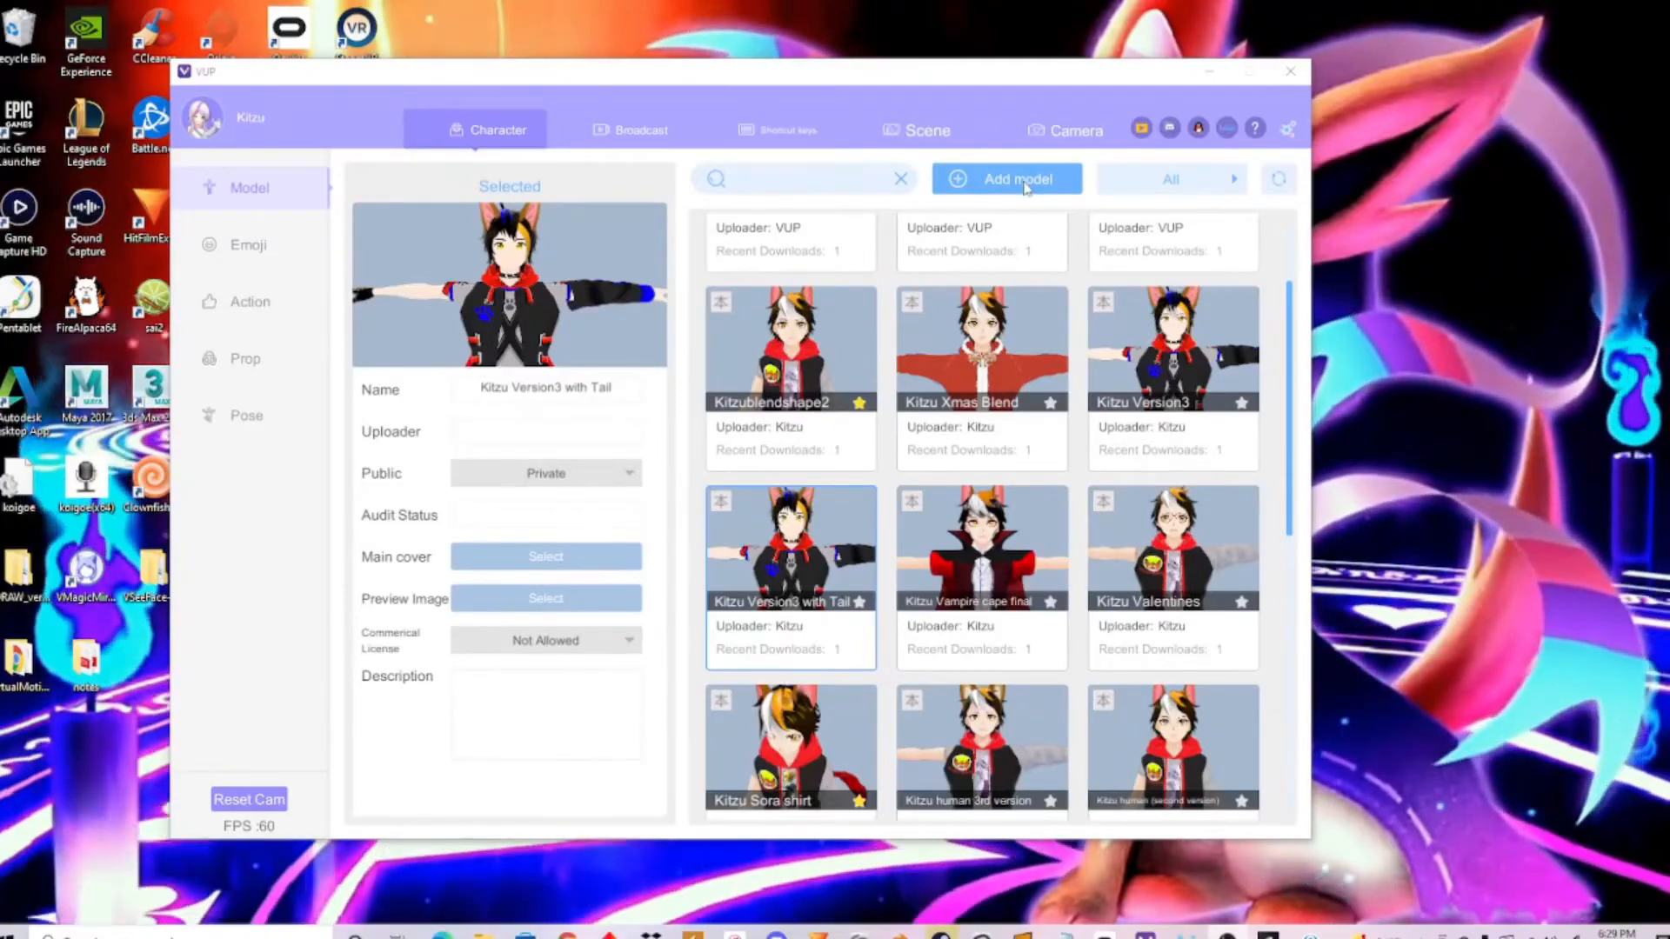
click(1023, 181)
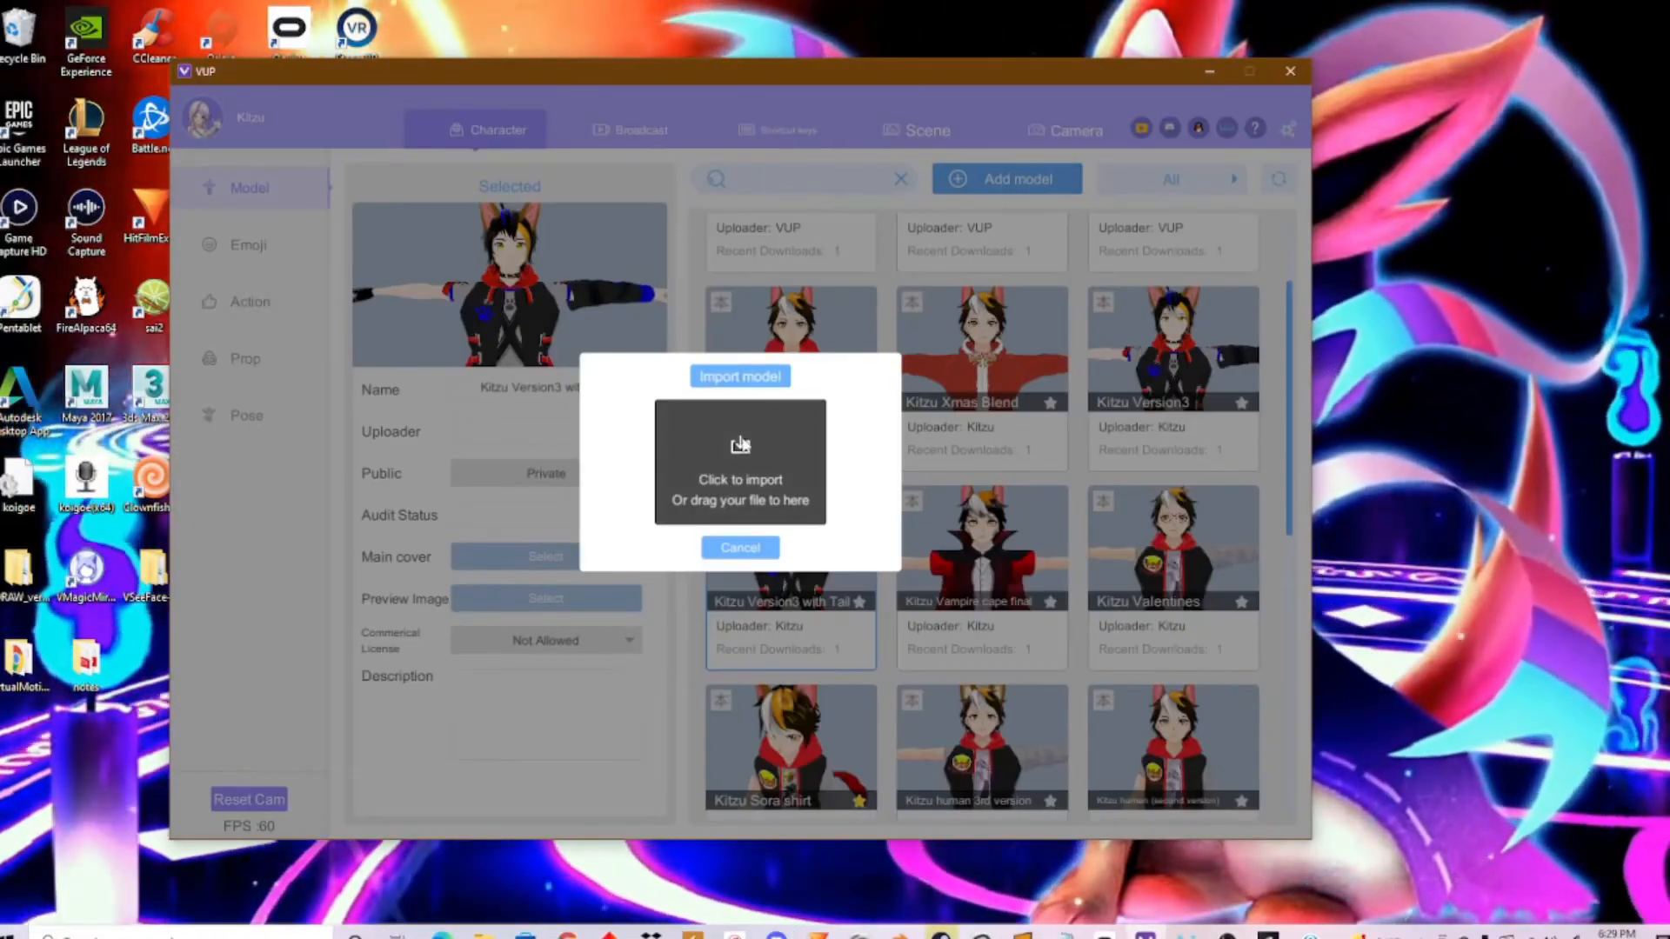
click(740, 444)
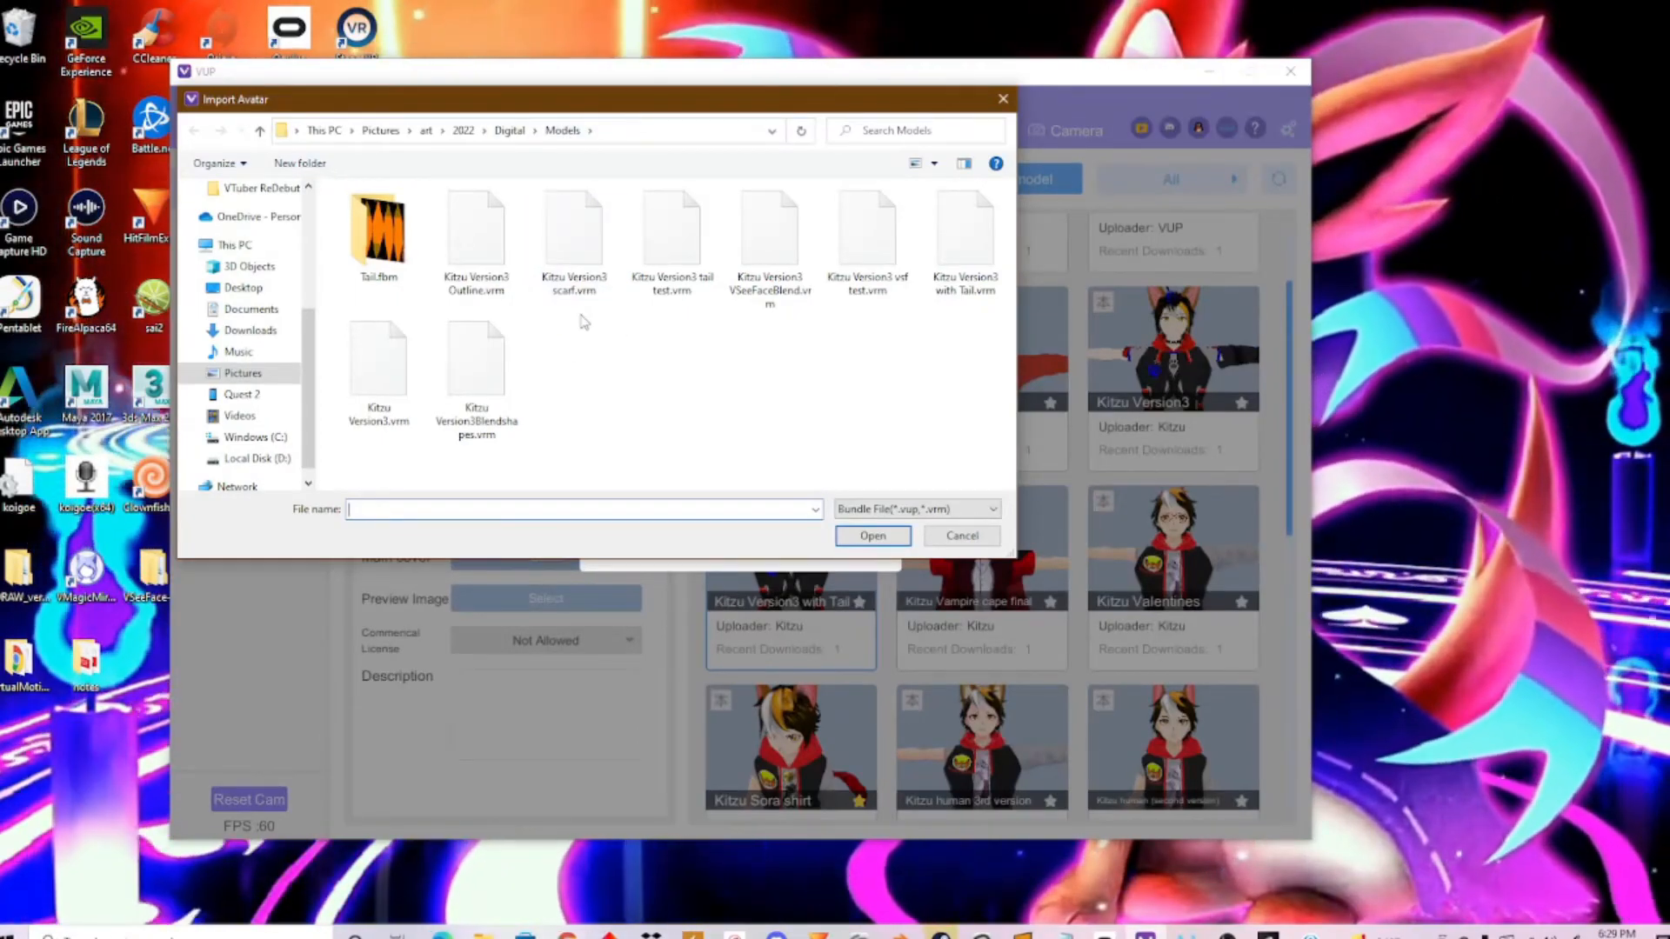
click(688, 275)
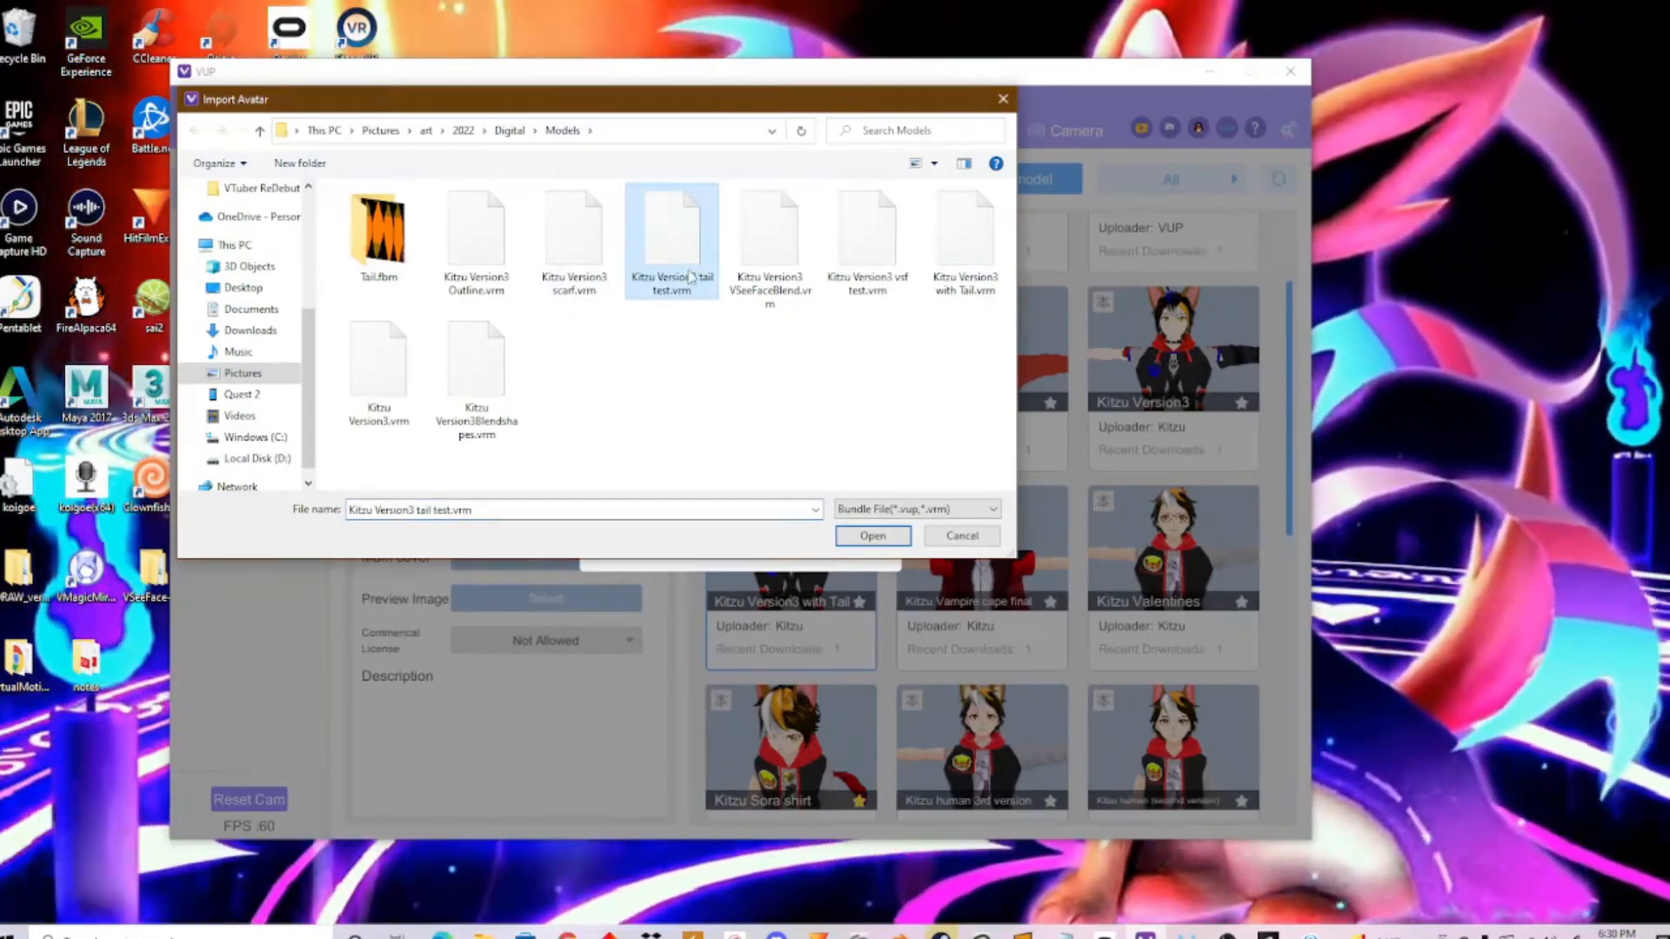
click(869, 533)
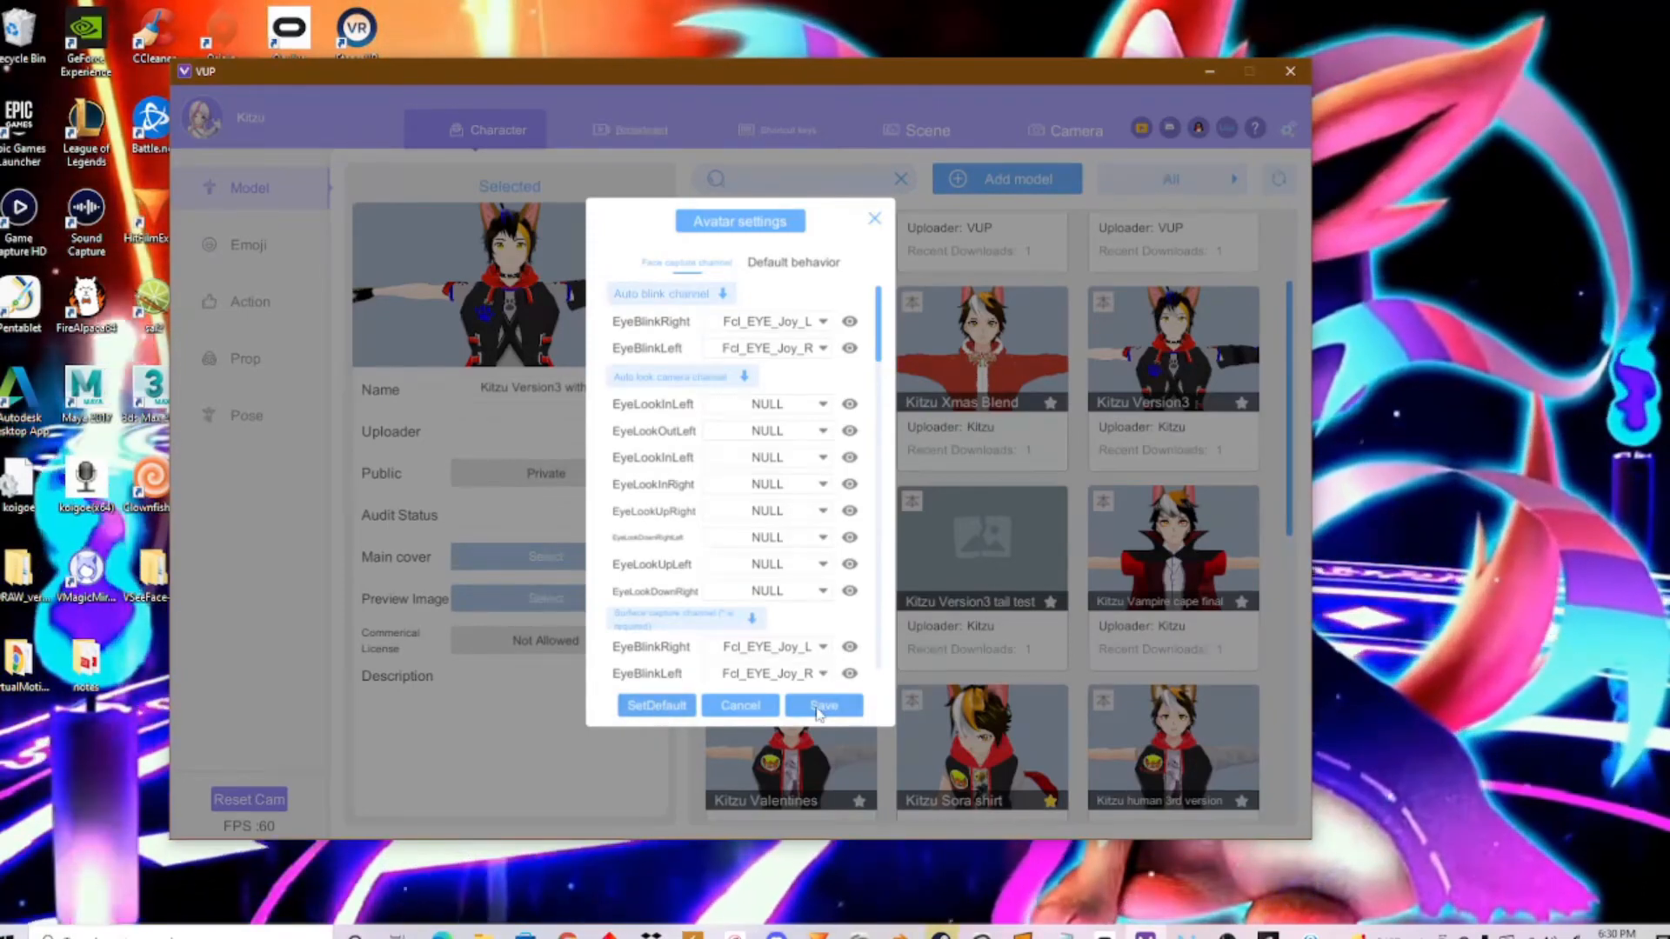
click(821, 706)
click(740, 546)
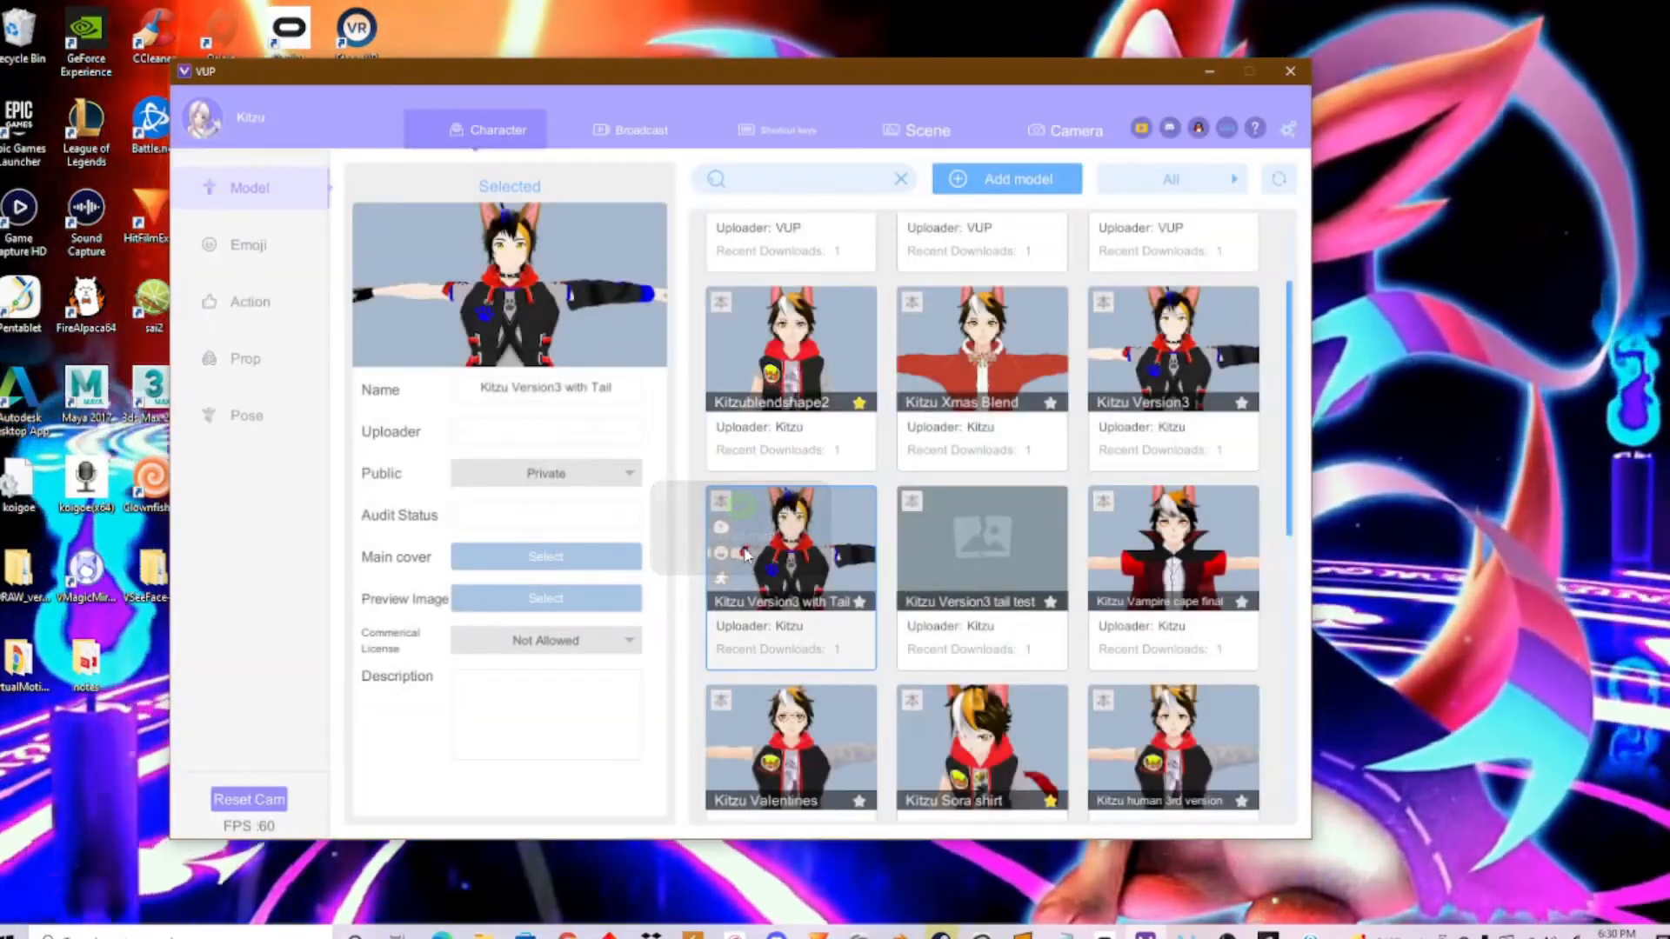